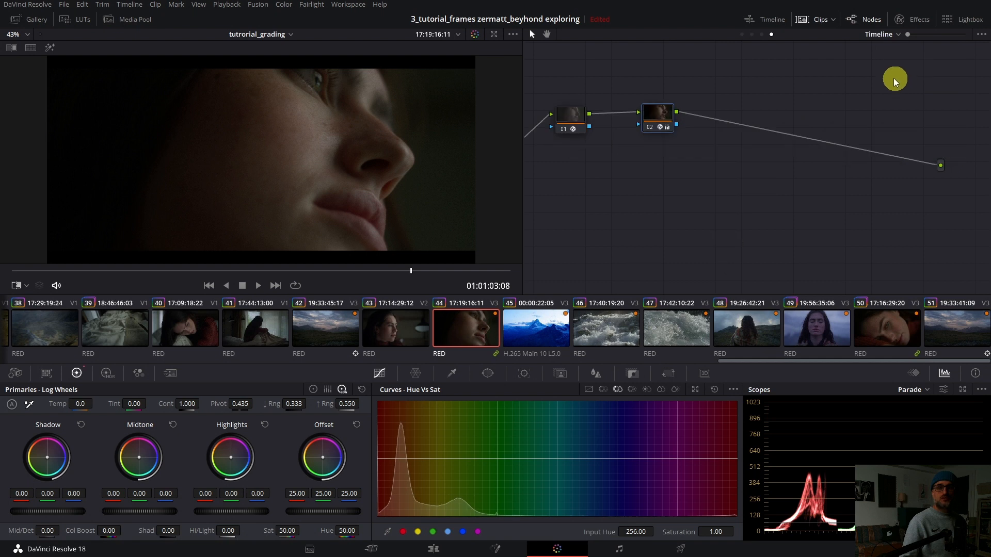
Review the Film Grain settings on timeline node 01 and the Color Space Transform settings on timeline node 02.
click(569, 118)
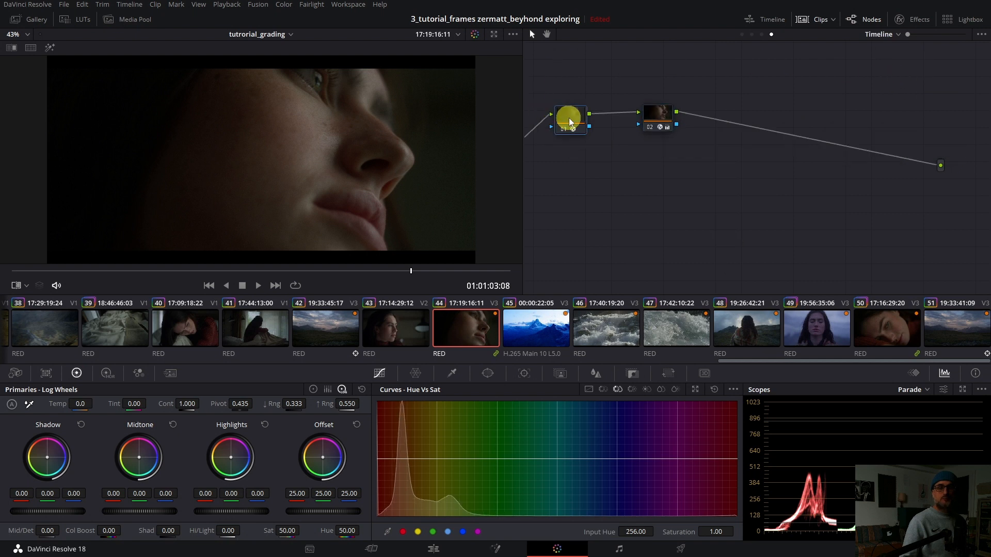
click(924, 20)
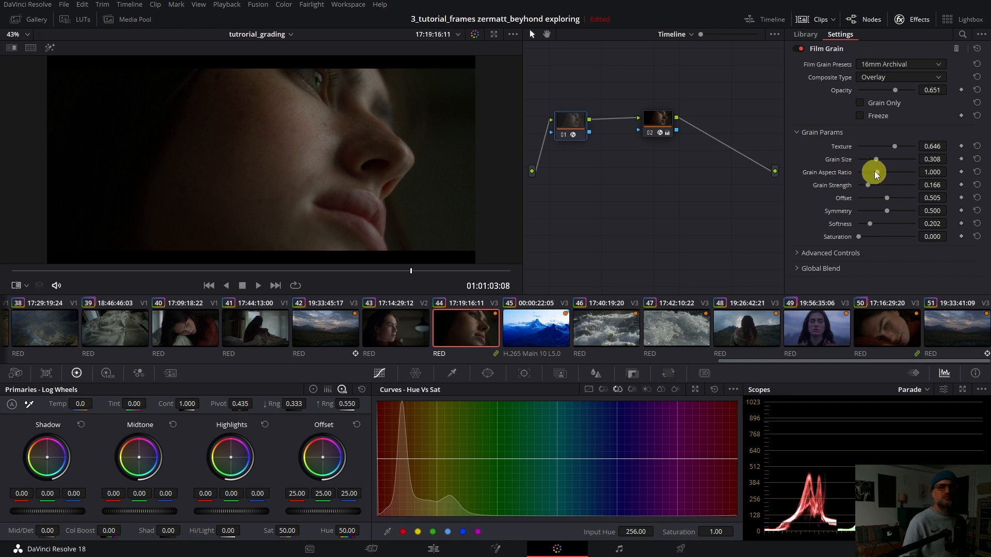
click(911, 20)
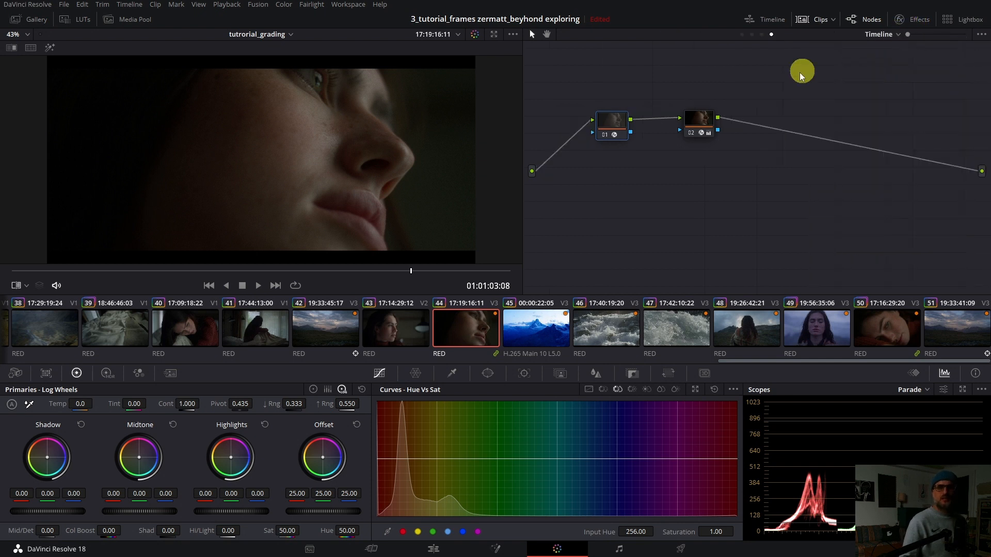
click(705, 125)
click(912, 21)
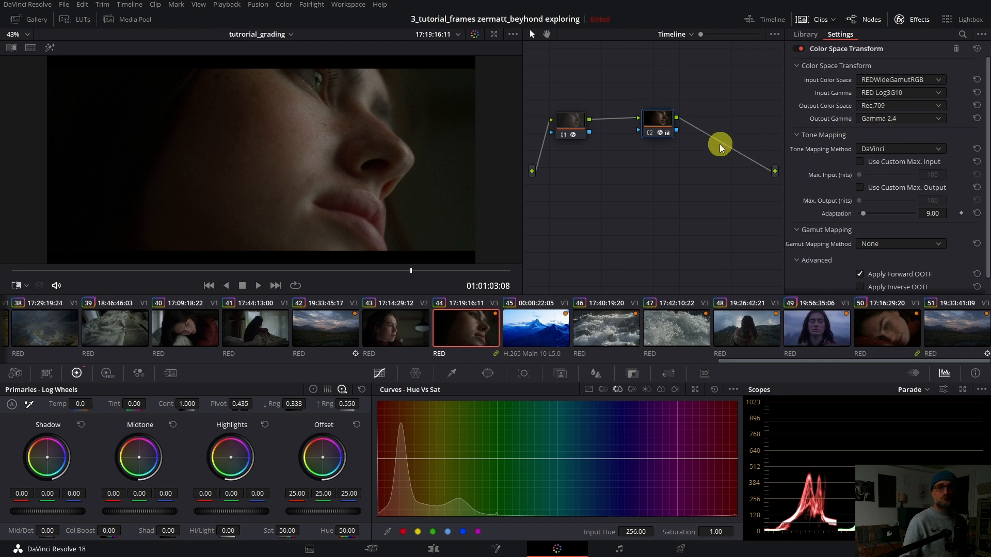
click(915, 19)
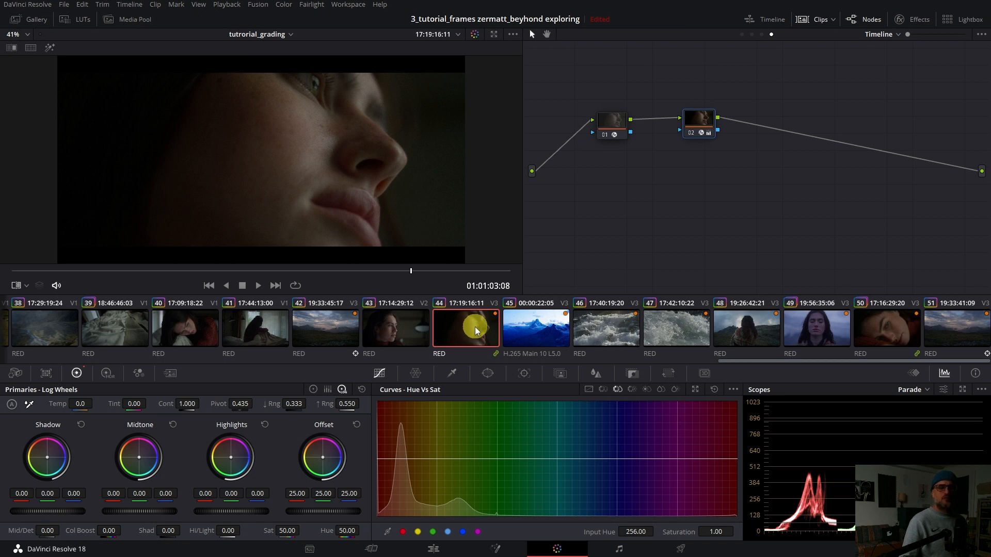
View clip 50 for comparison, return to clip 44 and switch its node graph to the Clip level.
click(880, 321)
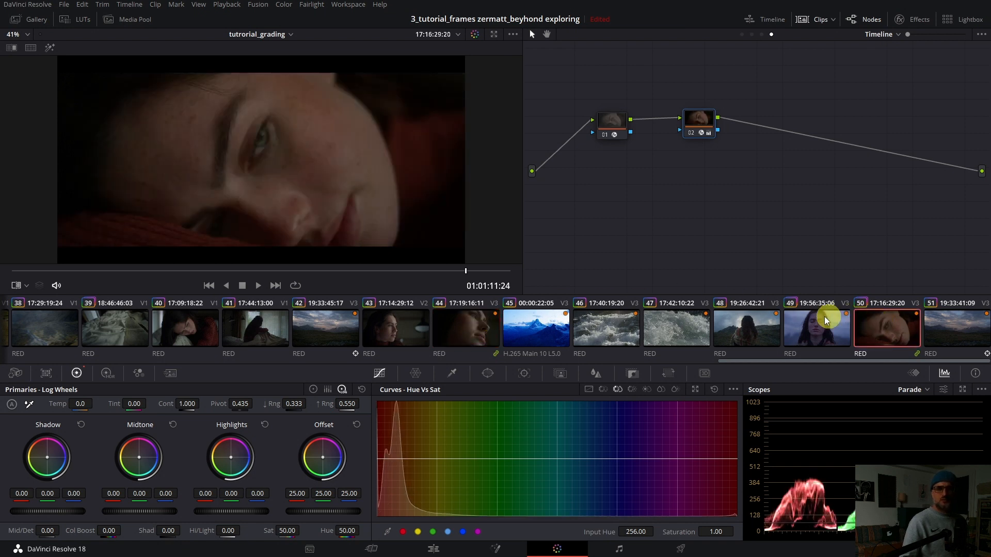
click(473, 325)
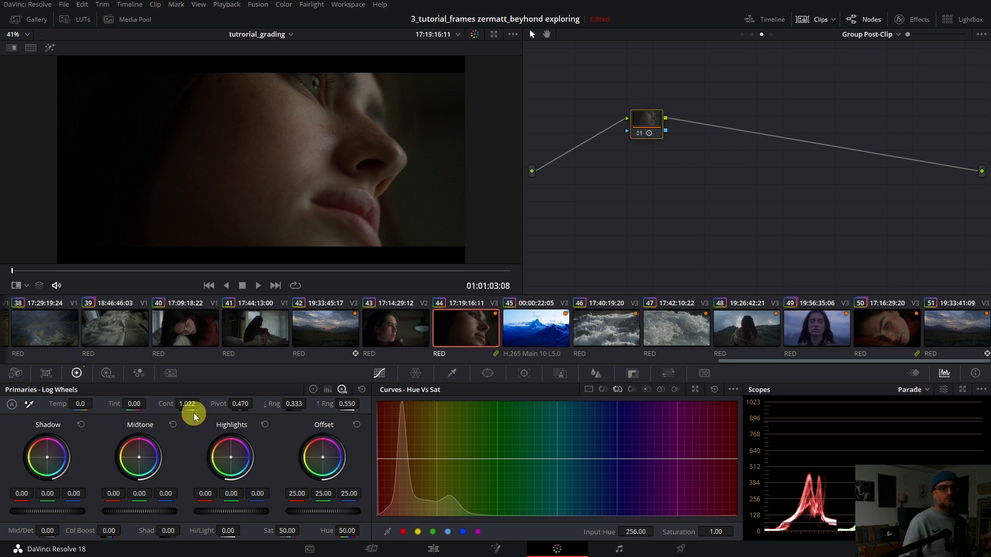
click(866, 41)
click(868, 60)
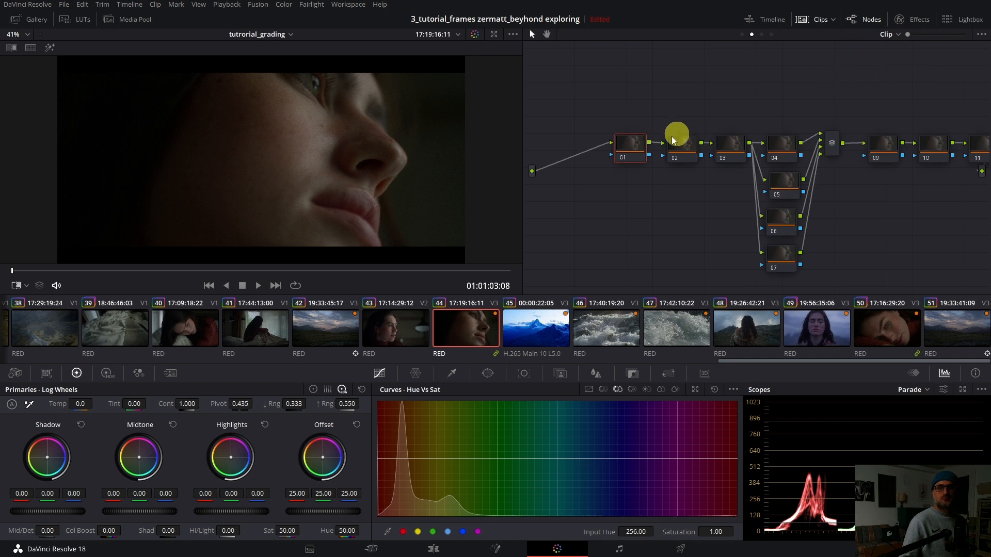
Fit clip 44 in the viewer, raise node 01's log shadows to 0.08 and review the shot full screen.
scroll(349, 180, up, 3)
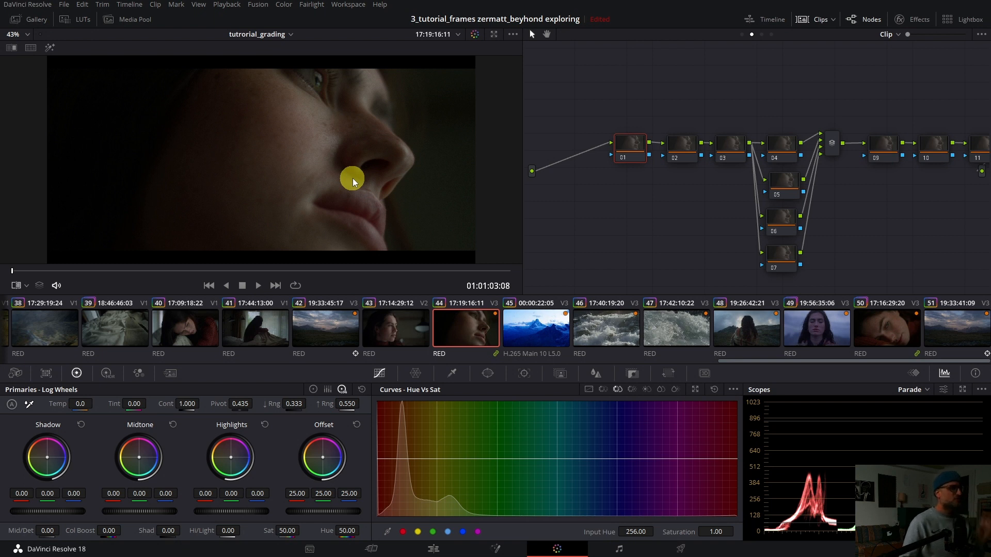
click(23, 34)
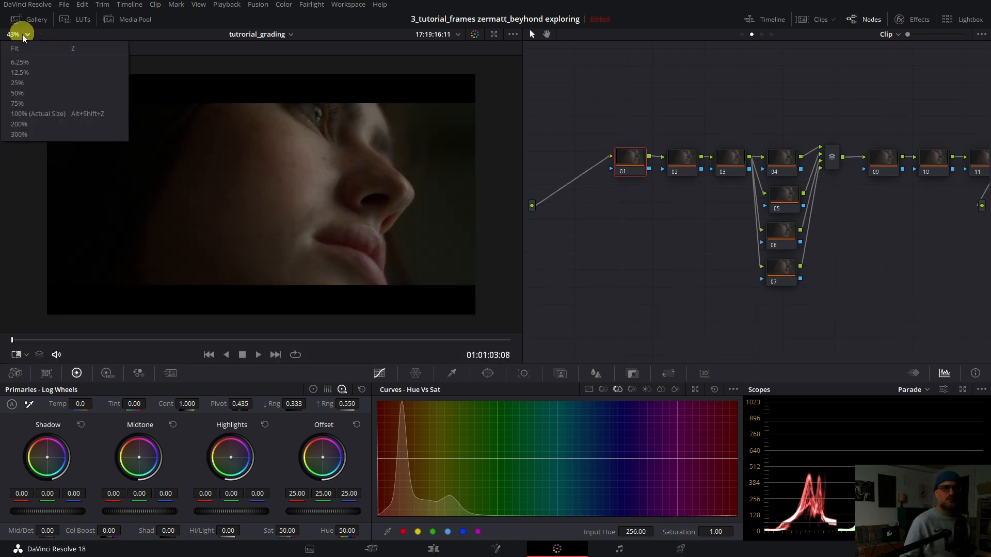
click(34, 51)
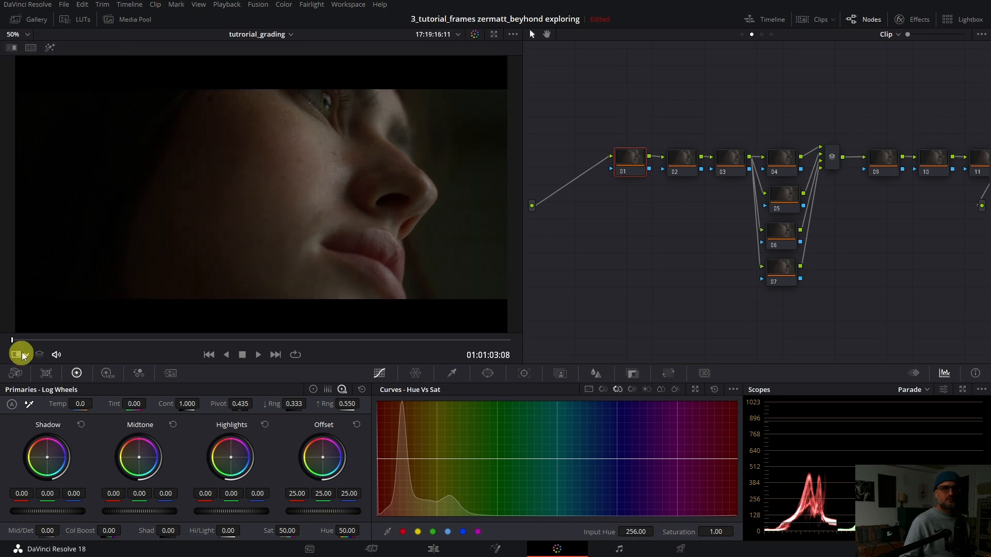
drag(62, 342, 256, 324)
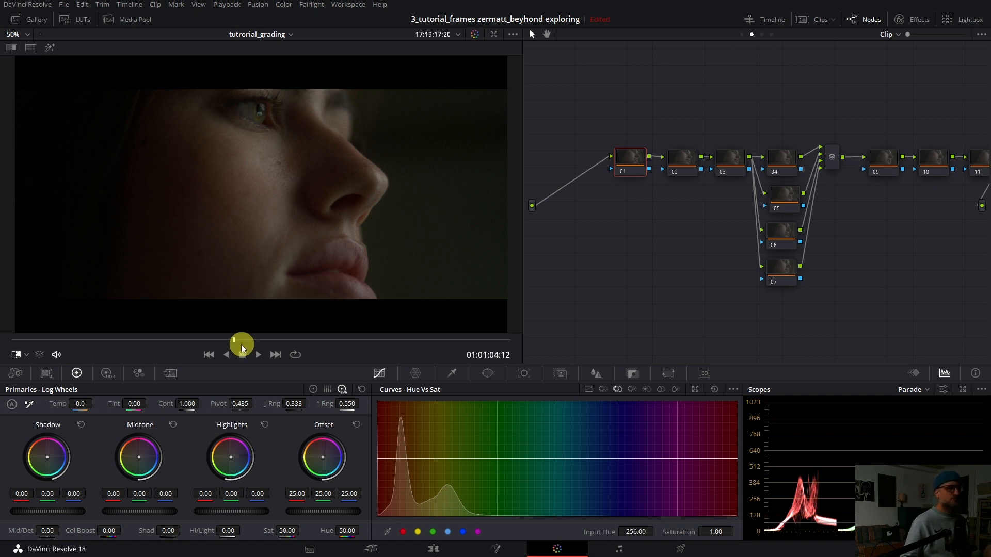
drag(234, 339, 451, 331)
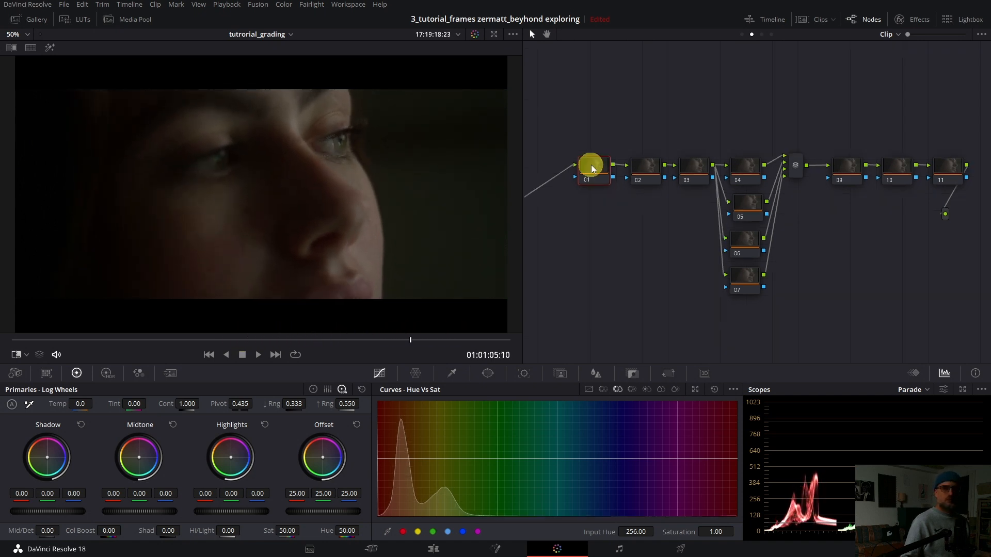
drag(411, 340, 229, 323)
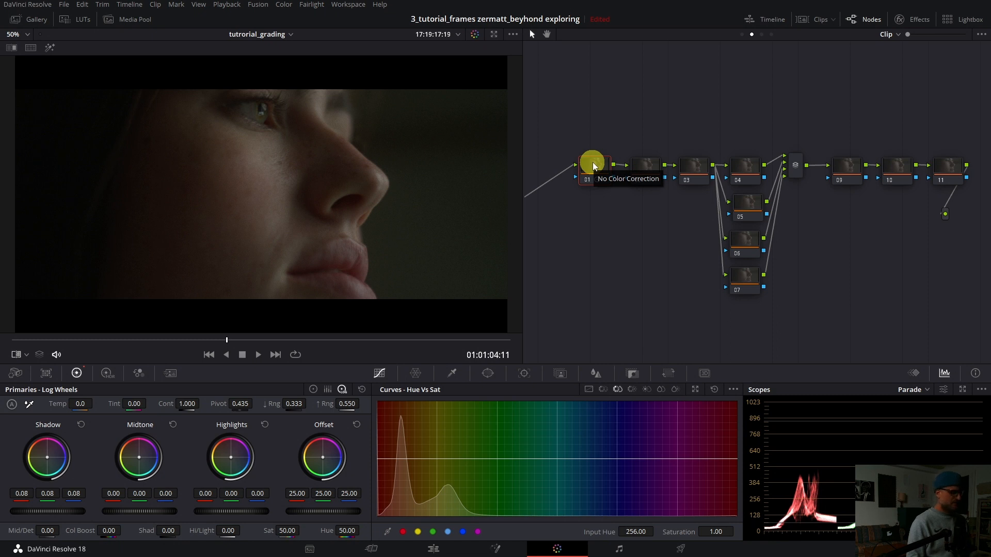
key(ctrl+f)
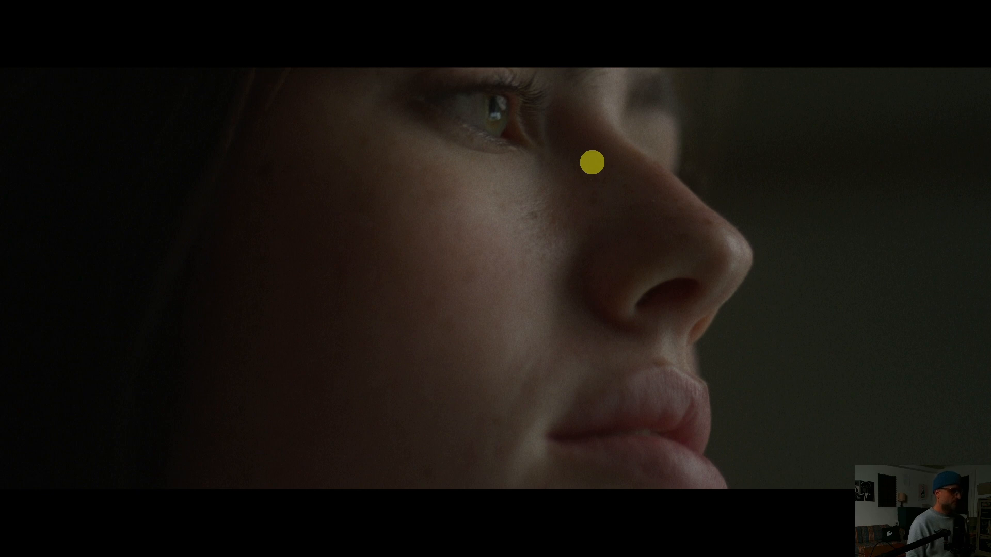
key(ctrl+f)
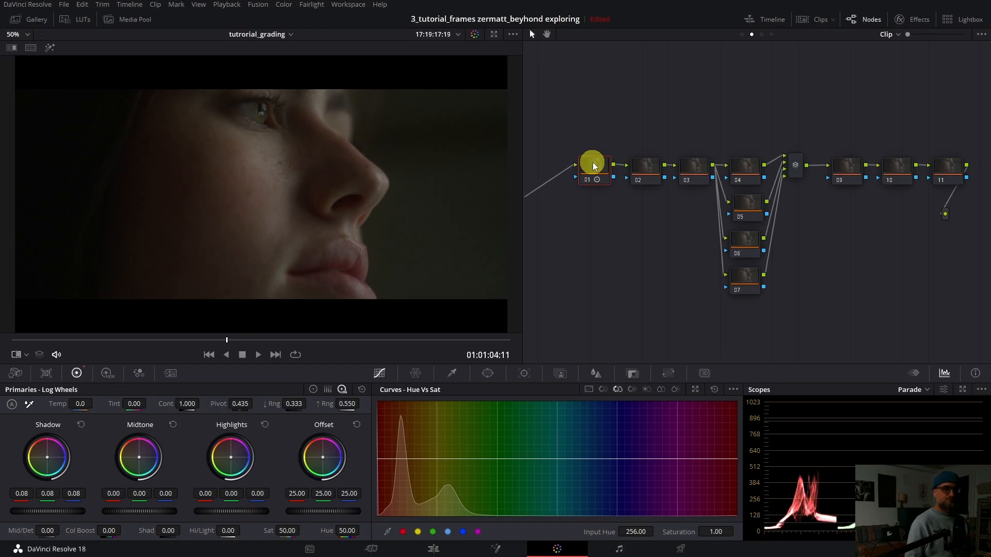
On node 02, switch to the primary color wheels, slightly adjust the gamma color balance near the clip's start and review it full screen.
click(652, 163)
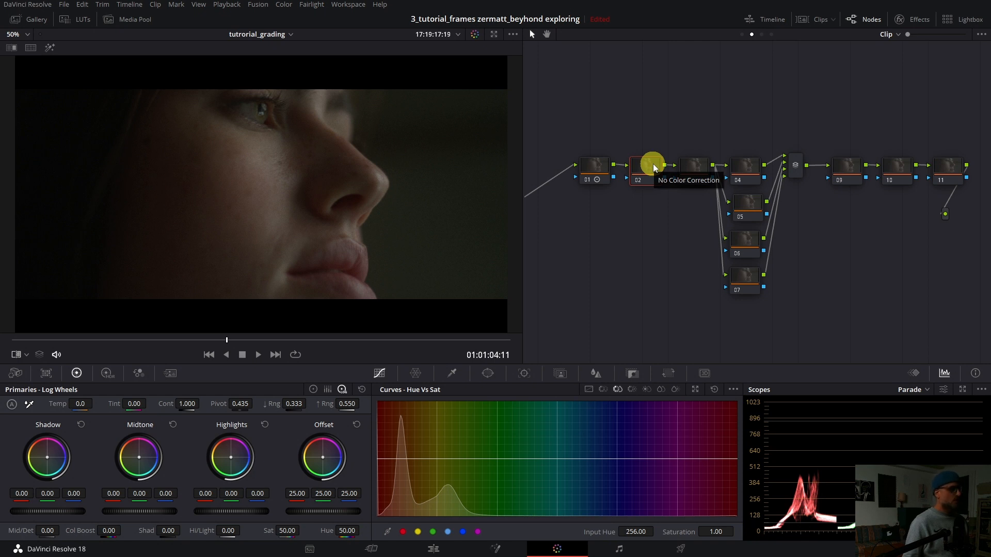
key(alt+z)
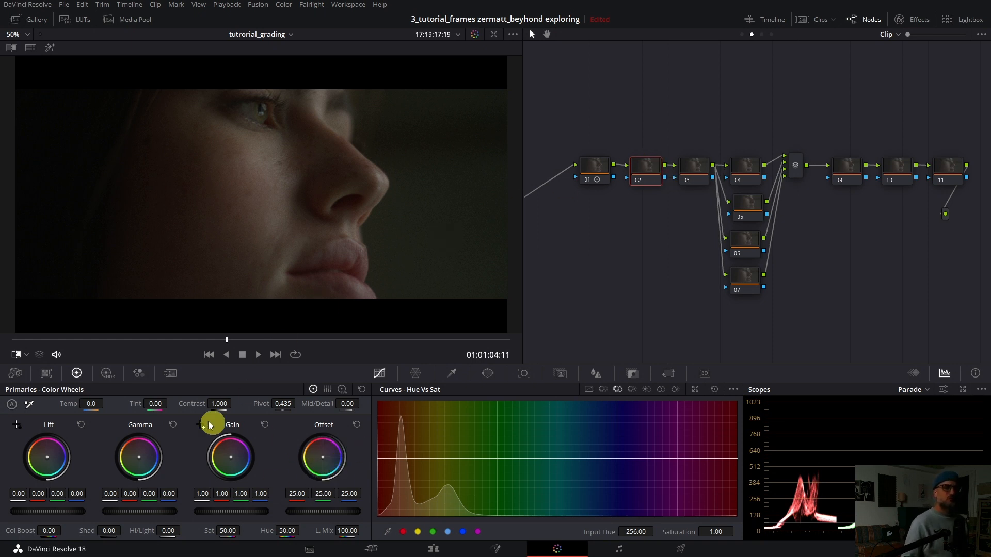
click(108, 374)
click(77, 373)
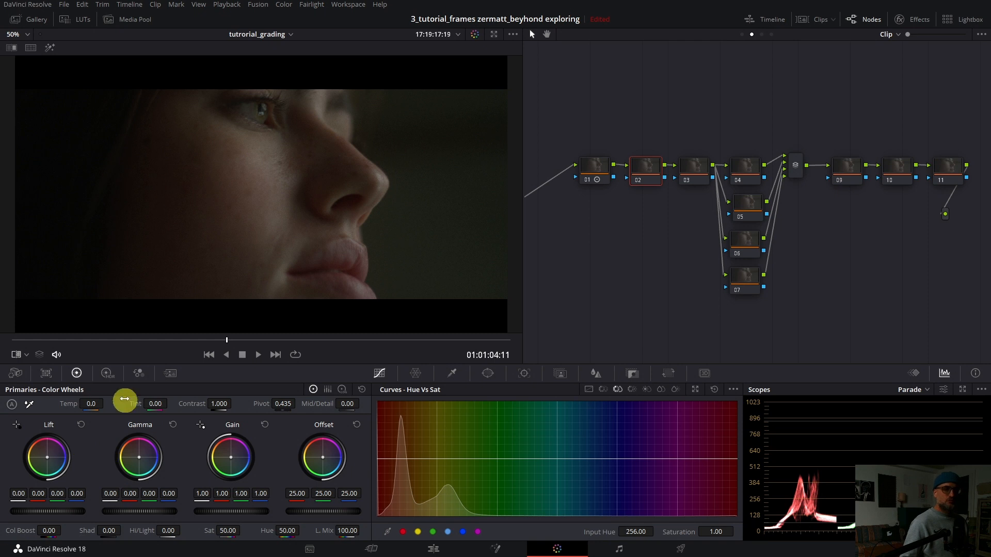
click(62, 340)
mouse_move(61, 337)
mouse_down()
mouse_move(8, 330)
mouse_move(47, 337)
mouse_up()
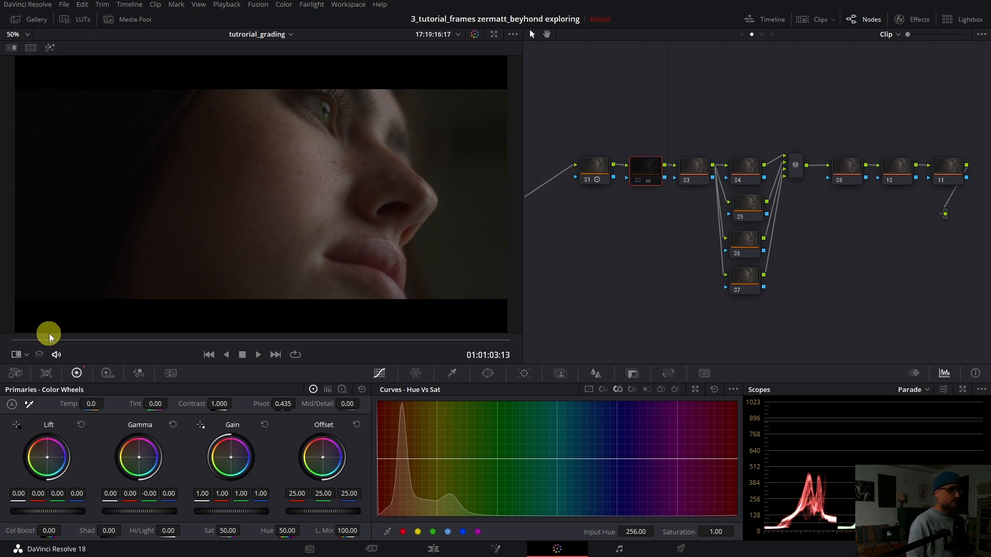
key(ctrl+f)
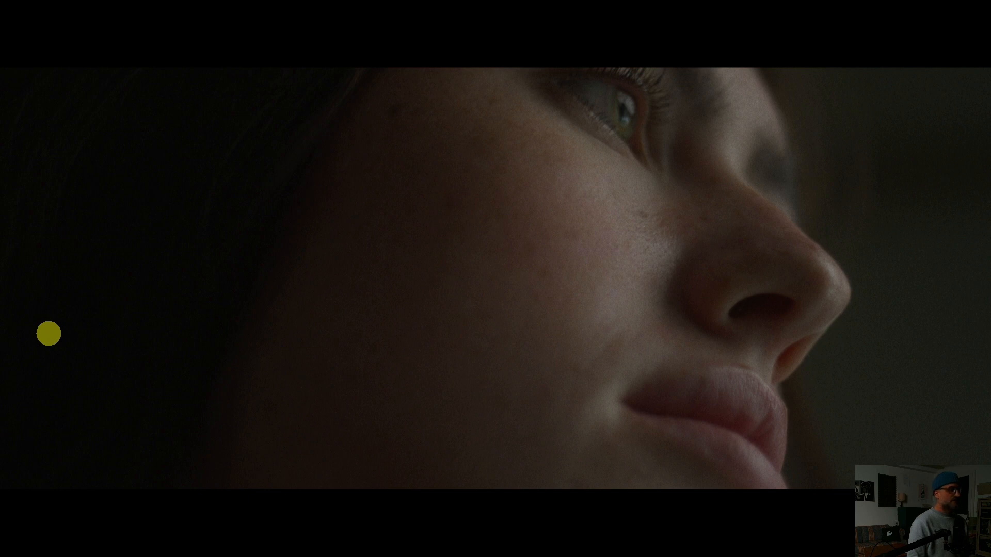
key(Escape)
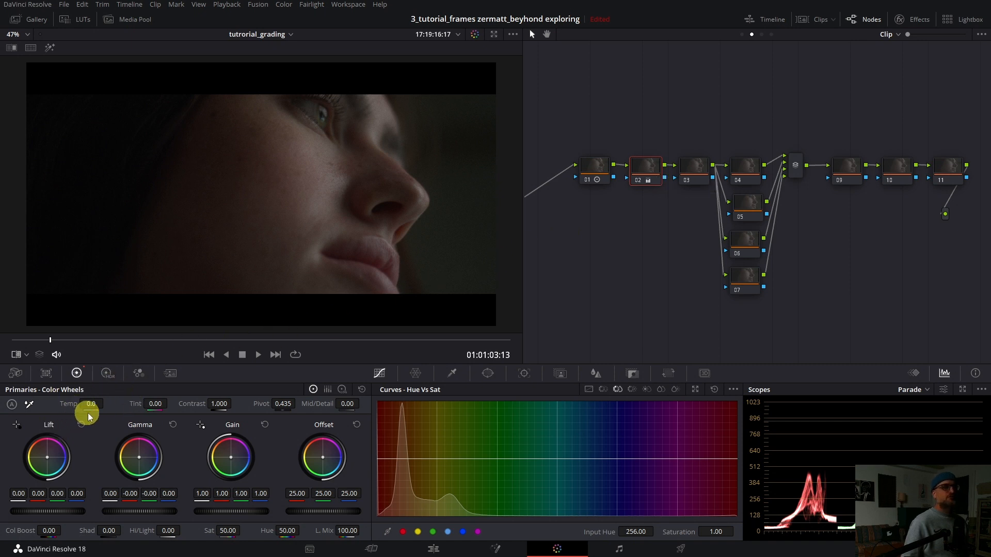
Cool node 02 by setting its temperature to -40, reviewing the clip full screen.
drag(92, 404, 84, 407)
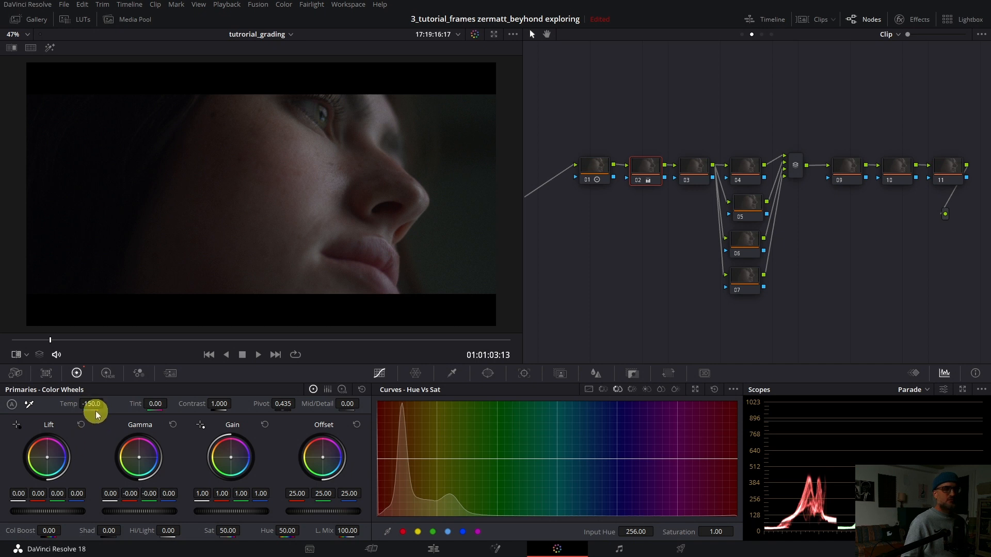
drag(95, 405, 102, 405)
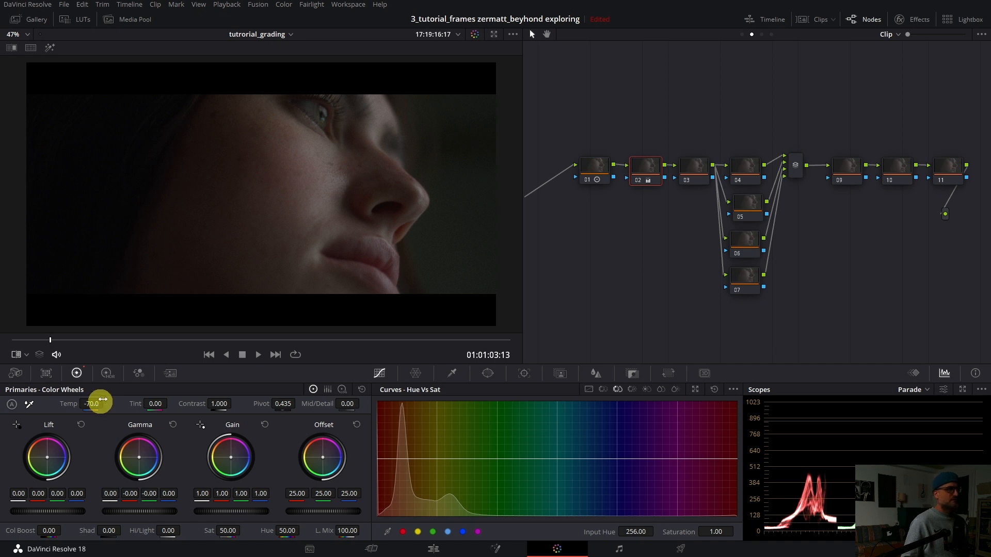
key(ctrl+f)
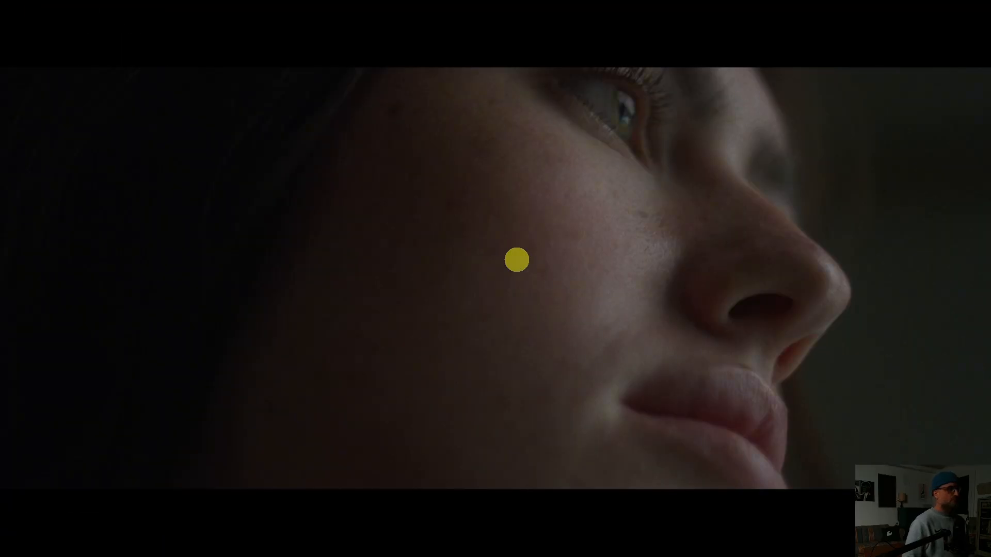
key(space)
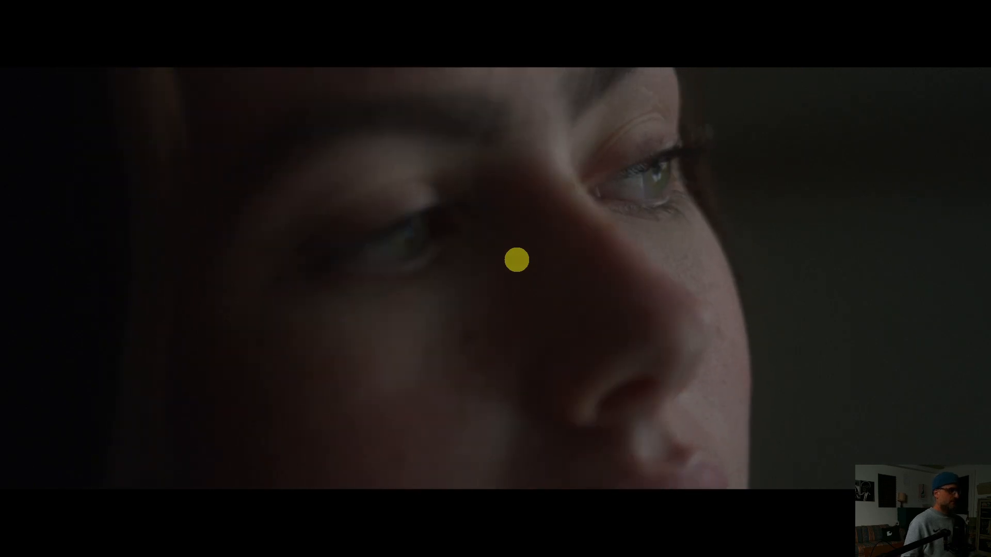
key(ctrl+f)
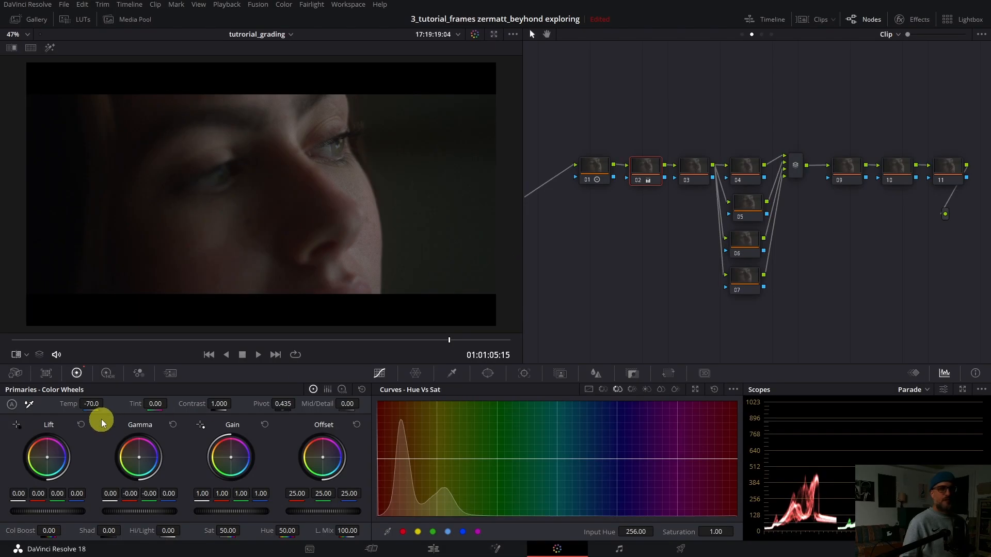
drag(95, 404, 97, 404)
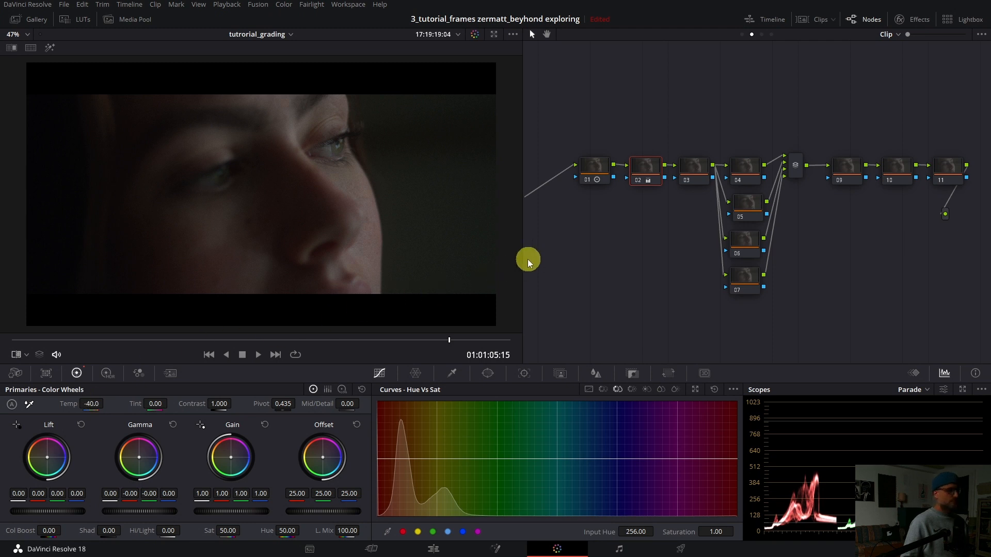
key(ctrl+f)
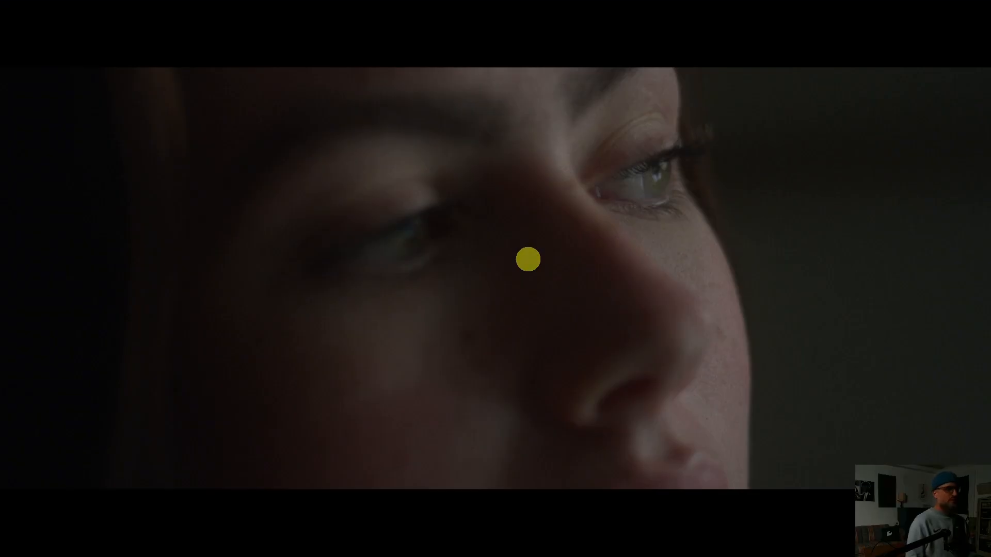
key(Escape)
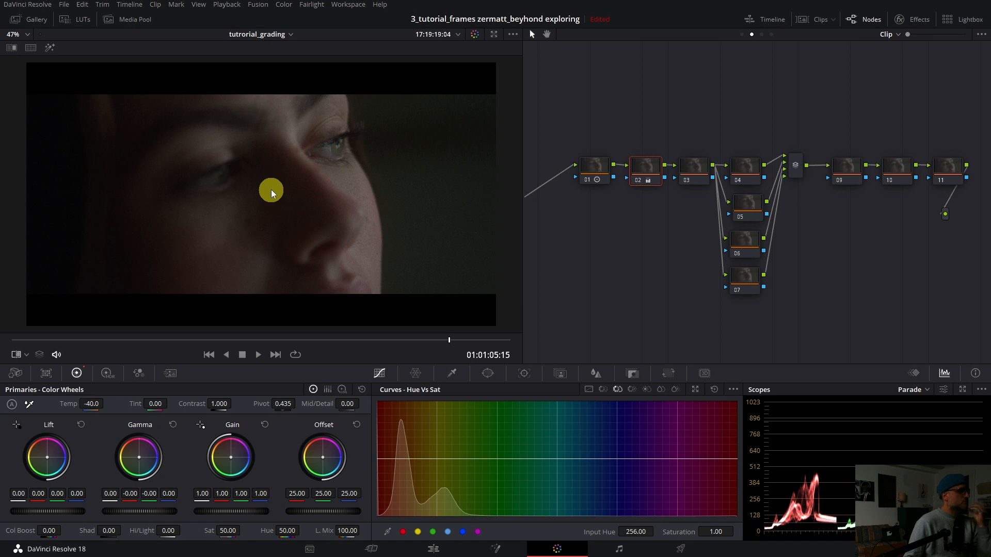
Add a diagonal gradient window to node 05, centered near the eye by the nose bridge at about pan 53.5, tilt 51.8.
click(744, 202)
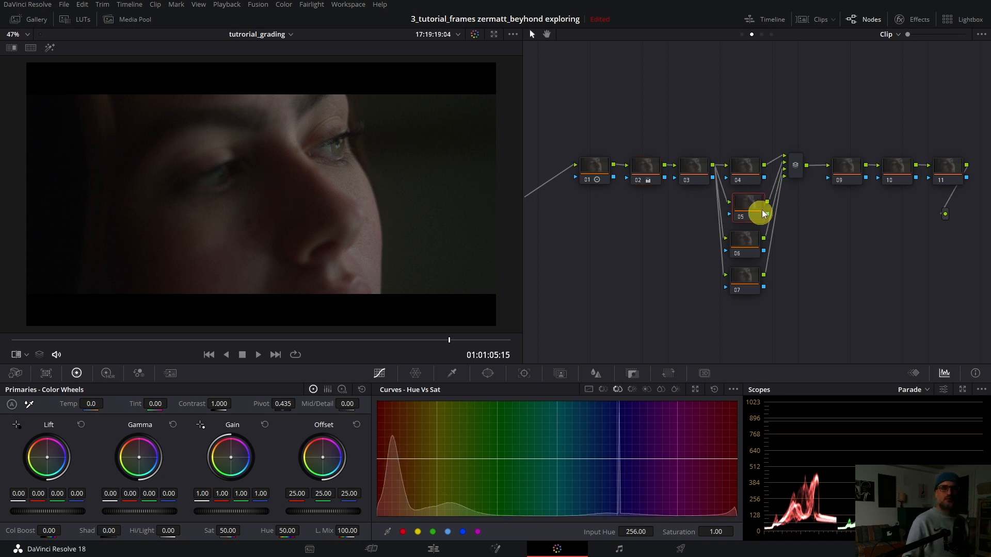
click(488, 373)
scroll(454, 490, down, 1)
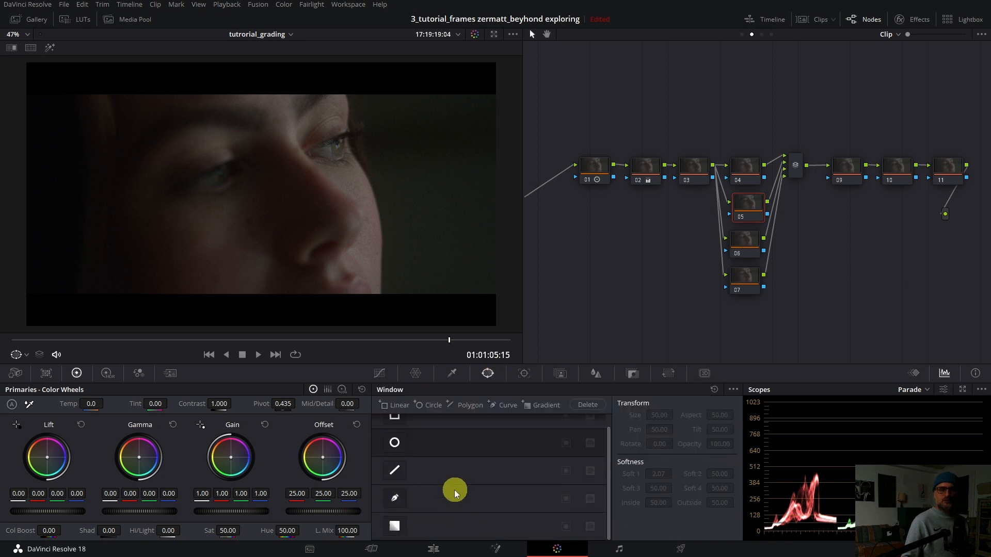
click(395, 526)
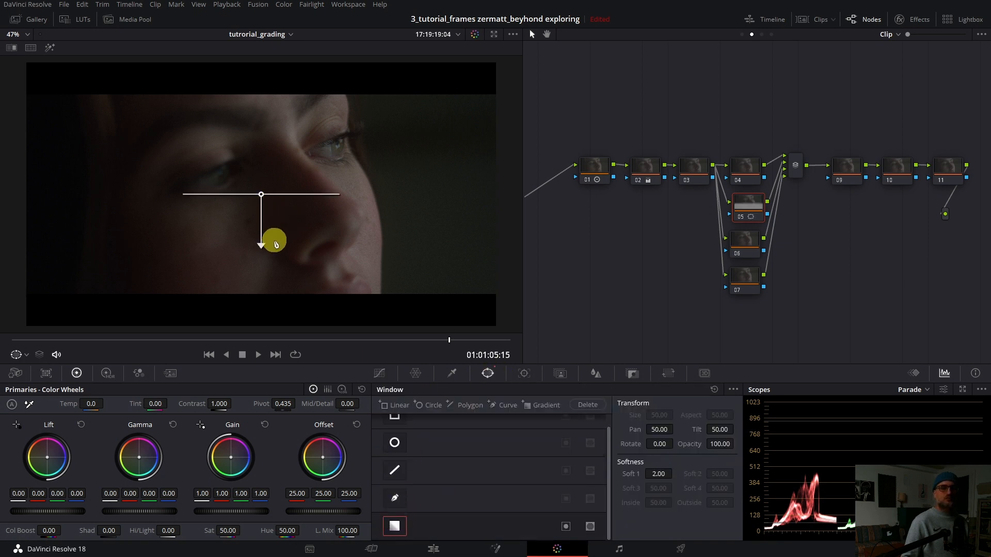
drag(257, 238, 171, 268)
drag(263, 194, 354, 139)
drag(268, 216, 238, 235)
drag(349, 155, 331, 158)
Raise node 05's gain to 1.03 and extend the gradient window's softness to about 6.95.
key(ctrl+f)
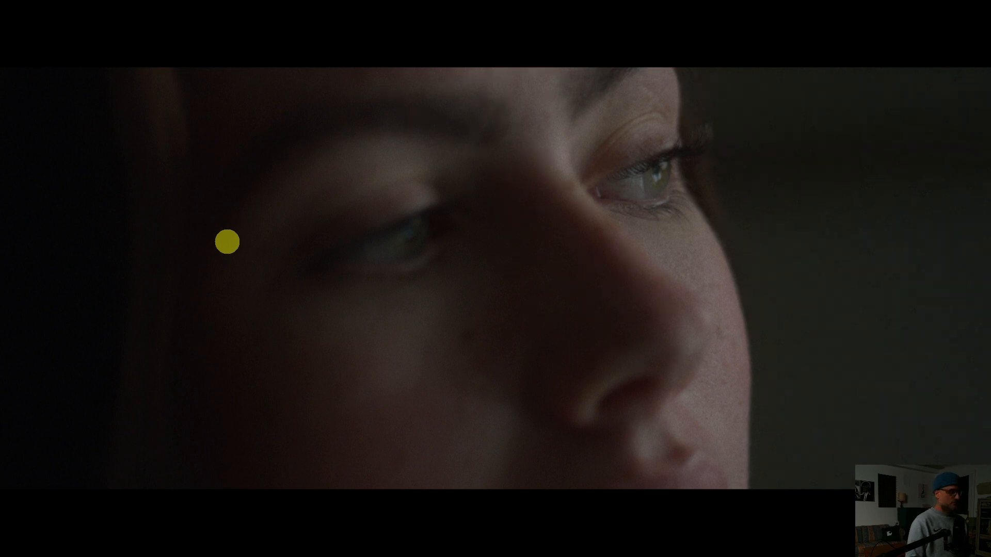
key(ctrl+f)
drag(222, 242, 196, 260)
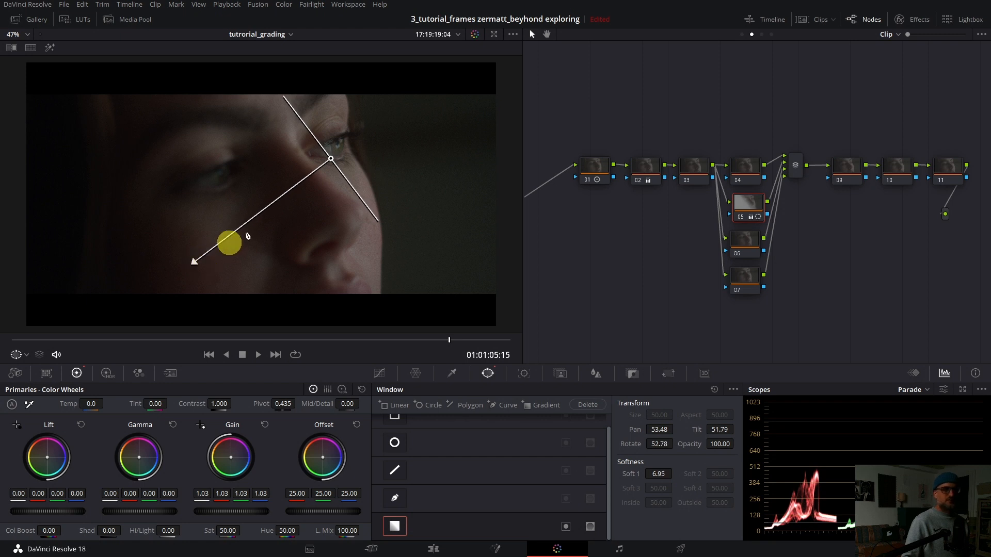
Shift node 05's gradient window to about pan 53.30, tilt 51.61 and raise its gain to 1.04, reviewing the clip full screen.
drag(329, 160, 328, 165)
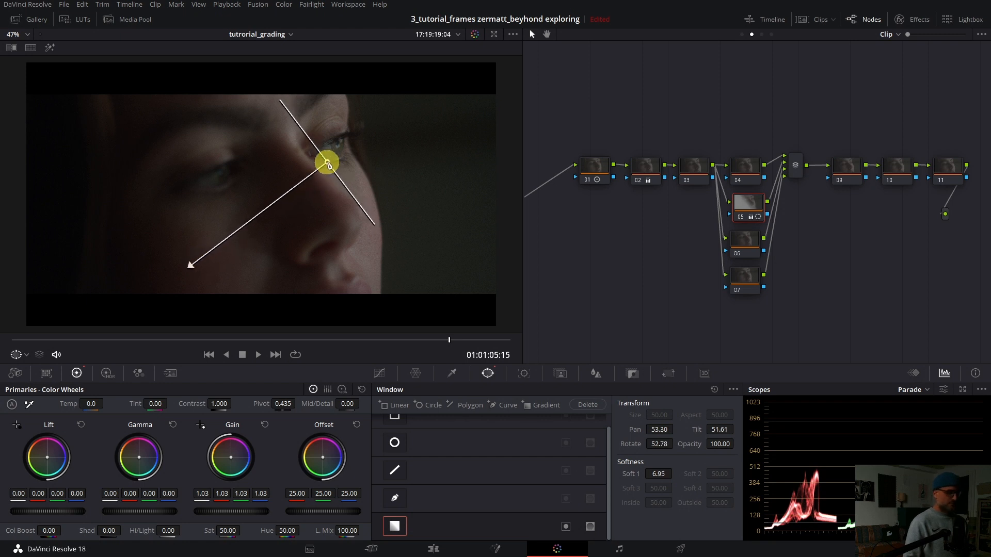
key(ctrl+f)
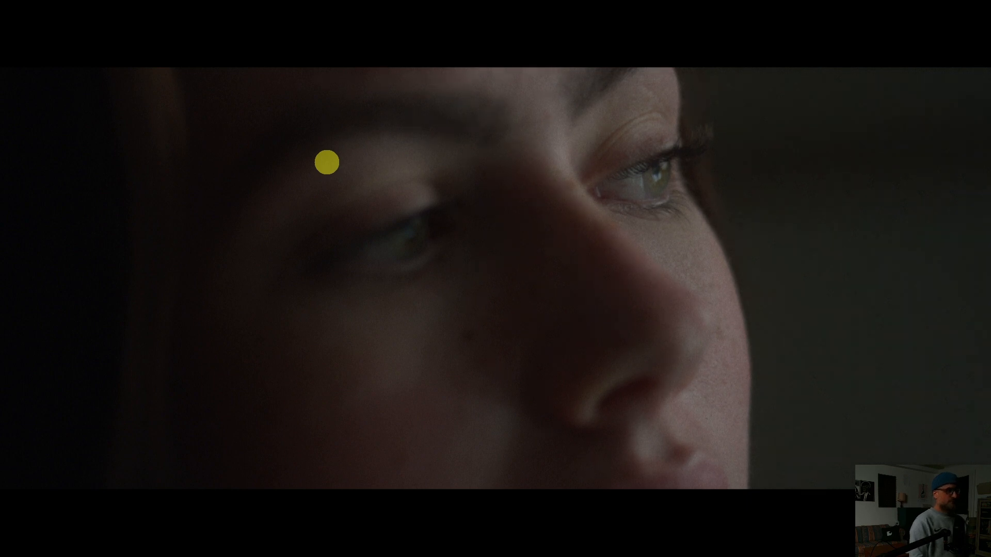
key(Down)
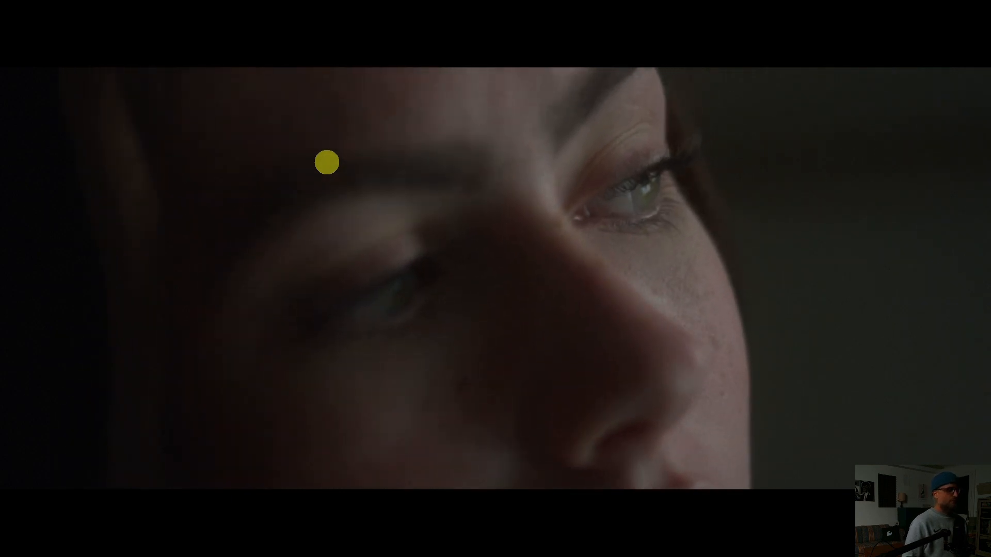
key(Escape)
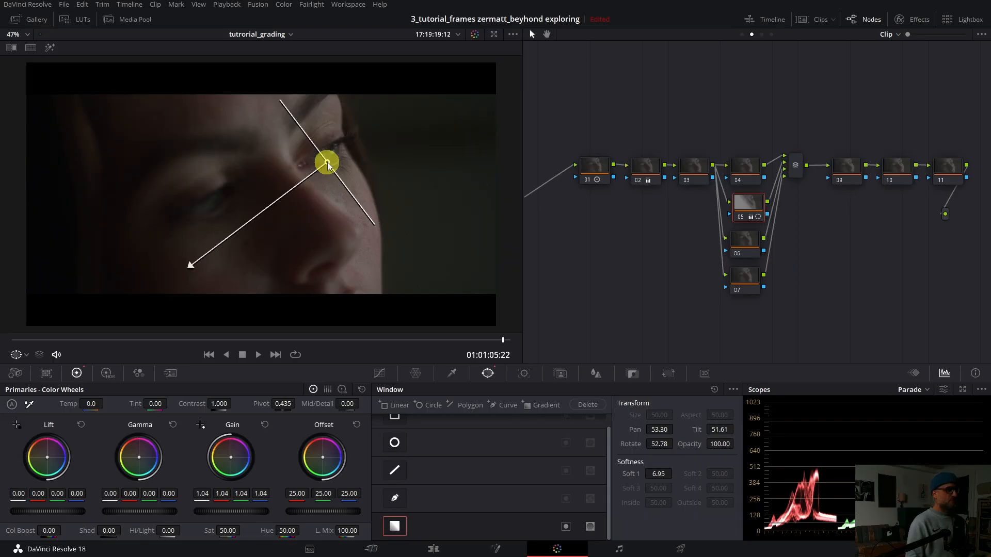
On node 04, lower the log shadow wheel to -0.02 and set the low range to 0.271, reviewing the clip full screen.
click(745, 169)
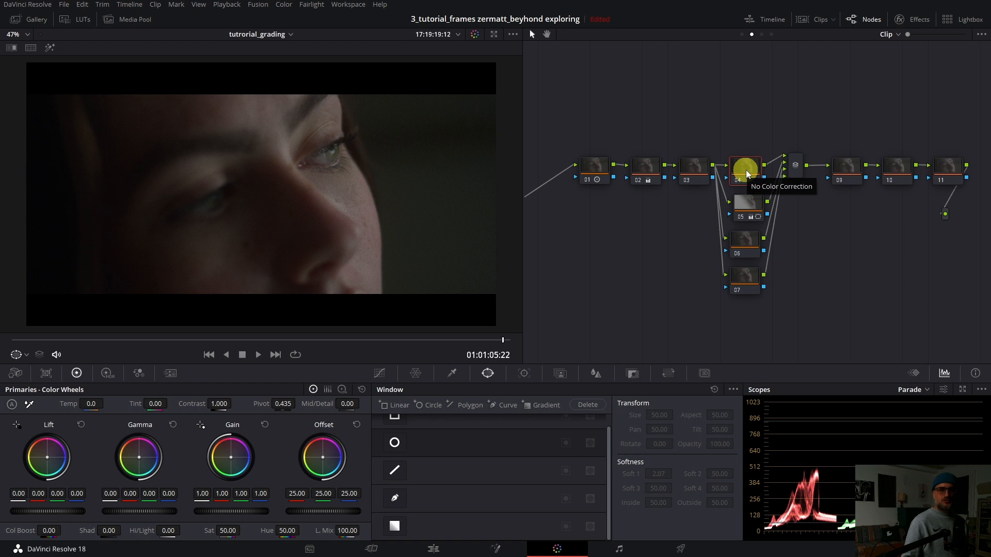
scroll(387, 184, down, 2)
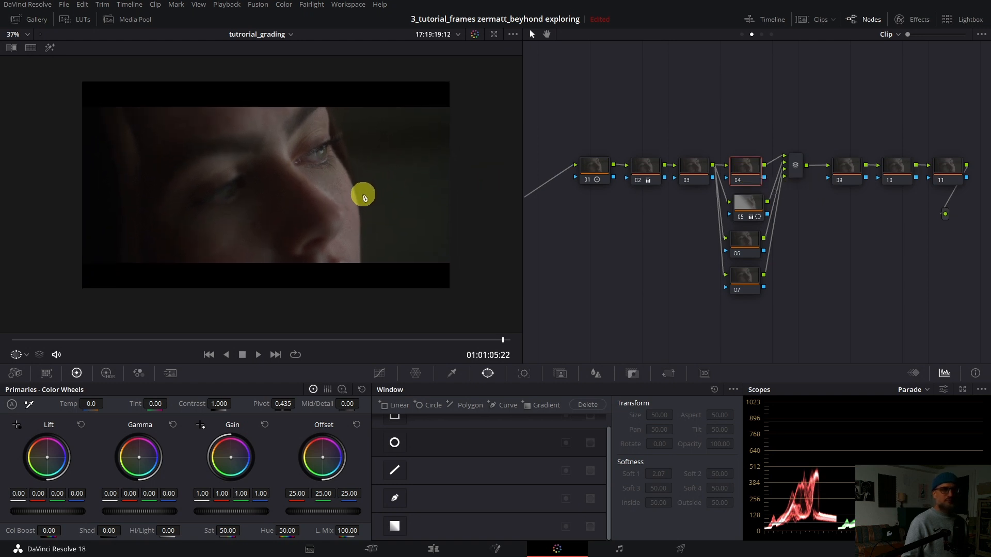
drag(491, 340, 127, 341)
click(395, 253)
click(747, 169)
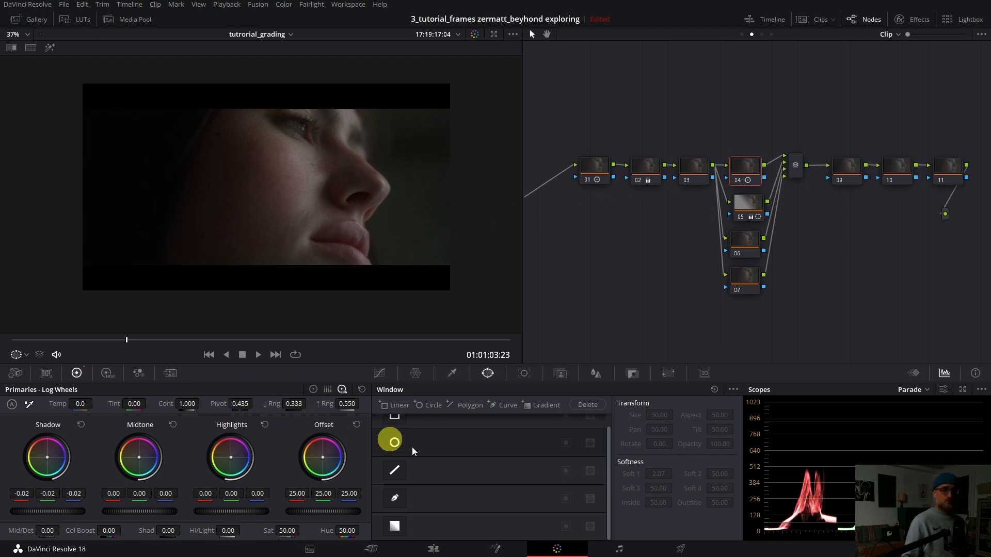
drag(301, 403, 288, 403)
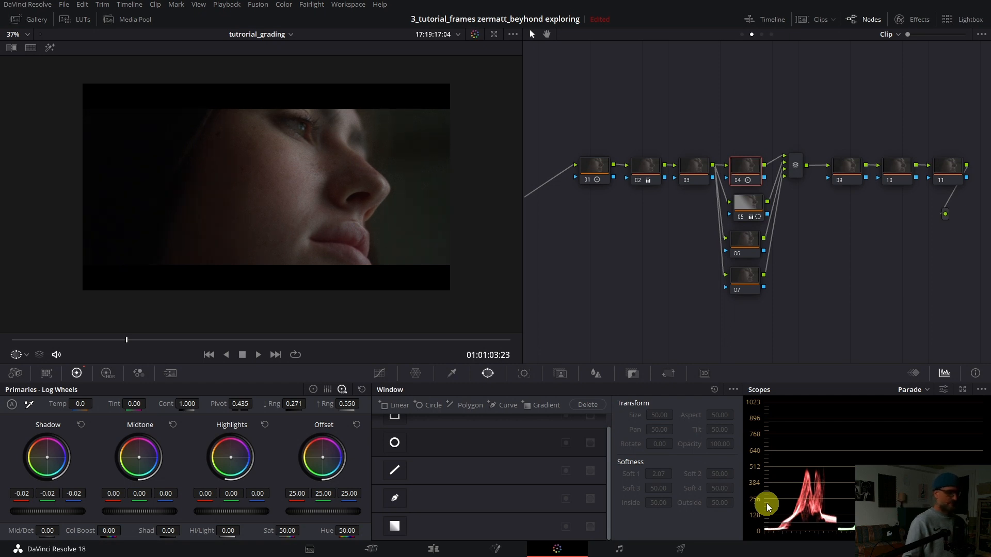
key(ctrl+f)
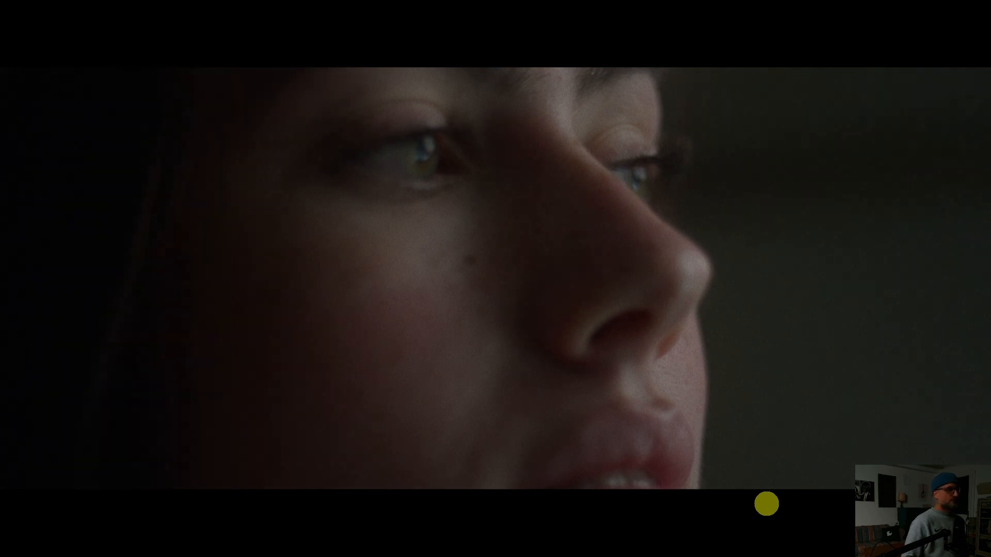
key(ctrl+f)
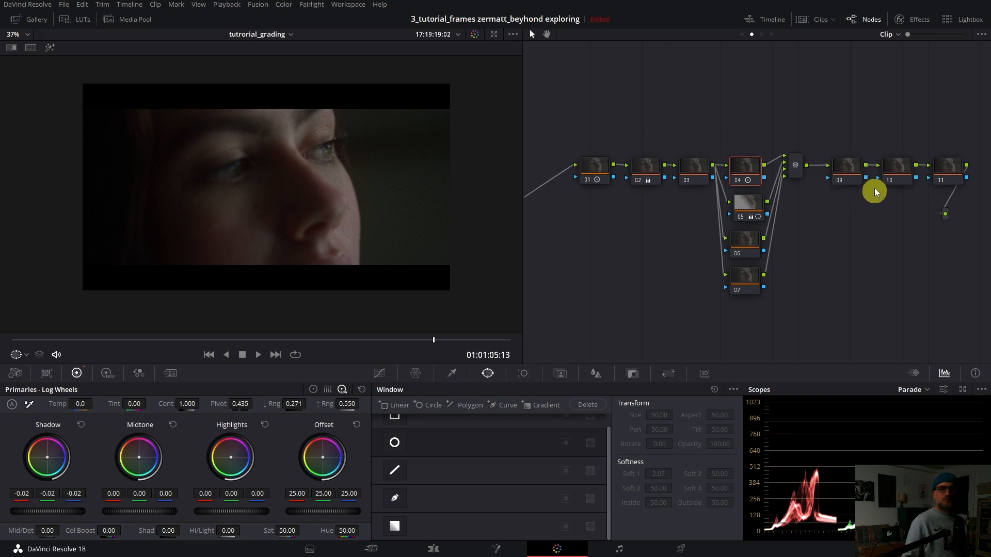
Add a circle window to node 11 around the face, with aspect about 57.23, softness about 11.86, pan about 51.5 and tilt about 52.1.
click(949, 168)
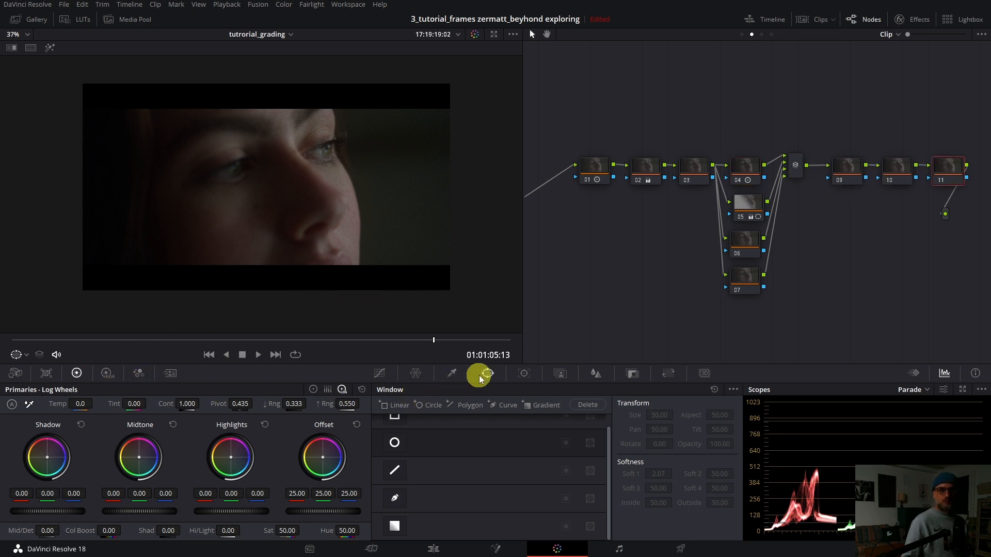
click(394, 442)
drag(211, 242, 143, 310)
mouse_move(250, 258)
mouse_down()
mouse_move(240, 247)
mouse_move(253, 245)
mouse_up()
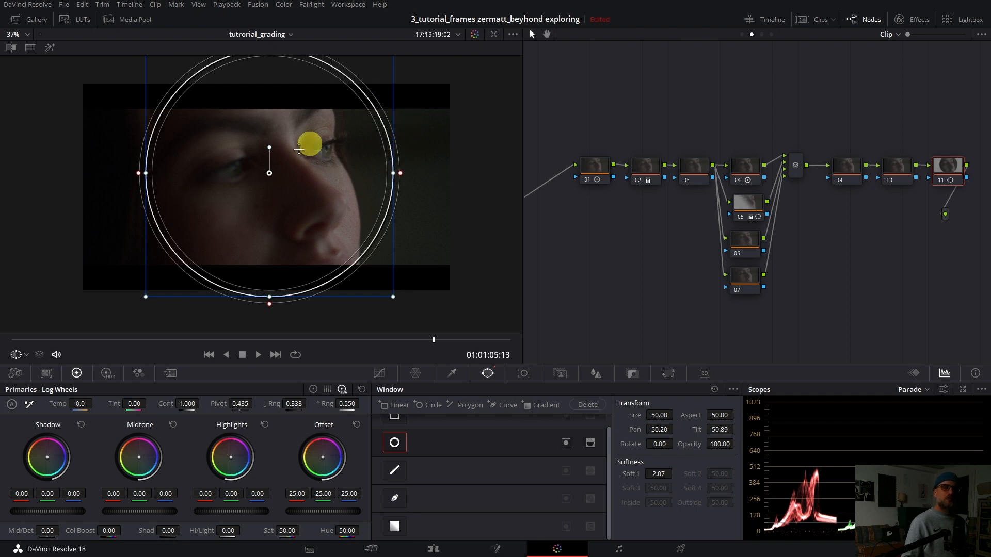
drag(400, 175, 429, 173)
drag(339, 202, 364, 194)
drag(176, 171, 159, 177)
drag(291, 233, 281, 221)
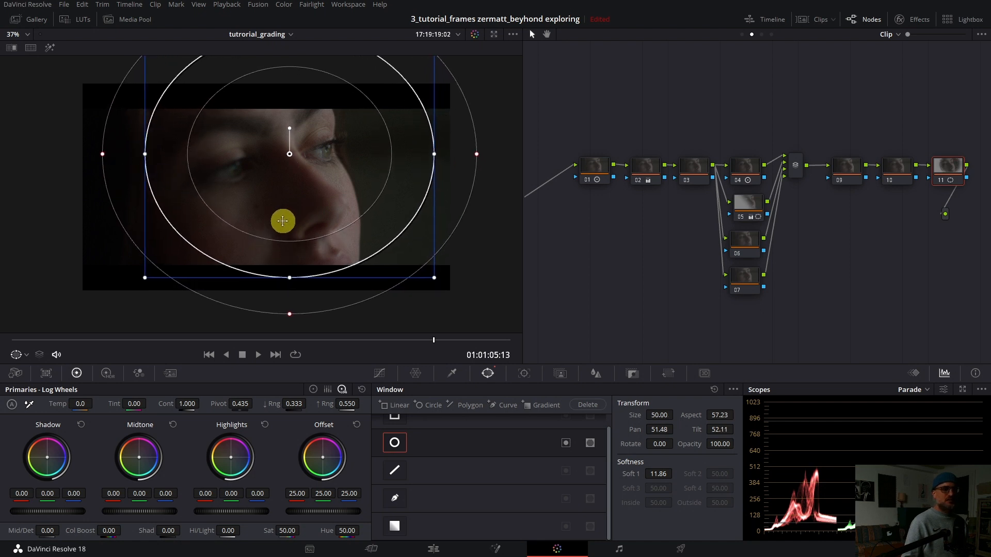
Hide the window outline, invert node 11's circle window and lower the node's gain to 0.95, comparing with the node switched off.
click(17, 355)
click(21, 371)
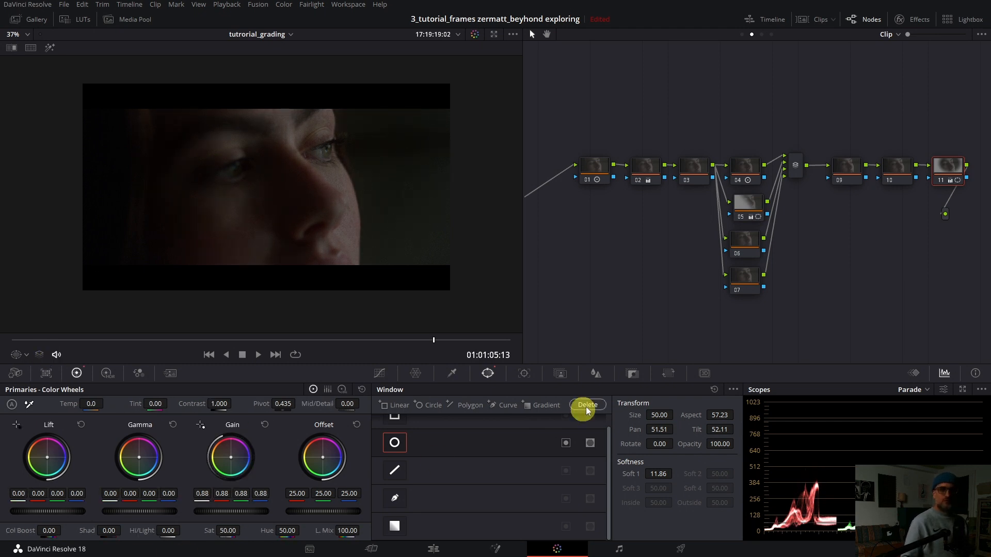
click(565, 443)
key(ctrl+d)
key(ctrl+d)
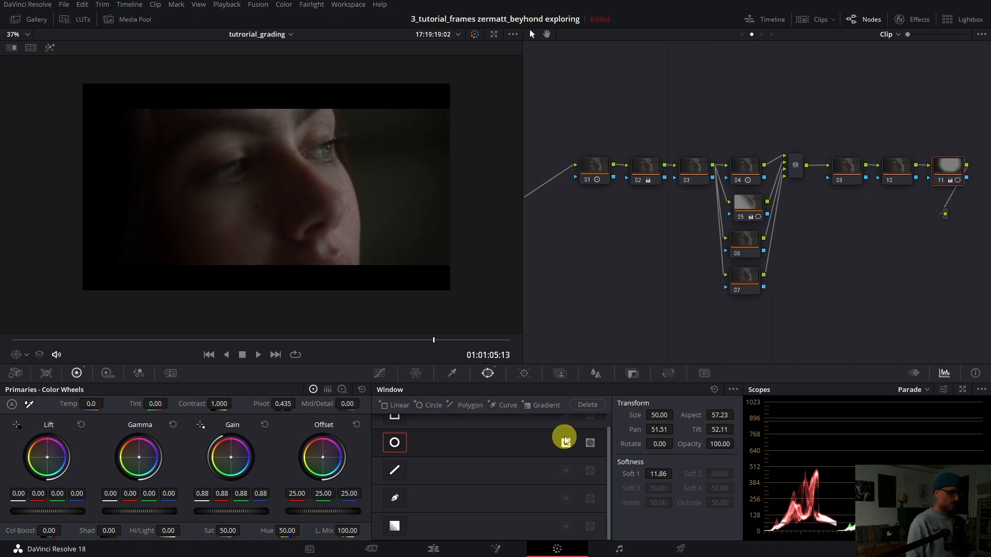
key(ctrl+z)
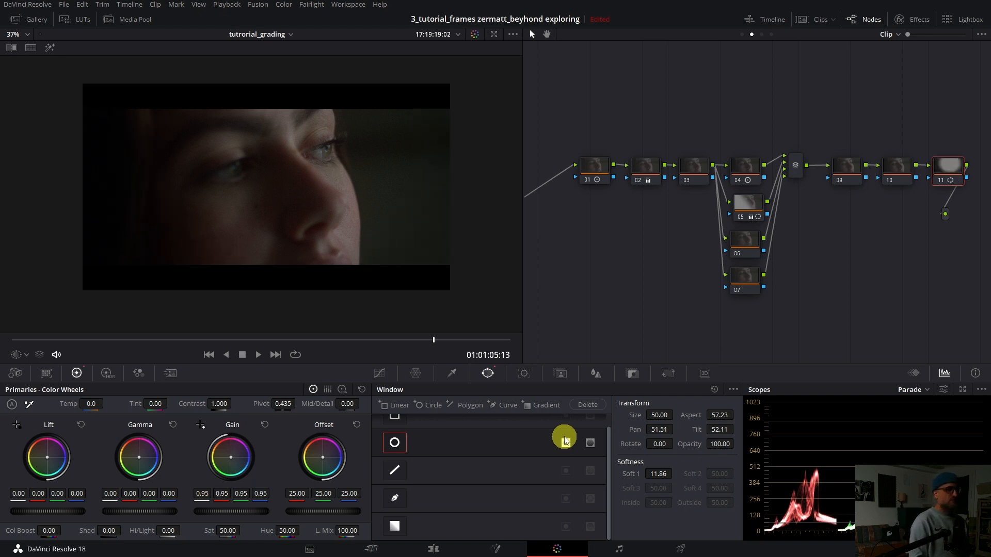
click(565, 440)
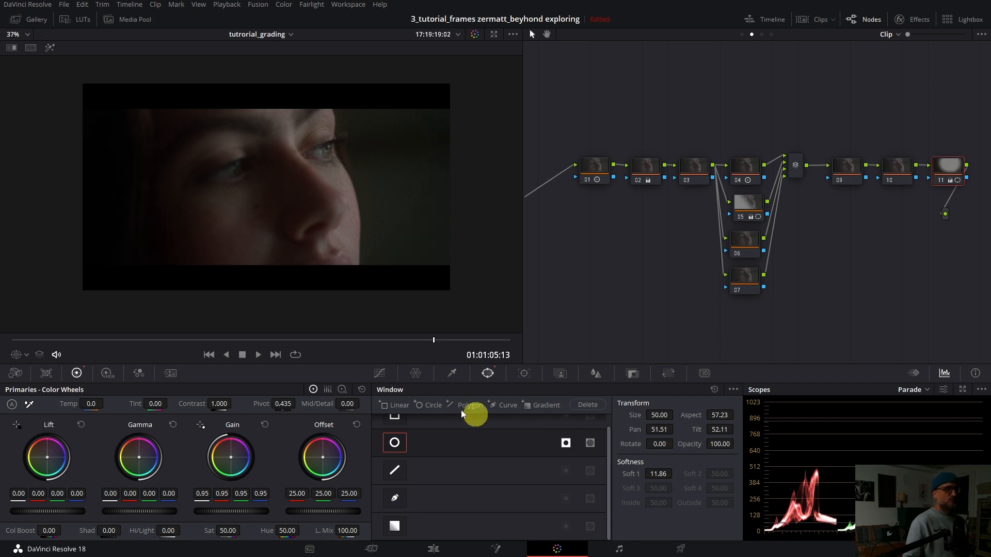
Show the window outline and reposition node 11's circle window to about pan 50.86, tilt 52.30.
click(20, 354)
click(49, 401)
drag(336, 200, 327, 204)
drag(258, 230, 258, 224)
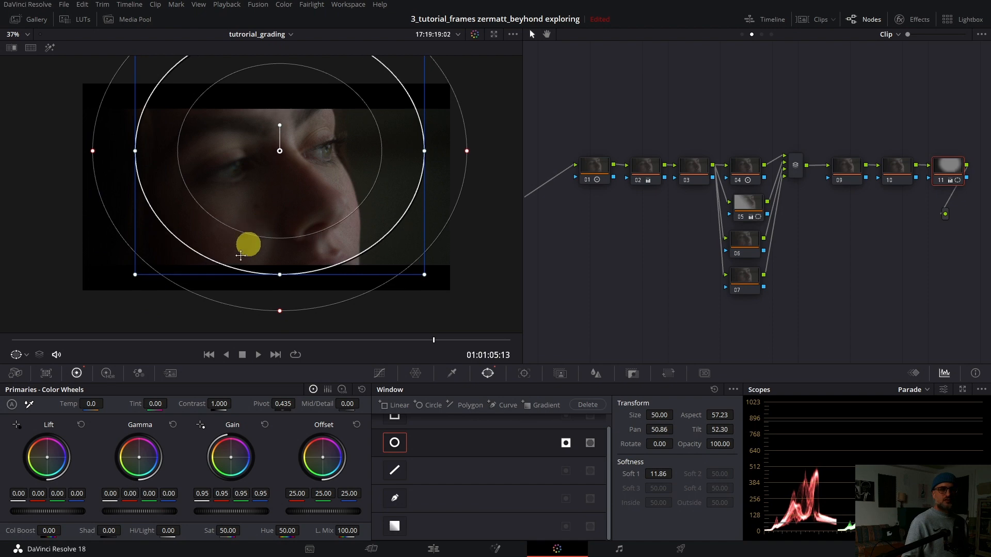
Review the graded portrait full screen and move on to clip 45, the blue mountain shot.
key(ctrl+f)
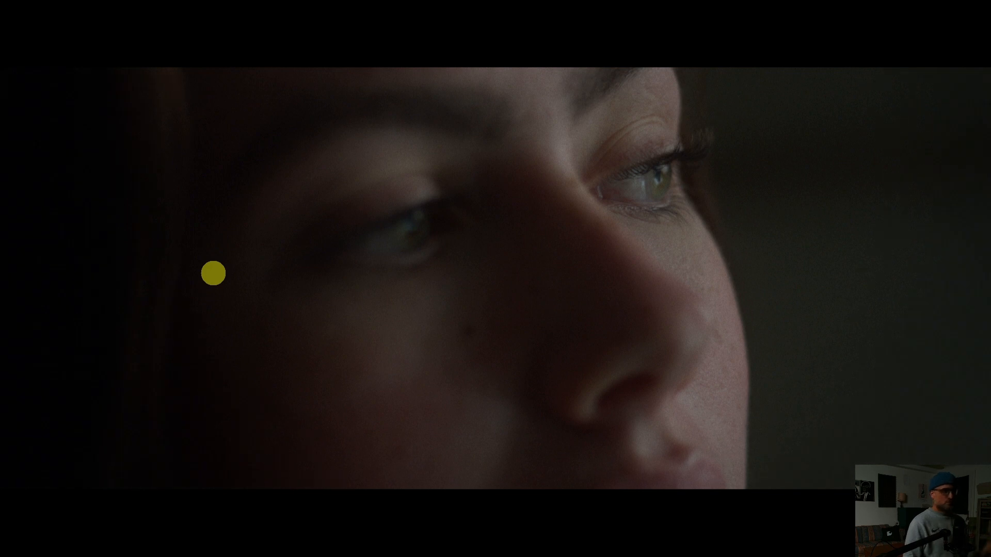
key(Down)
key(Up)
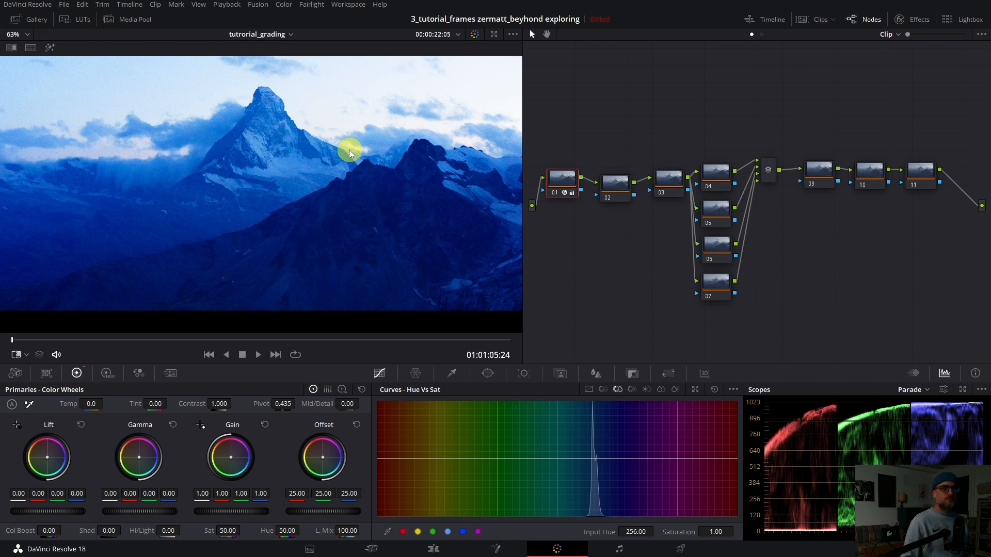
Show the clip thumbnails and check node 01's Color Space Transform settings and the project's color management settings.
click(920, 22)
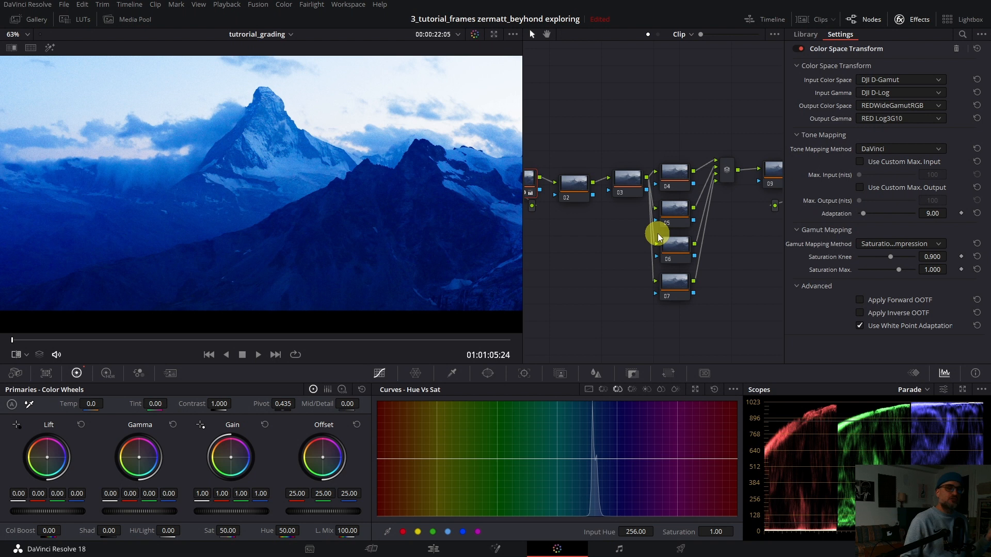
click(913, 20)
click(913, 21)
click(815, 19)
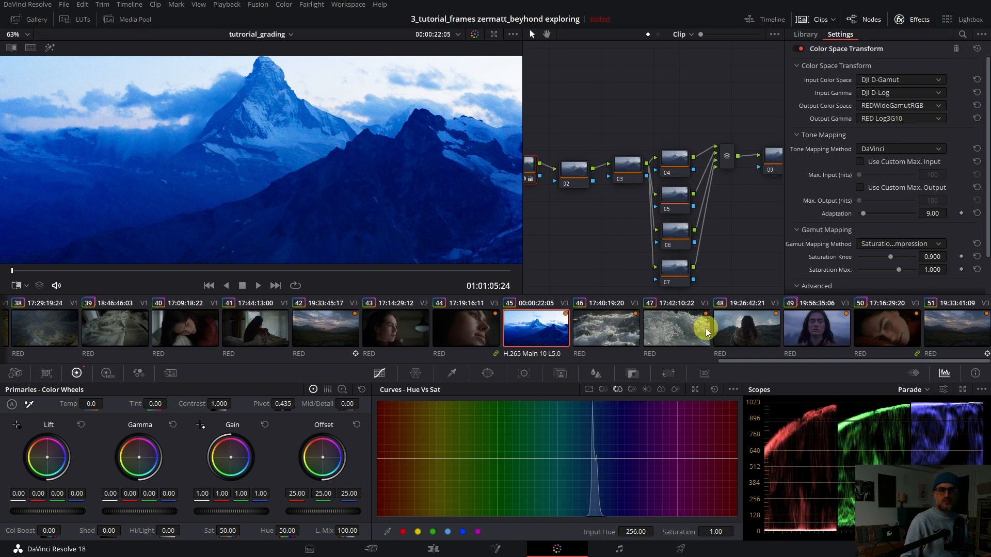
click(912, 21)
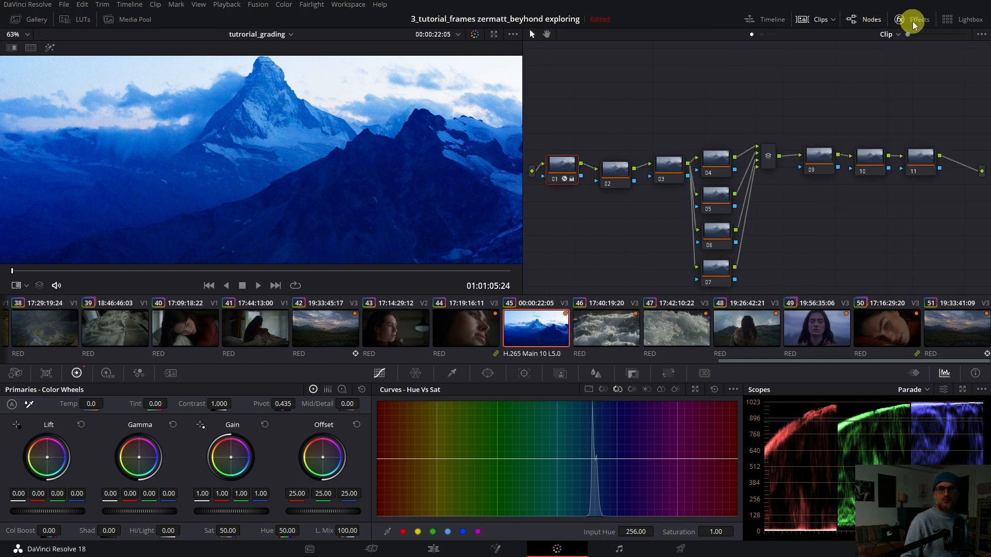
key(shift+9)
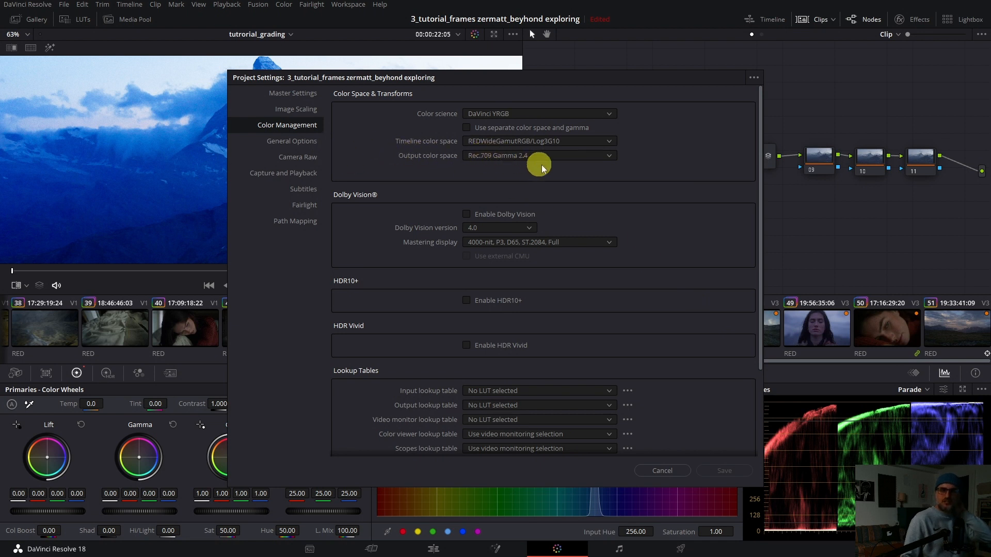
click(668, 470)
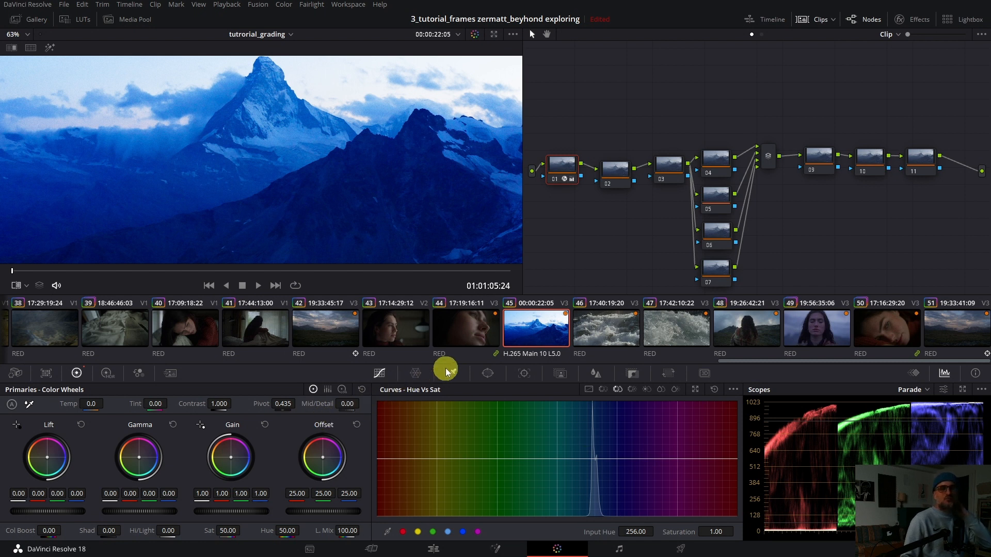
Darken the mountain shot on node 02 by setting the primary offset to 12.32 and the gain to 0.94.
scroll(289, 193, down, 3)
scroll(289, 193, down, 4)
drag(291, 183, 290, 185)
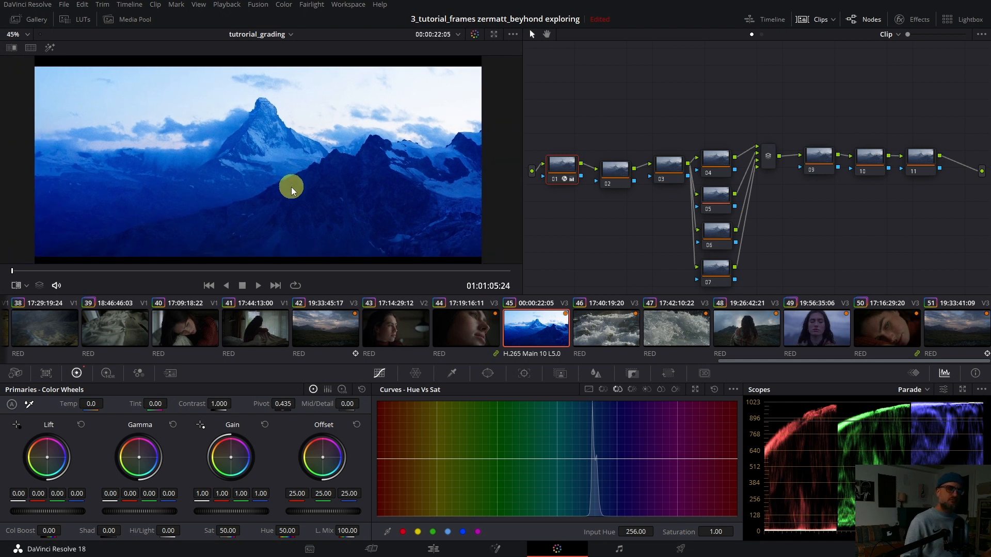
click(612, 172)
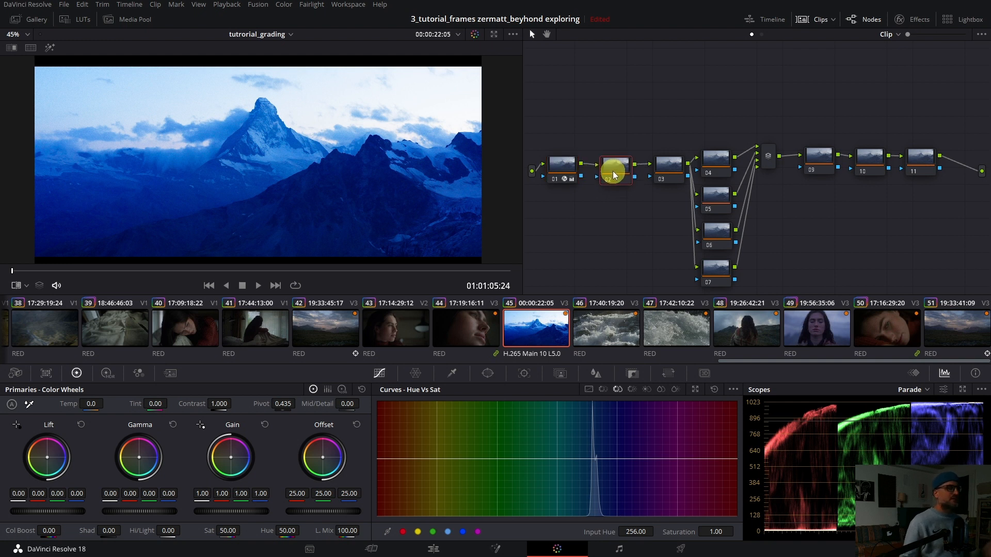
click(574, 167)
click(611, 163)
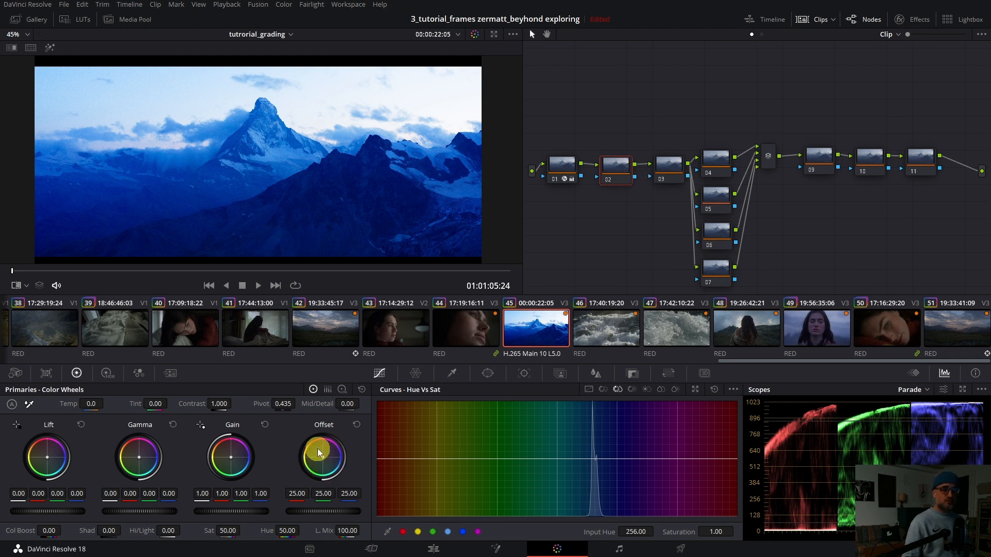
click(106, 374)
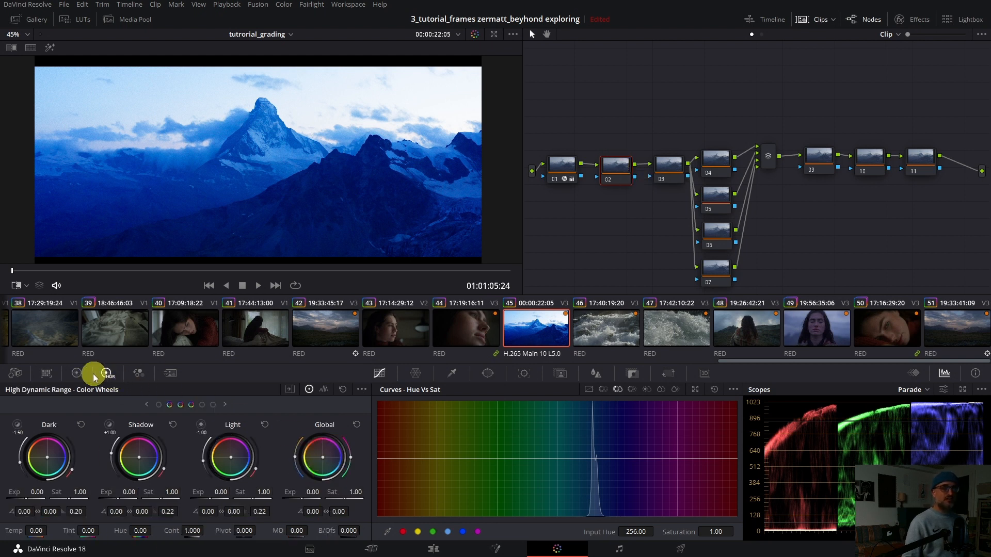
click(77, 374)
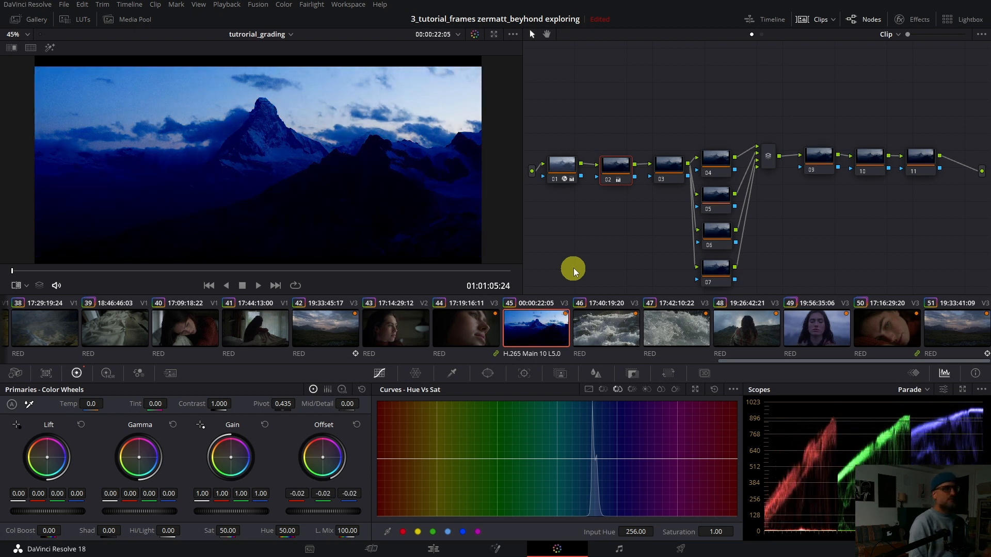
key(ctrl+z)
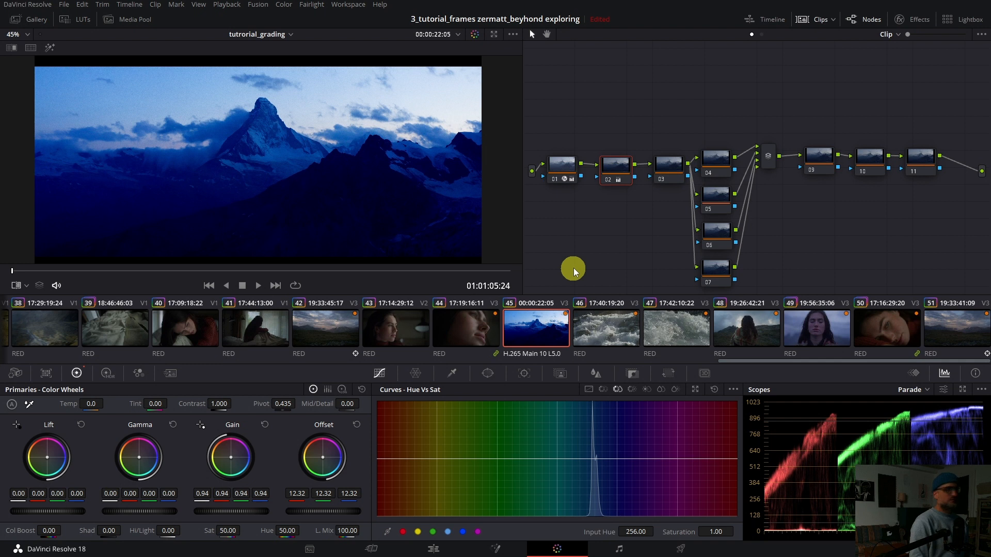
Neutralize the blue cast on node 03 by setting offset to red 30.59, green 23.80, blue 15.01, consulting the enlarged parade and vectorscope.
click(666, 169)
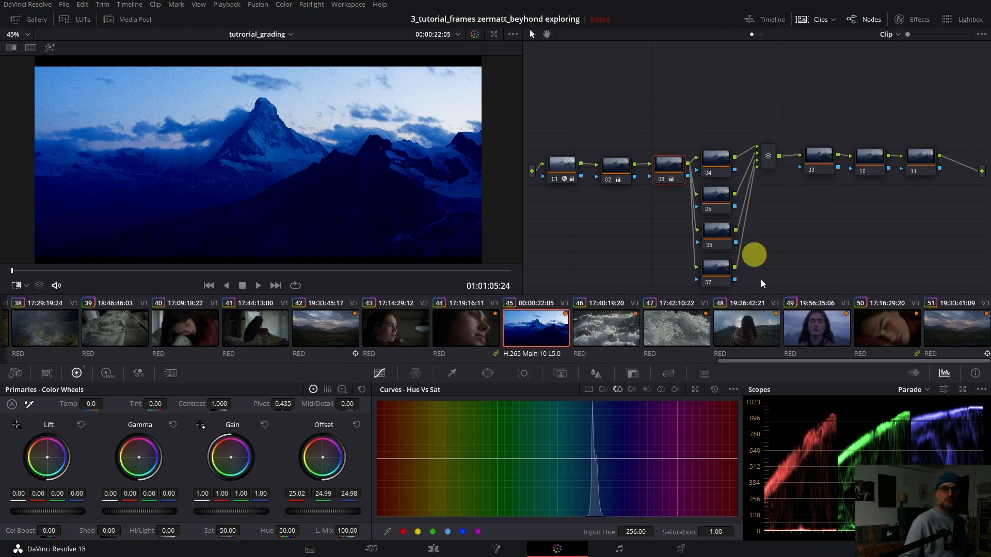
click(957, 392)
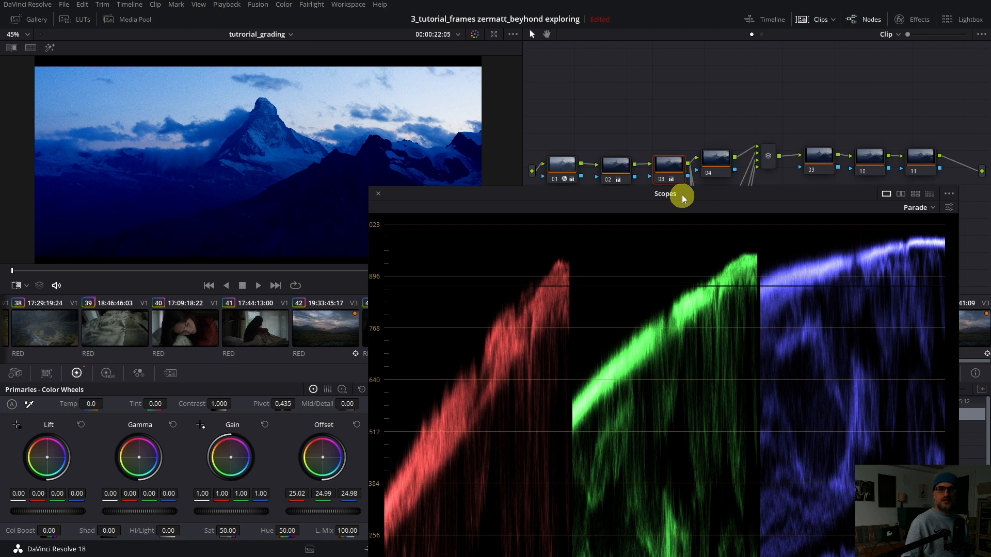
drag(682, 194, 620, 138)
click(838, 138)
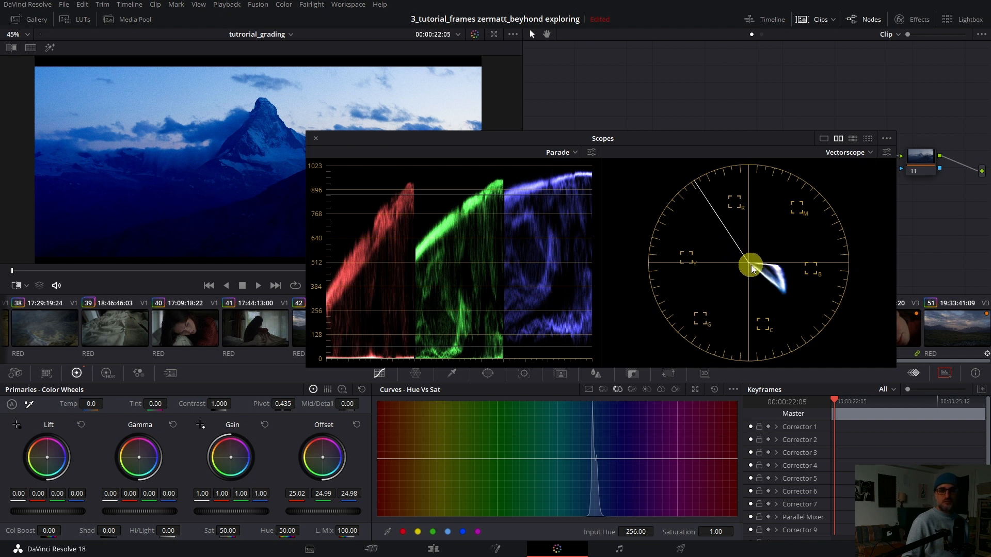
click(316, 138)
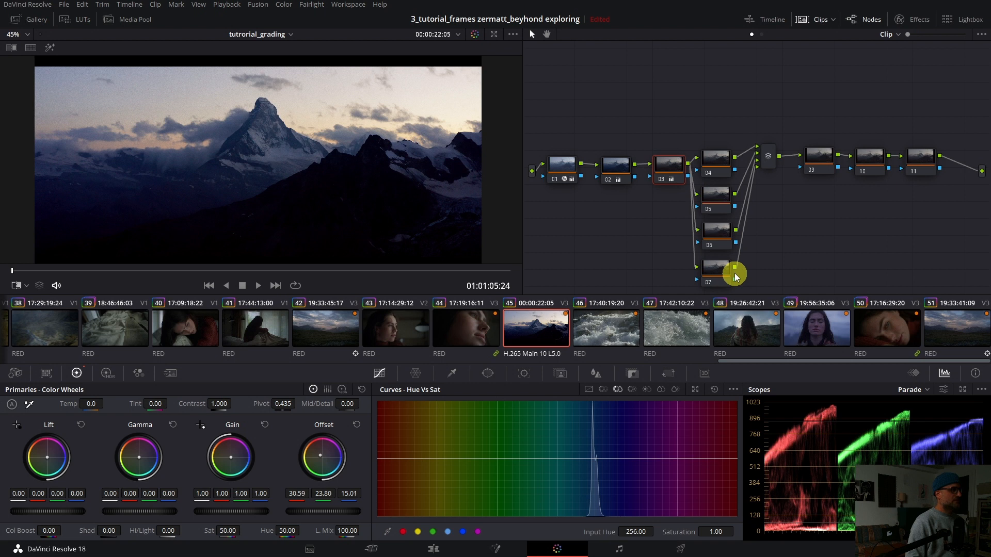
Set node 02's gain to 0.96 and fine-tune node 03's offset to red 31.61, green 23.61, blue 13.18.
click(615, 167)
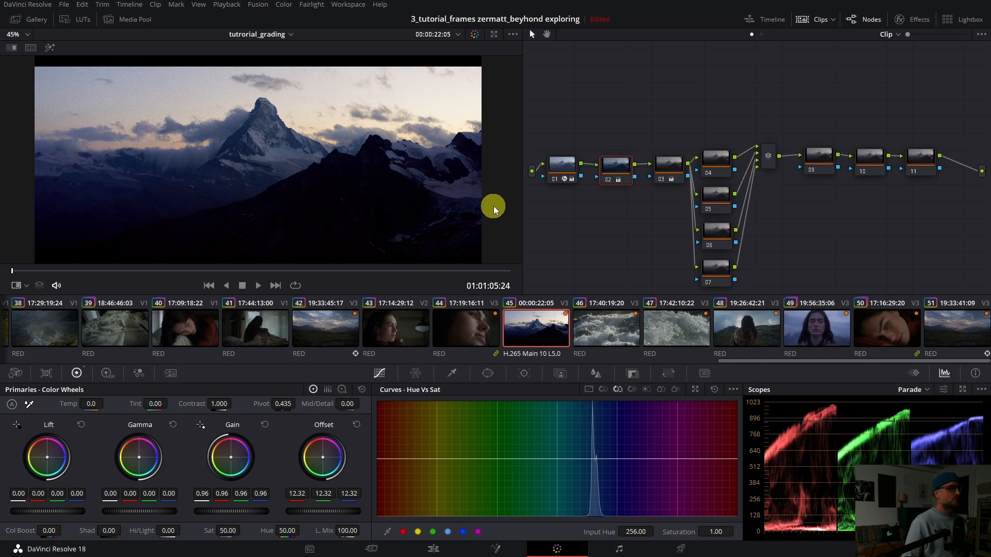
click(719, 197)
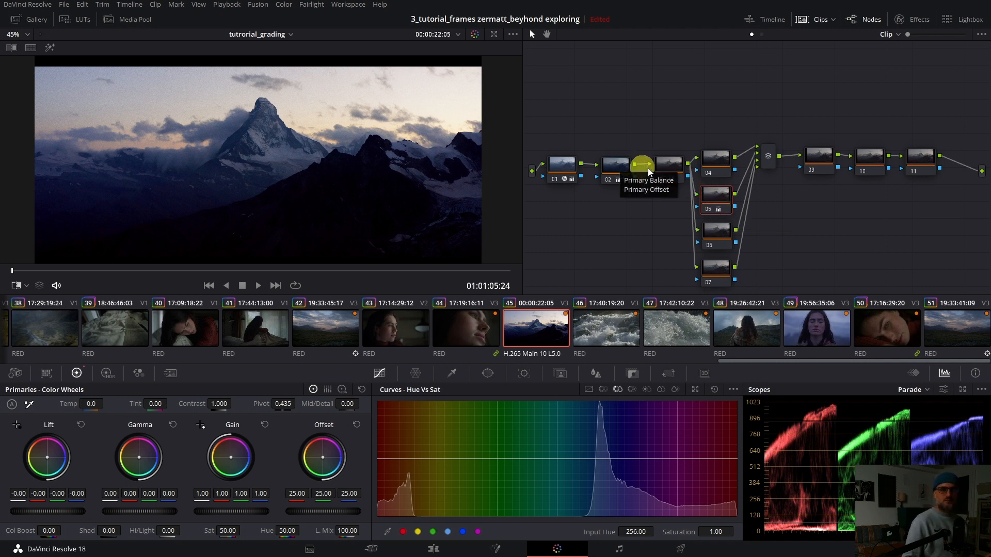
click(664, 168)
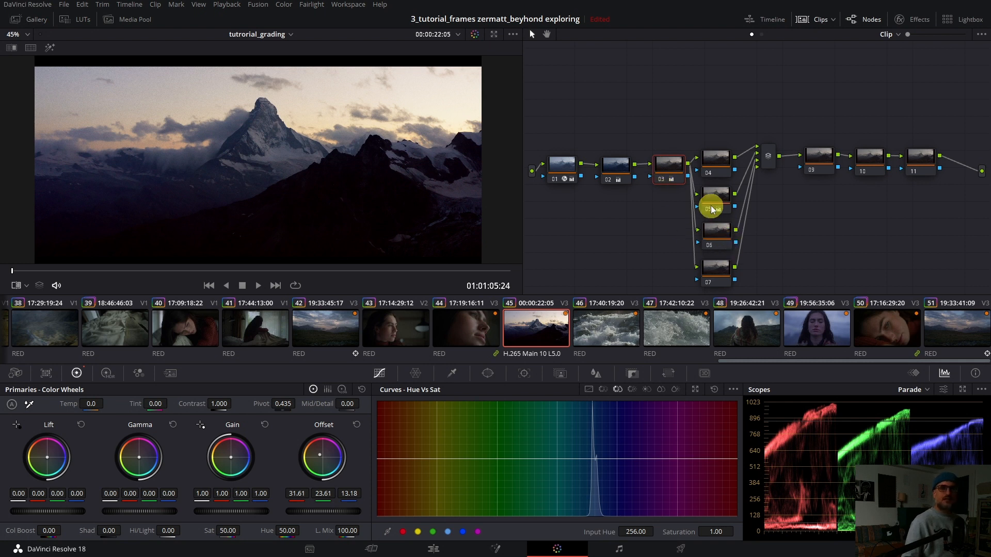
Desaturate the blues on node 05 with Hue Vs Sat, setting saturation to 0.61 at input hue 136, and check the shot full screen.
click(711, 209)
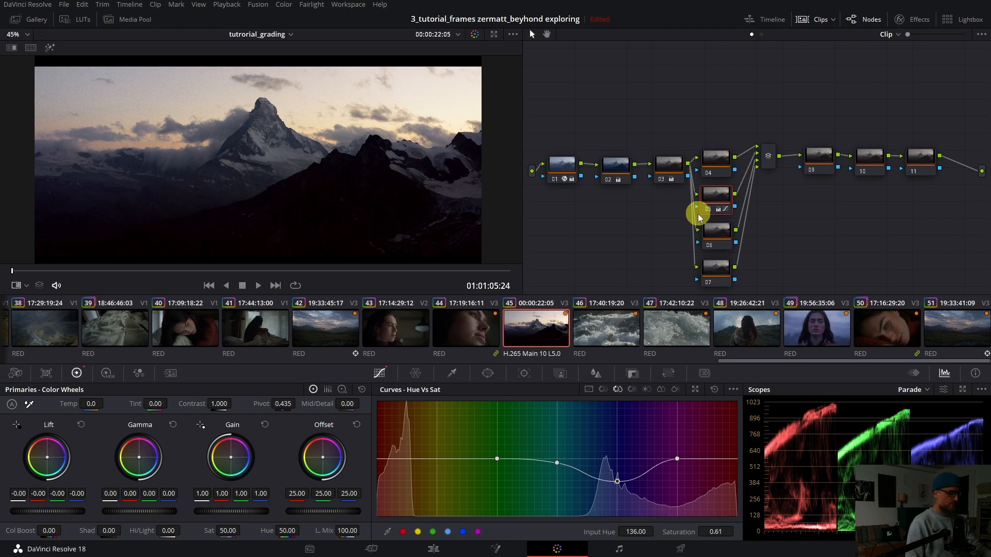
key(ctrl+f)
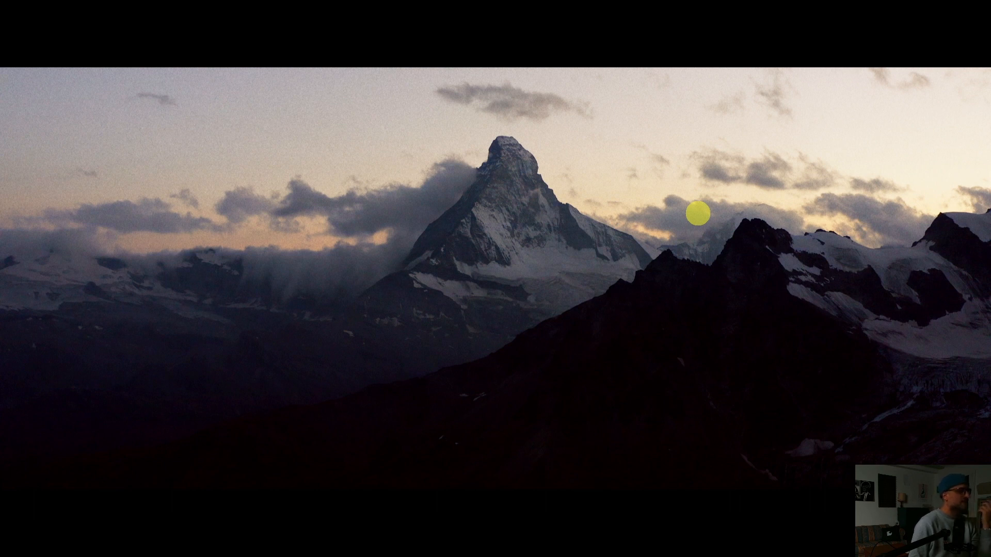
key(Escape)
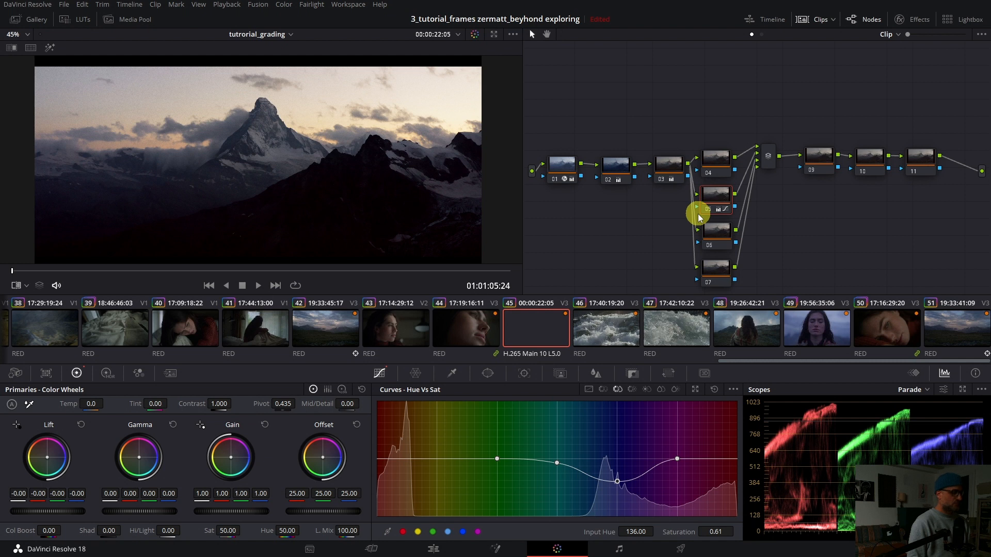
Add a wide circular window on node 11 around the mountain, with aspect about 60.95, pan 50.19, tilt 45.93 and softness 10.56.
click(917, 163)
click(488, 373)
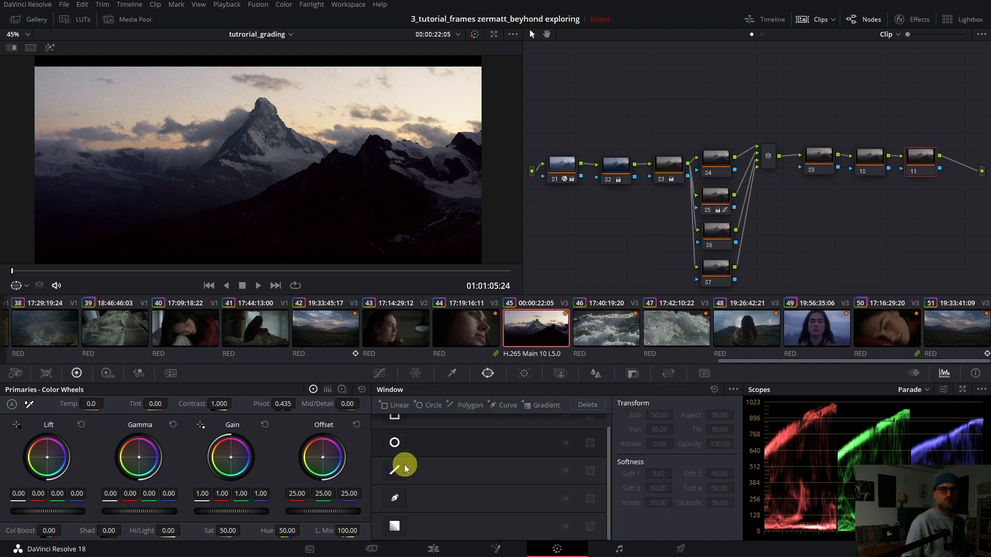
click(393, 447)
scroll(230, 197, down, 3)
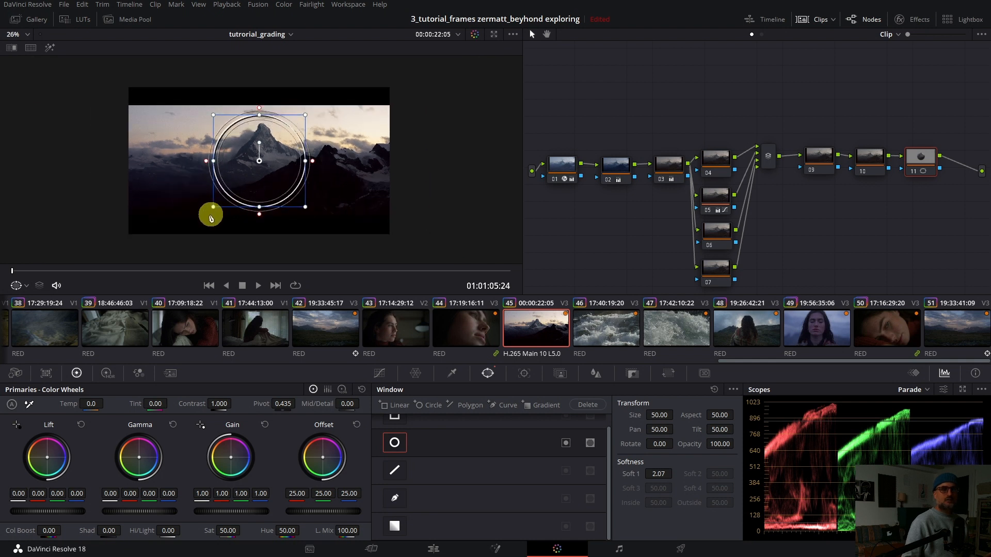
drag(191, 166, 224, 195)
drag(157, 192, 93, 196)
drag(216, 207, 220, 219)
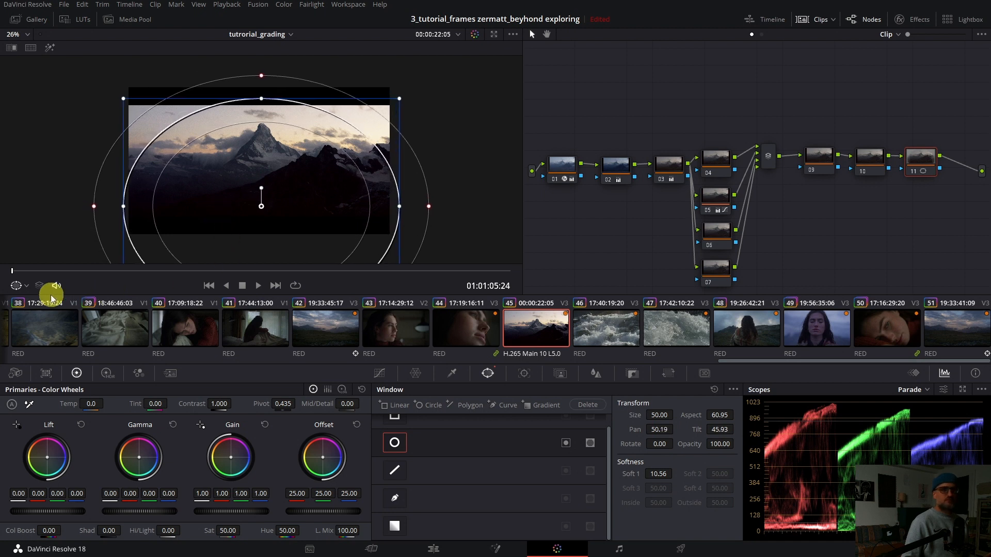
Create the vignette on node 11 by inverting the window and setting gain to 0.82, with the overlay hidden, and review it full screen.
click(26, 287)
click(32, 303)
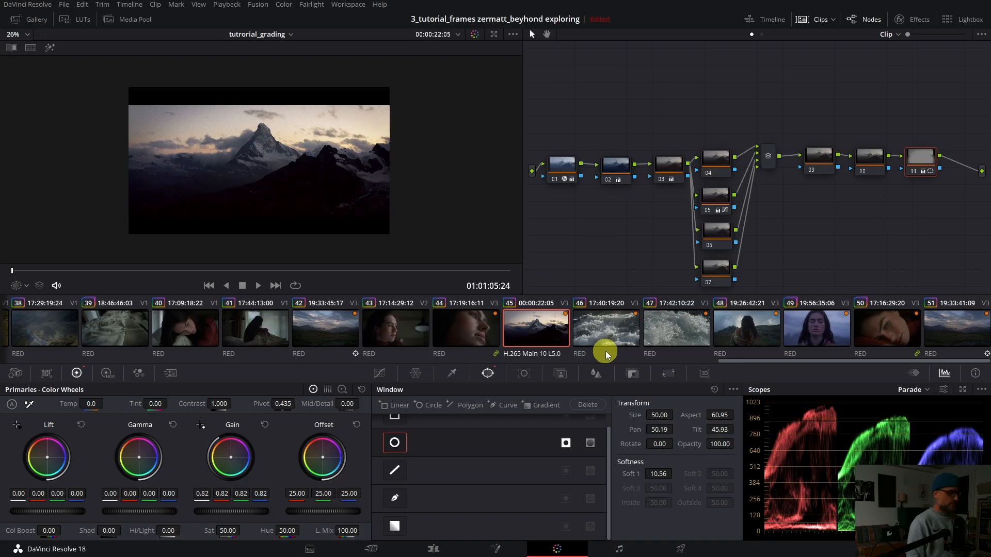
key(ctrl+f)
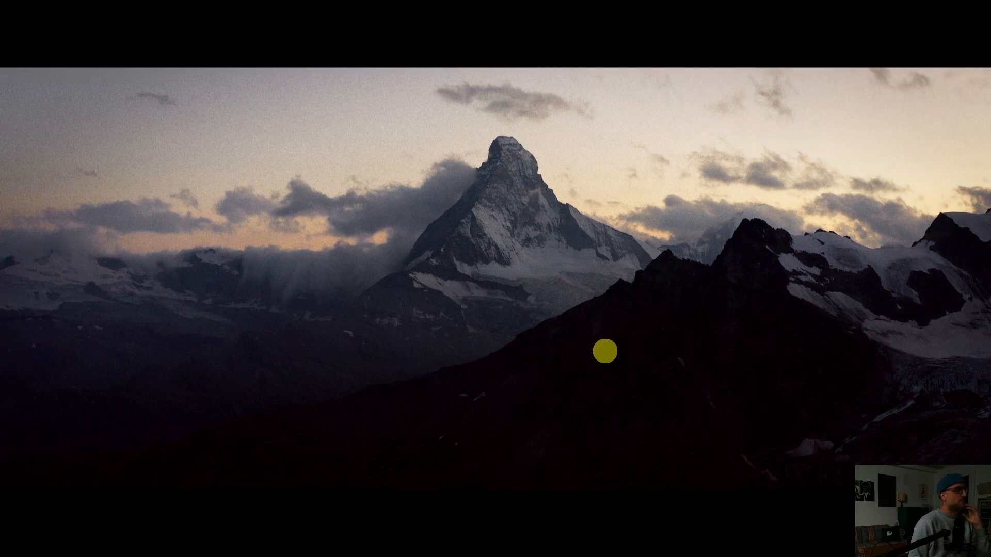
key(Escape)
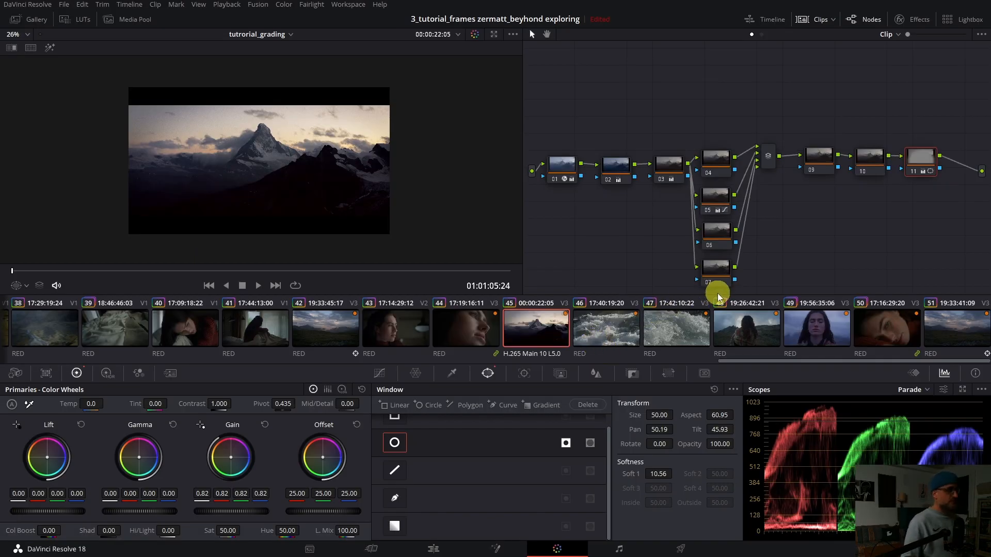
Draw a closed six-point curve window on node 06 as a narrow band along the horizon, extending beyond both sides of the frame.
click(719, 234)
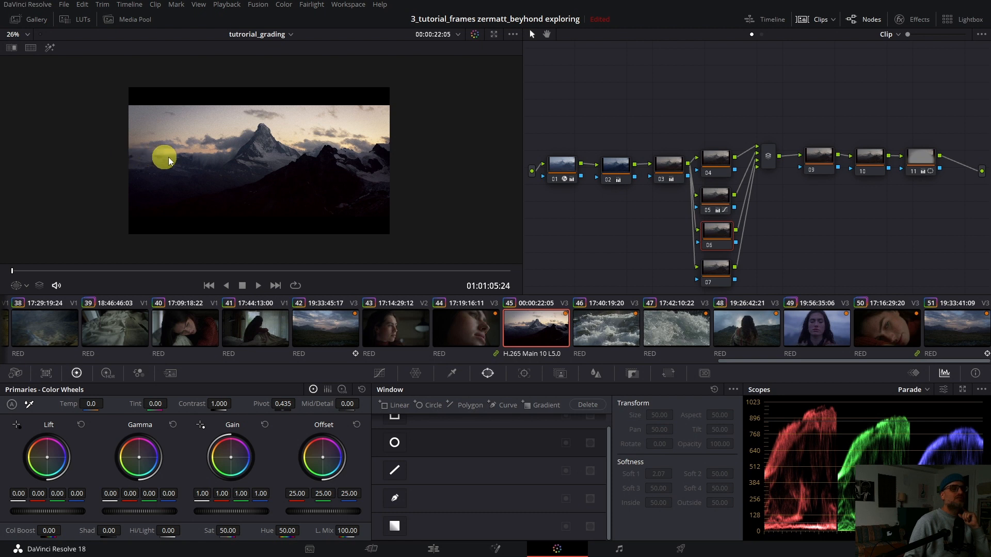
scroll(170, 170, up, 3)
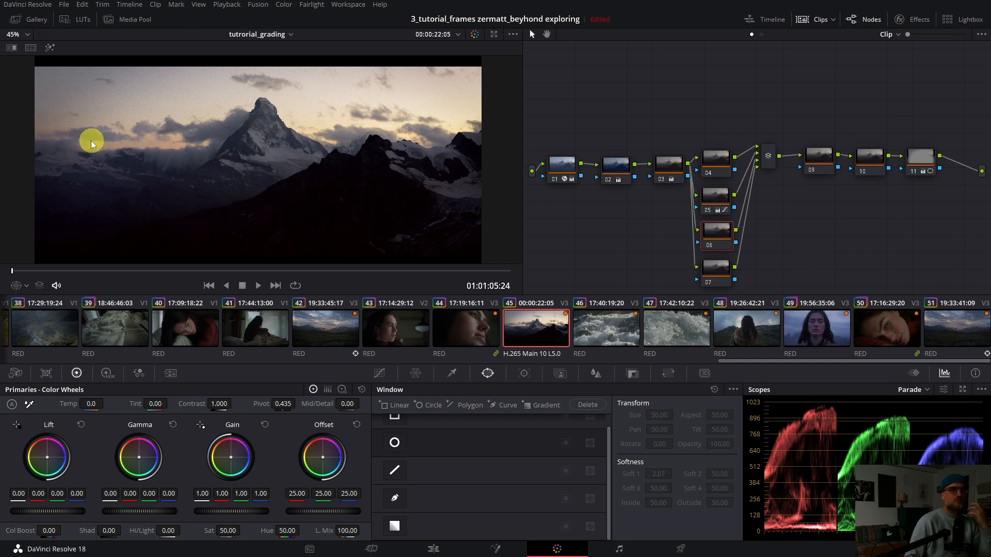
scroll(91, 140, down, 1)
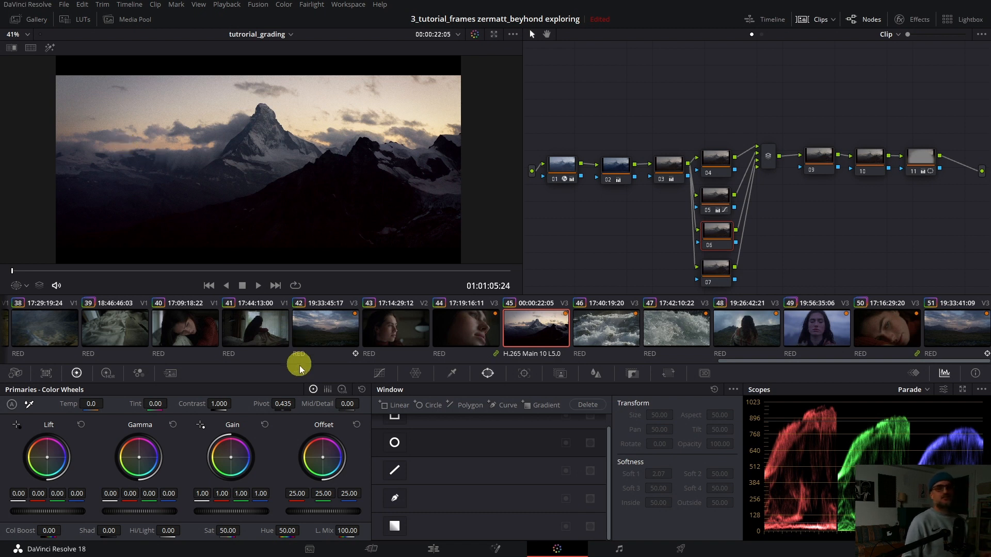
click(396, 498)
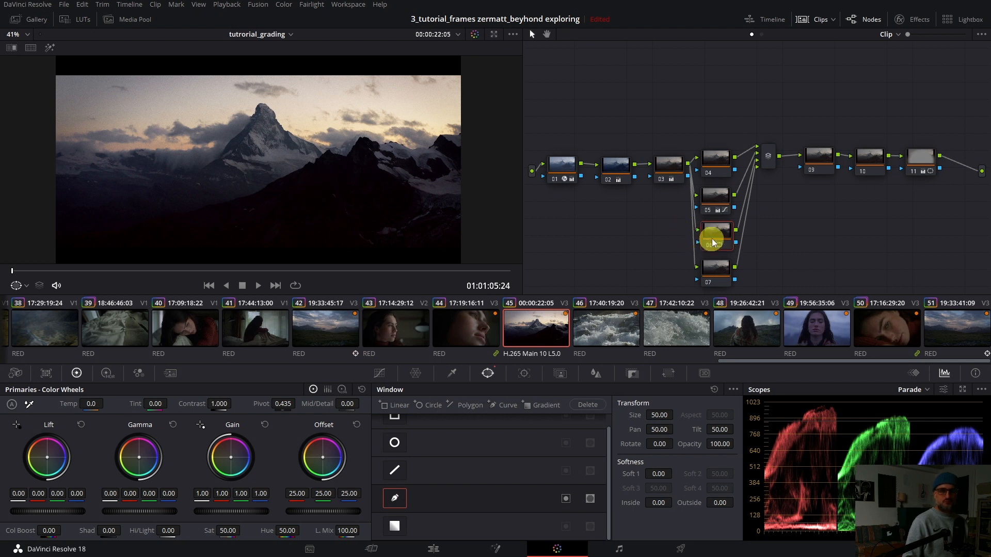
scroll(303, 165, down, 1)
click(56, 144)
click(168, 136)
click(310, 131)
click(458, 125)
click(466, 151)
click(50, 166)
click(56, 144)
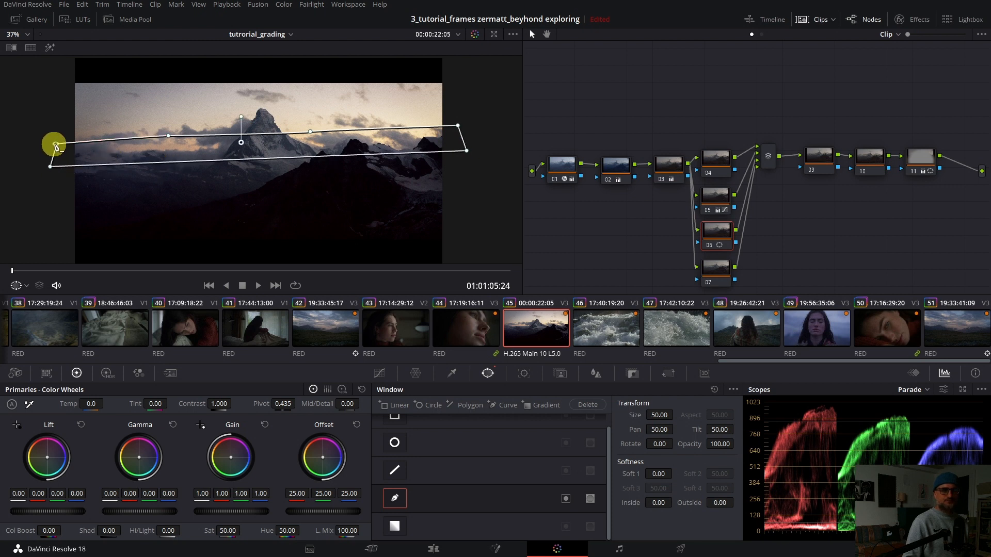
Preview the selected area on node 06 and raise the horizon window's upper edge to include more of the sky.
click(50, 48)
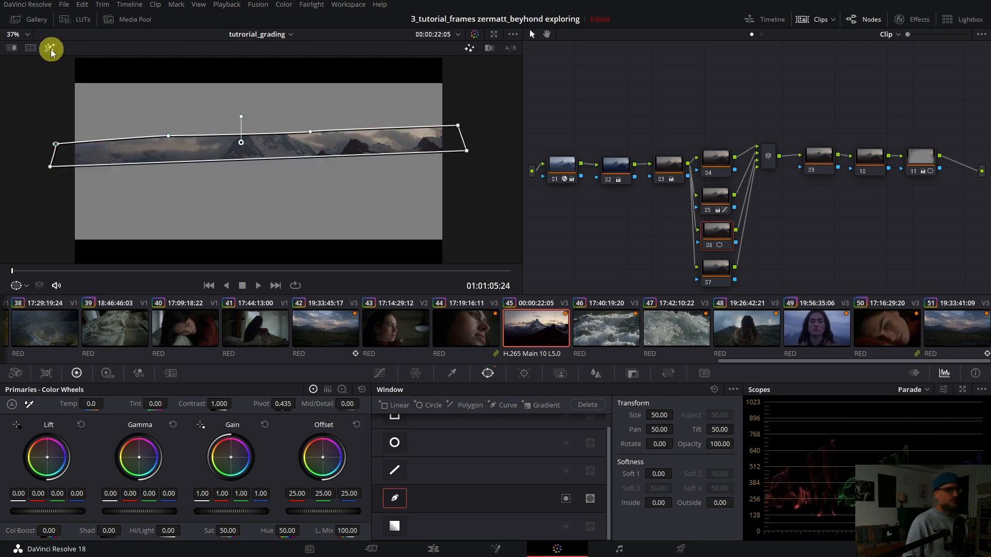
click(50, 48)
drag(311, 132, 311, 128)
drag(168, 135, 172, 132)
drag(56, 144, 55, 138)
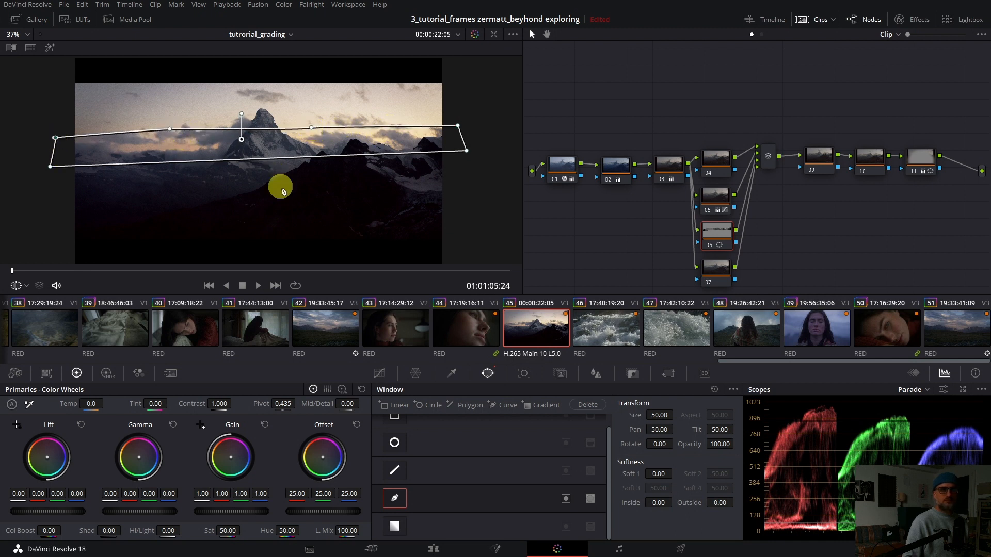
Soften the horizon window to inside 0.88 and outside 2.52, and preview the selection in highlight mode.
drag(726, 503, 769, 498)
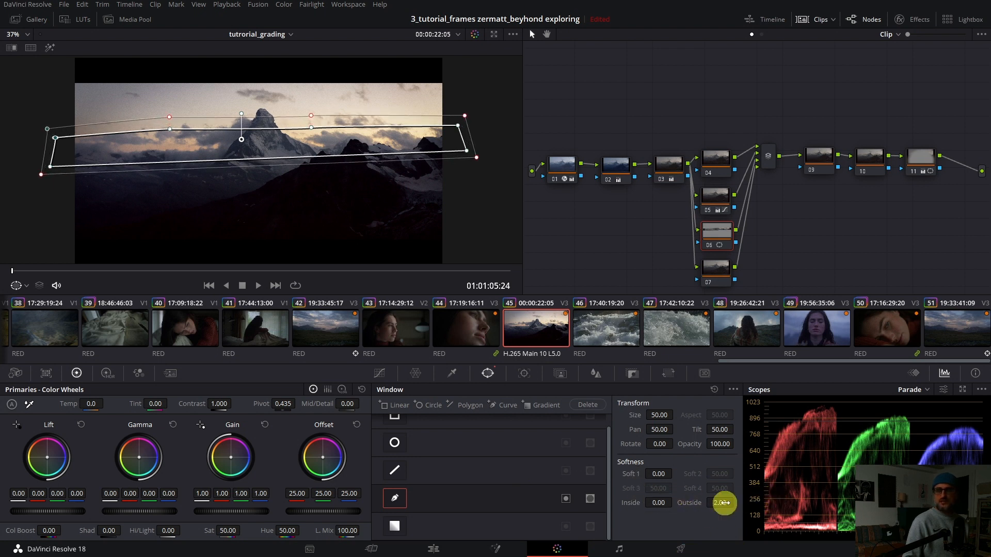
drag(657, 505, 731, 504)
click(49, 47)
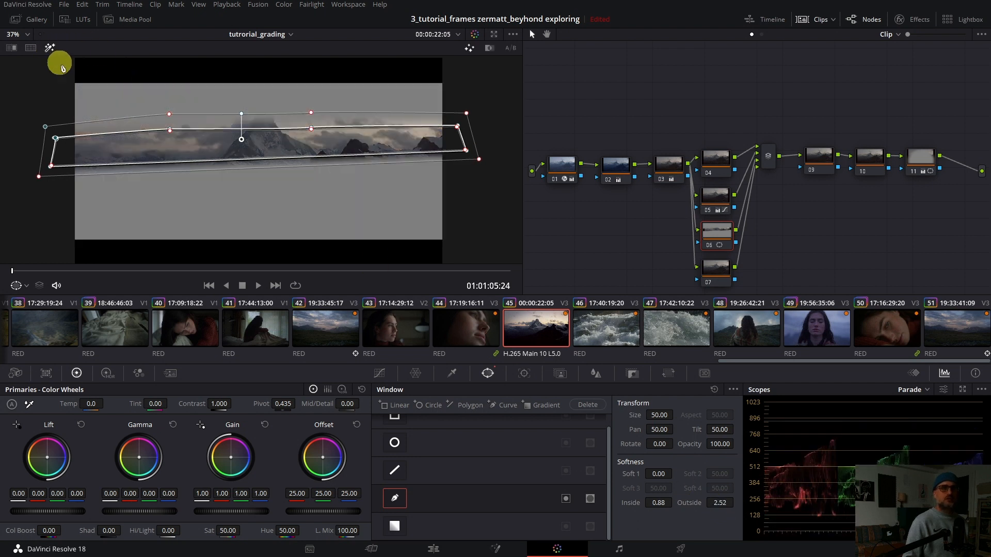
Limit node 06 to the bright horizon sky using a luminance-only qualifier with the low value at 60.7.
key(shift+grave)
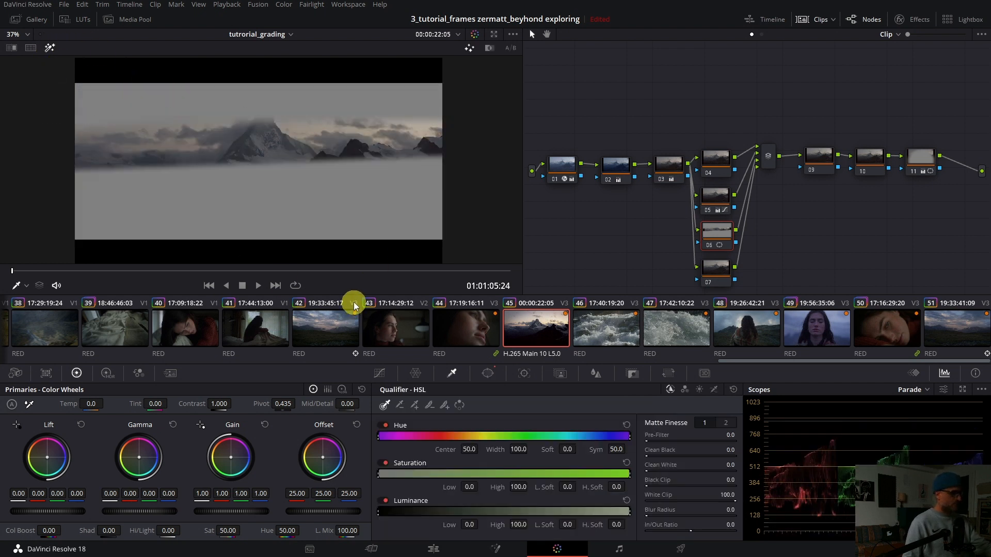
key(shift+grave)
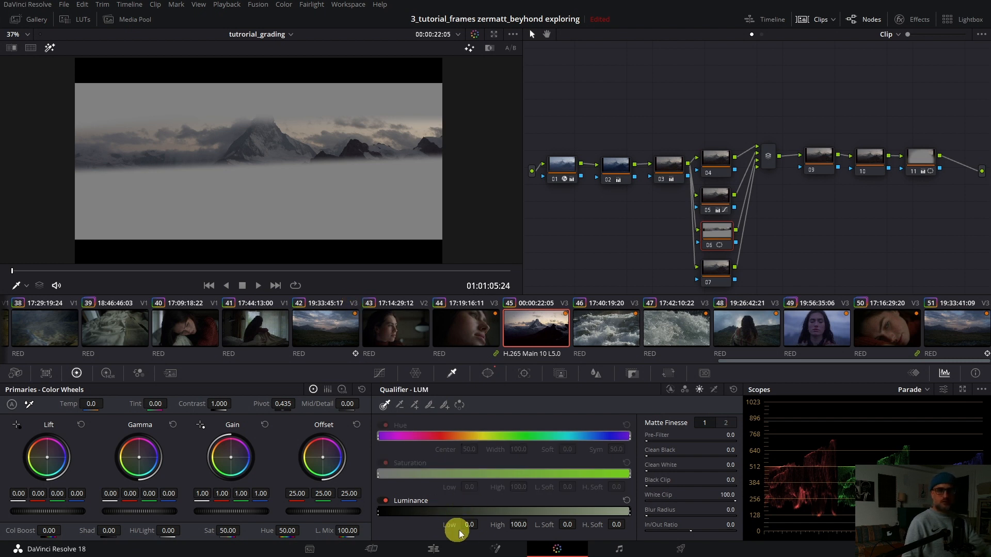
scroll(466, 511, up, 5)
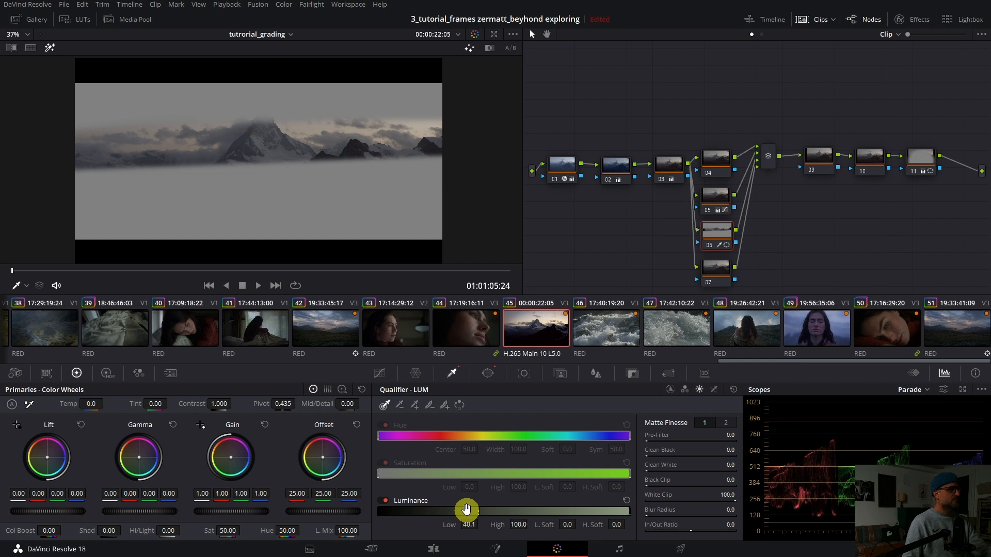
scroll(466, 509, up, 3)
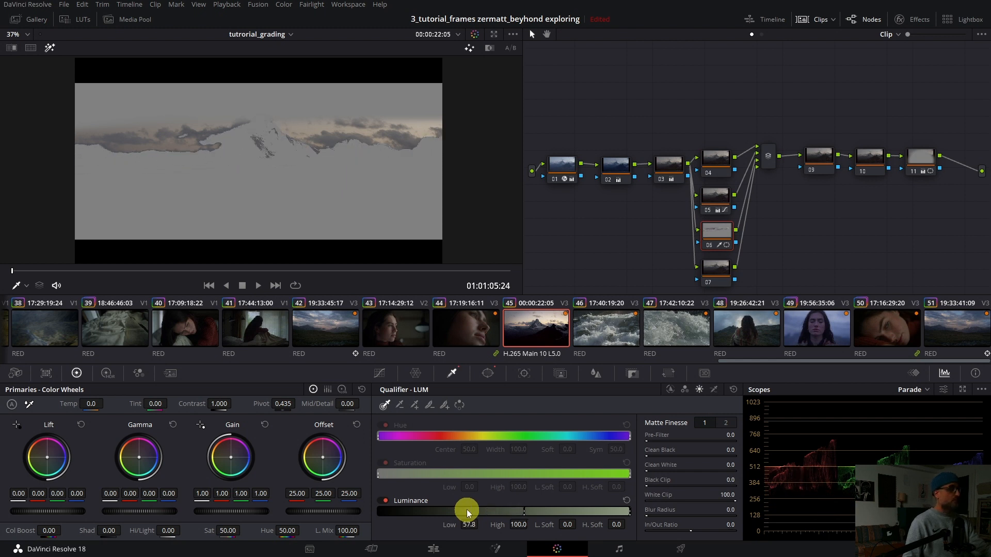
scroll(466, 509, up, 1)
scroll(466, 509, up, 1)
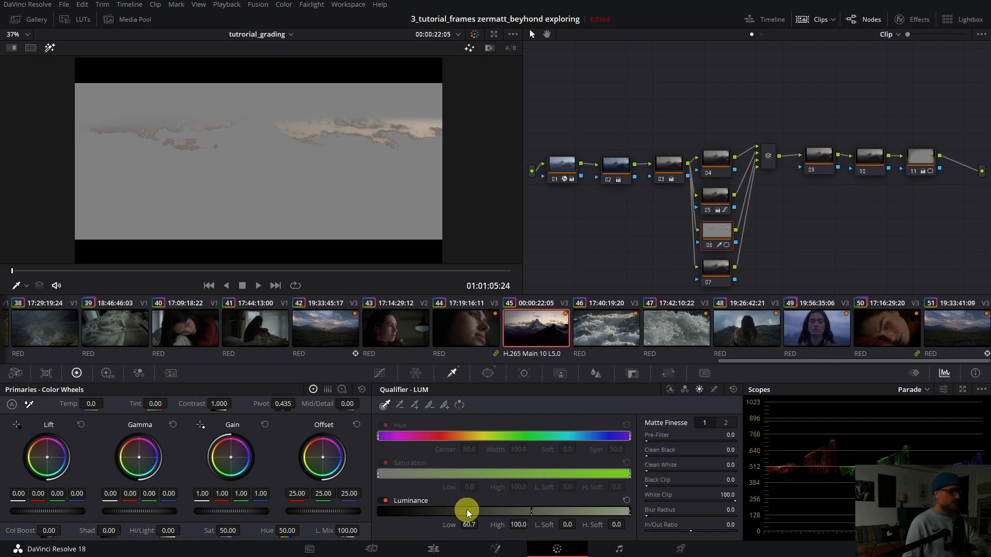
Smooth the luminance key by setting low to 61.3, low softness to 7.3 and blur radius to 2.9.
scroll(609, 488, up, 3)
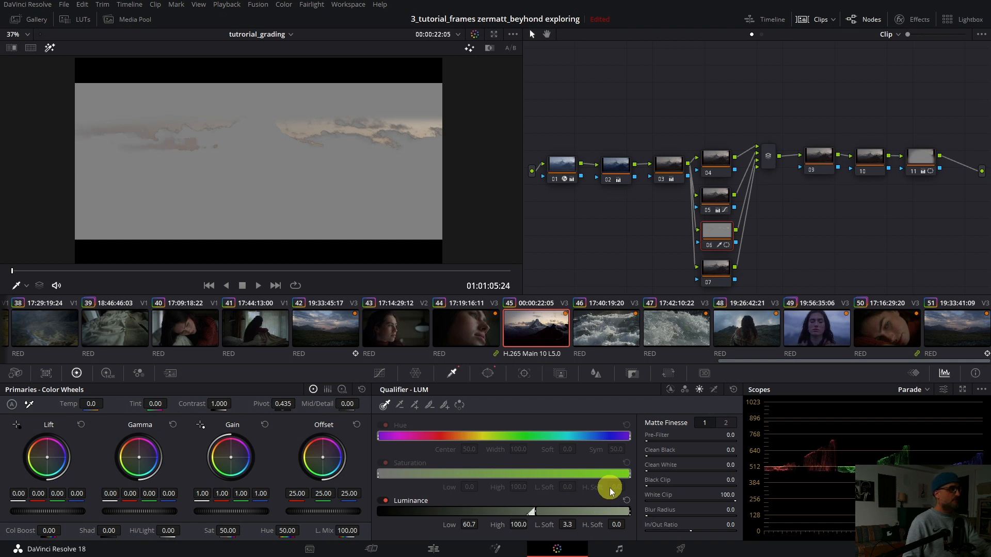
scroll(609, 488, up, 2)
scroll(609, 488, up, 2)
scroll(609, 488, up, 2)
scroll(609, 487, up, 1)
scroll(653, 517, up, 1)
scroll(662, 515, up, 5)
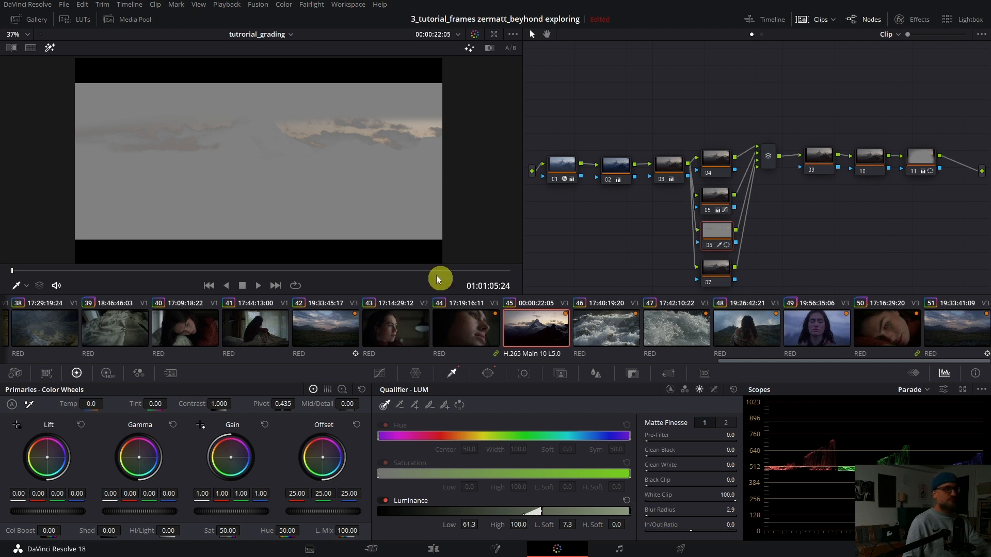
Set node 06's gain to 0.91 and saturation to 55.58, and stretch its window, with outside softness 3.39, past both frame sides.
click(52, 47)
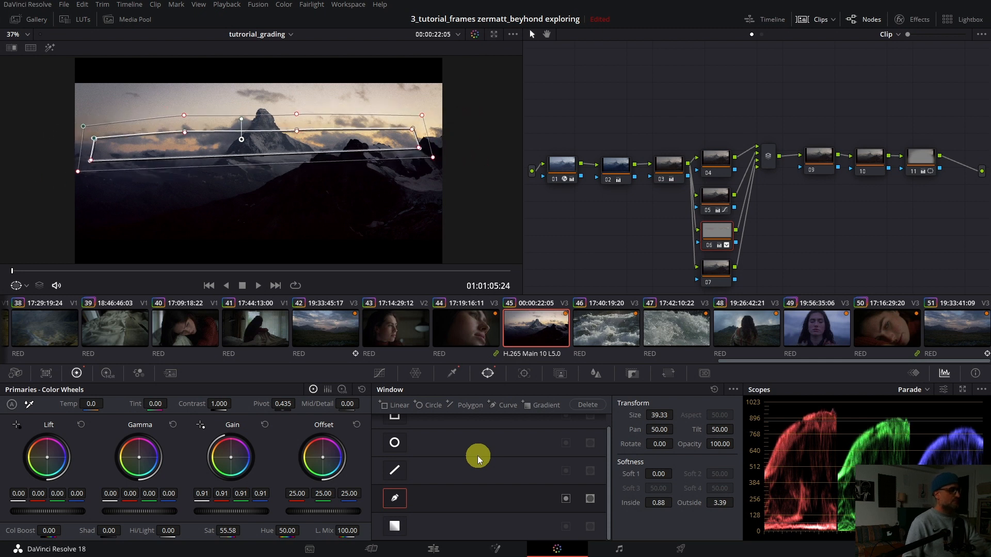
drag(419, 135, 449, 150)
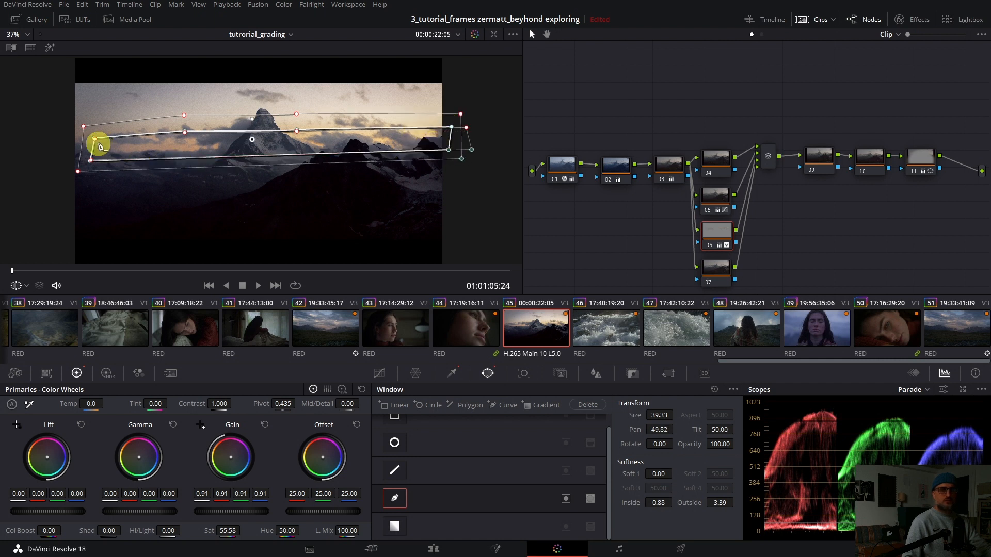
drag(95, 141, 62, 162)
click(27, 286)
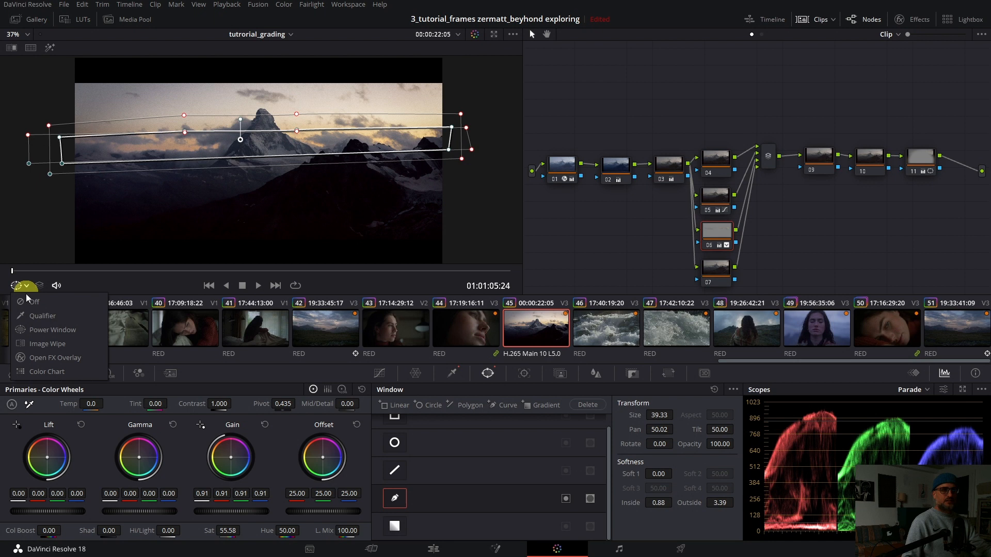
click(31, 301)
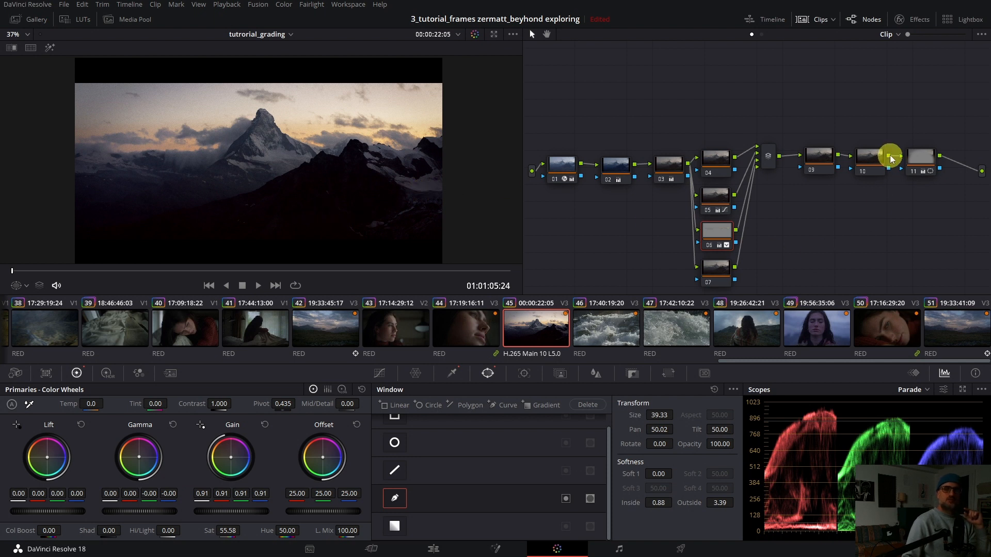
Strengthen the vignette on node 11 by setting gain to 0.76, return to node 06 and review the shot full screen.
click(918, 159)
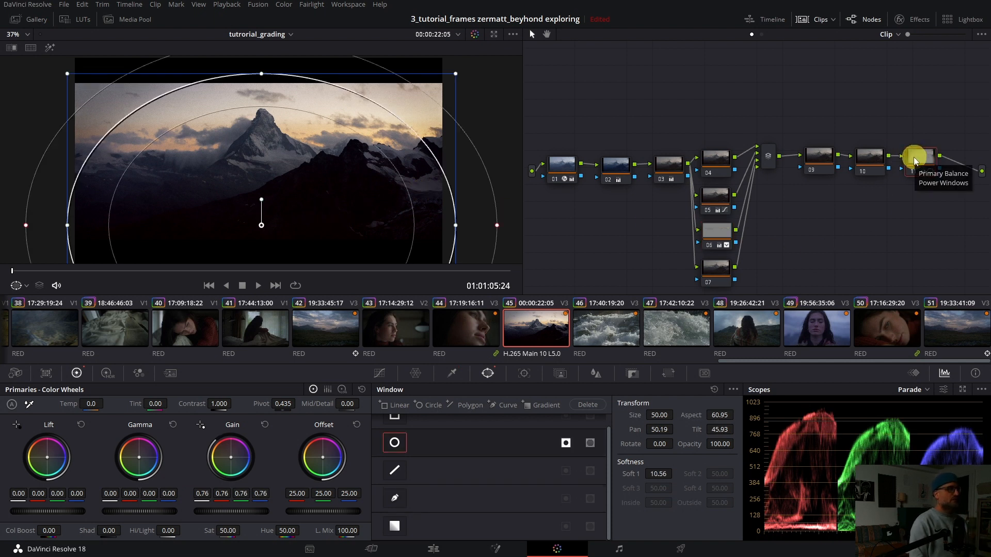
click(17, 284)
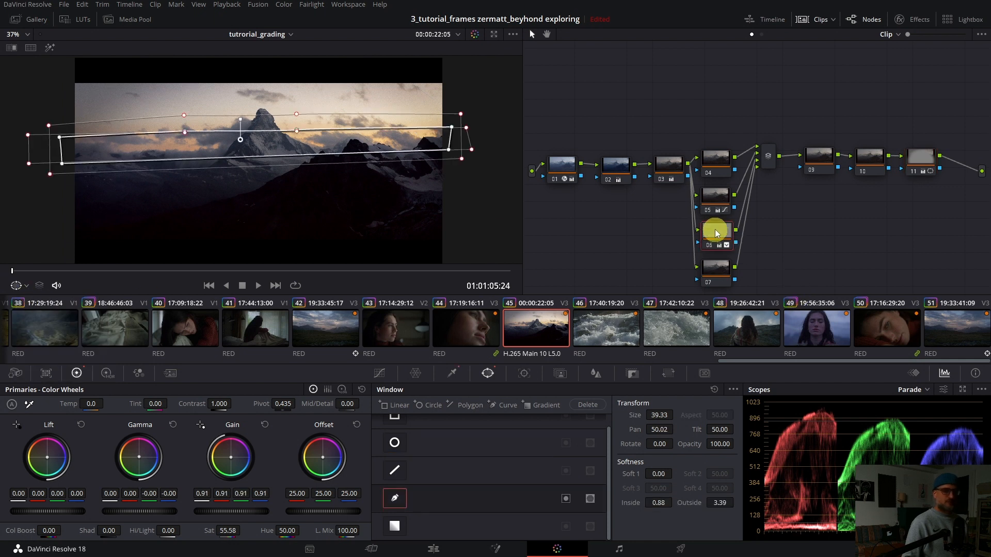
key(ctrl+f)
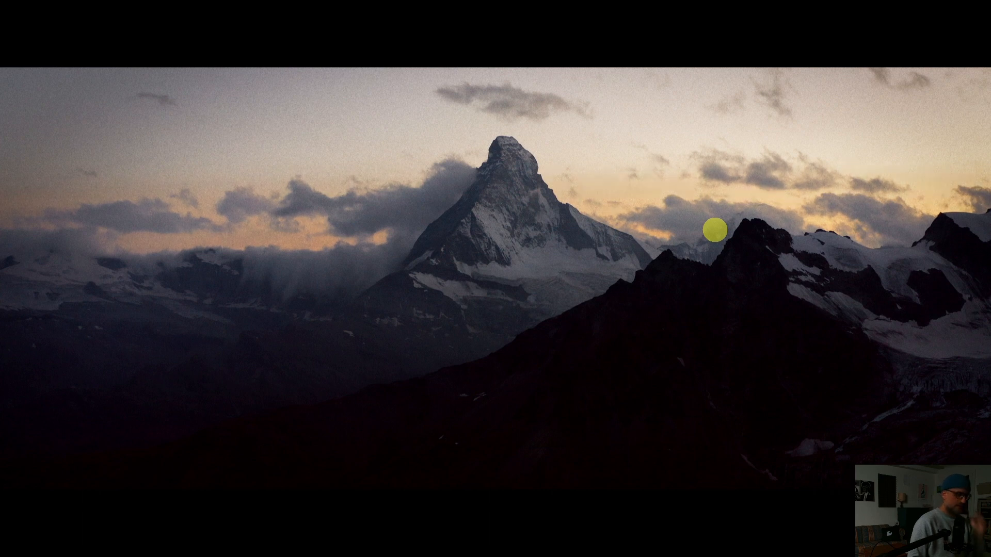
Review the mountain shot full screen, hide the window outline, and compare the image with node 02 disabled and enabled.
key(ctrl+slash)
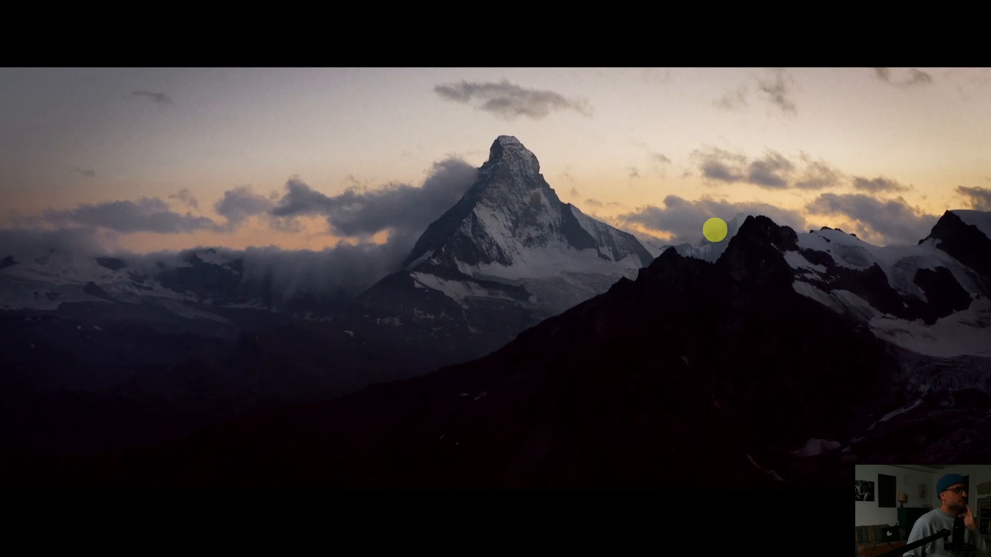
key(Escape)
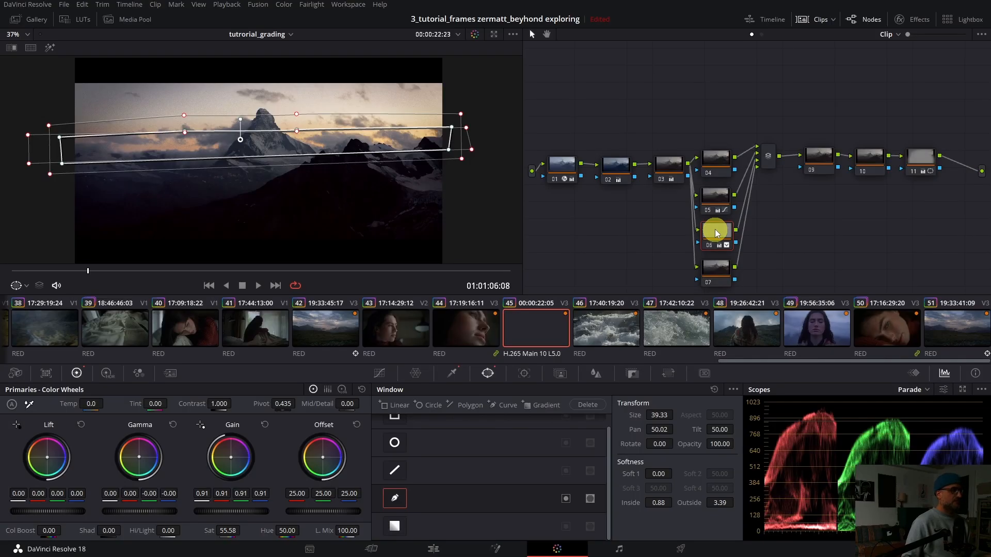
click(17, 285)
click(79, 301)
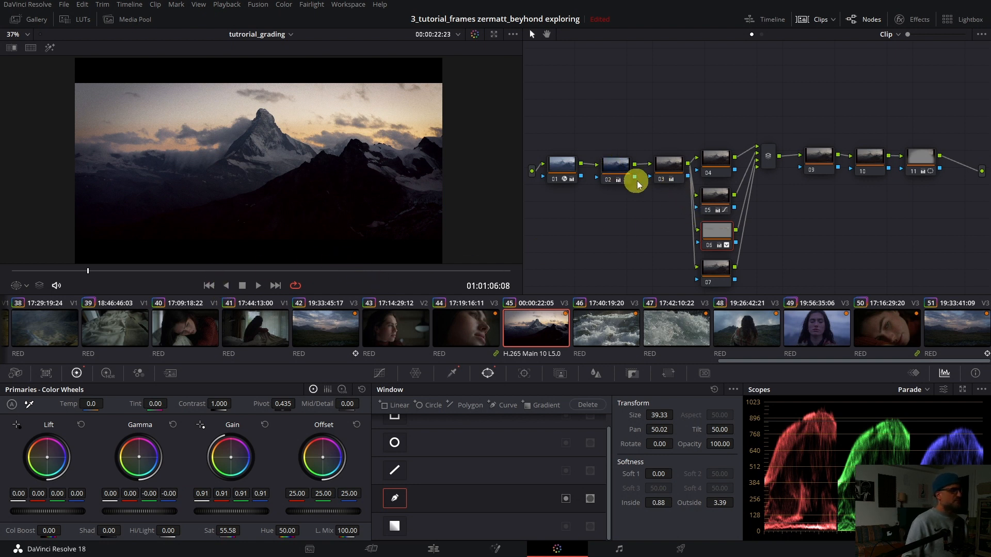
click(614, 170)
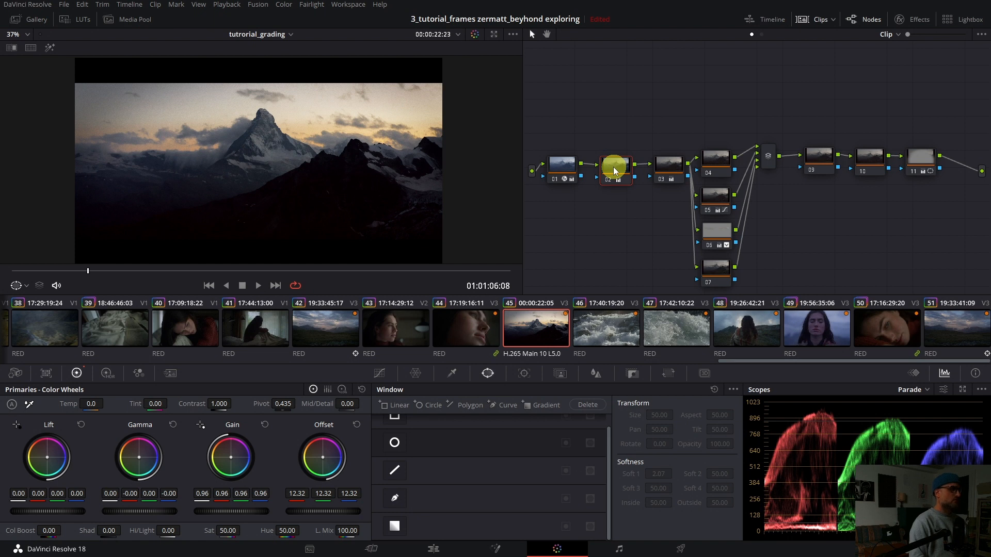
key(ctrl+d)
key(ctrl+d)
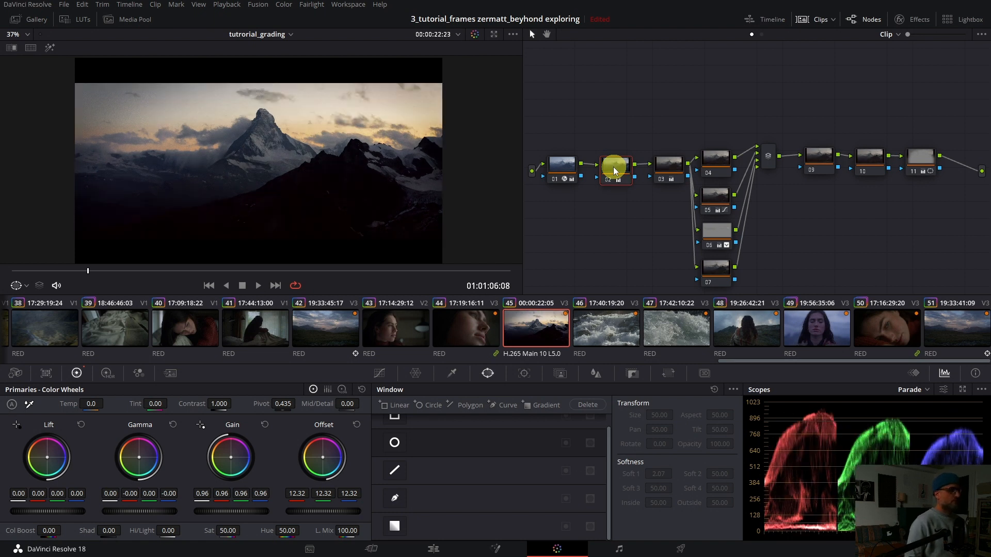
Play river clip 46, set node 01's offset to 17.52, and compare the shot full screen with and without the adjustment.
scroll(616, 220, down, 4)
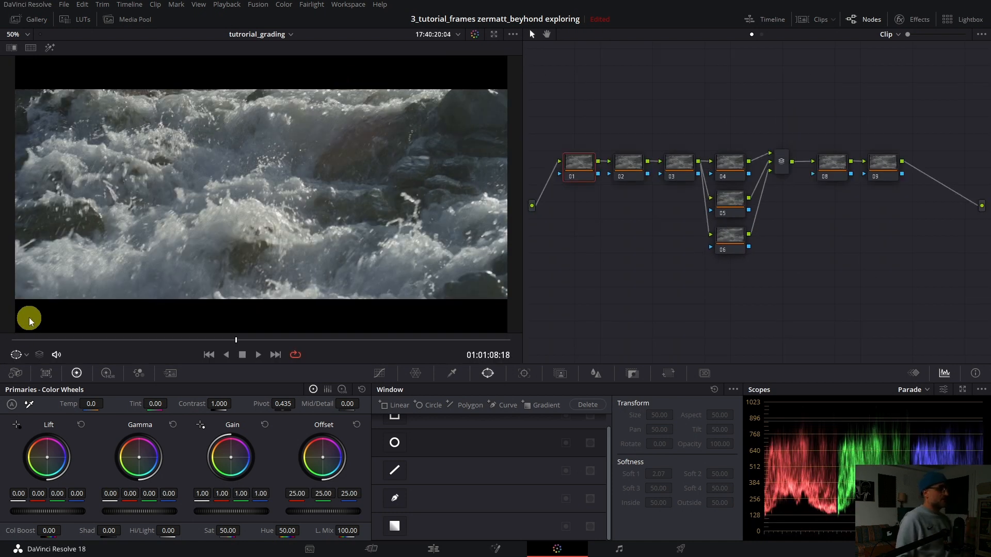
key(space)
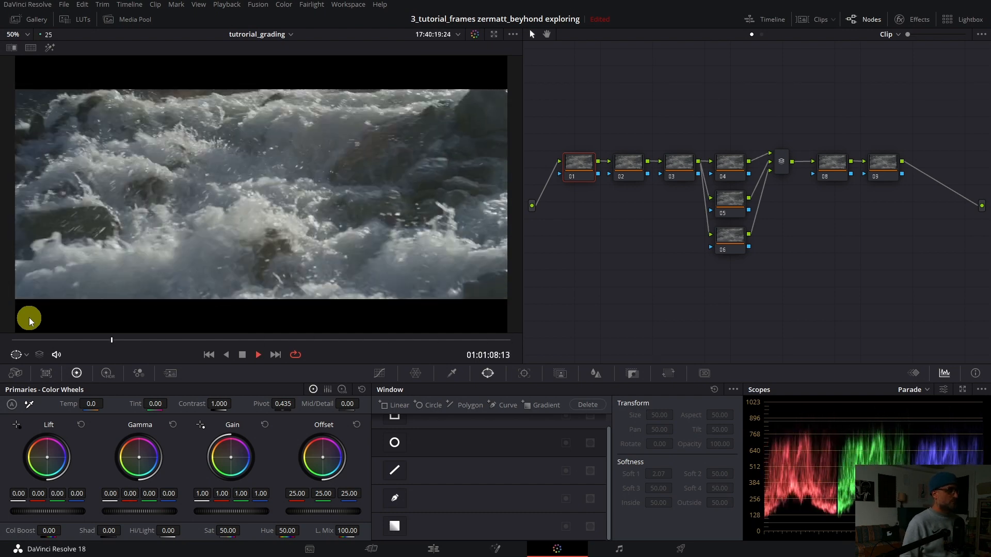
click(577, 162)
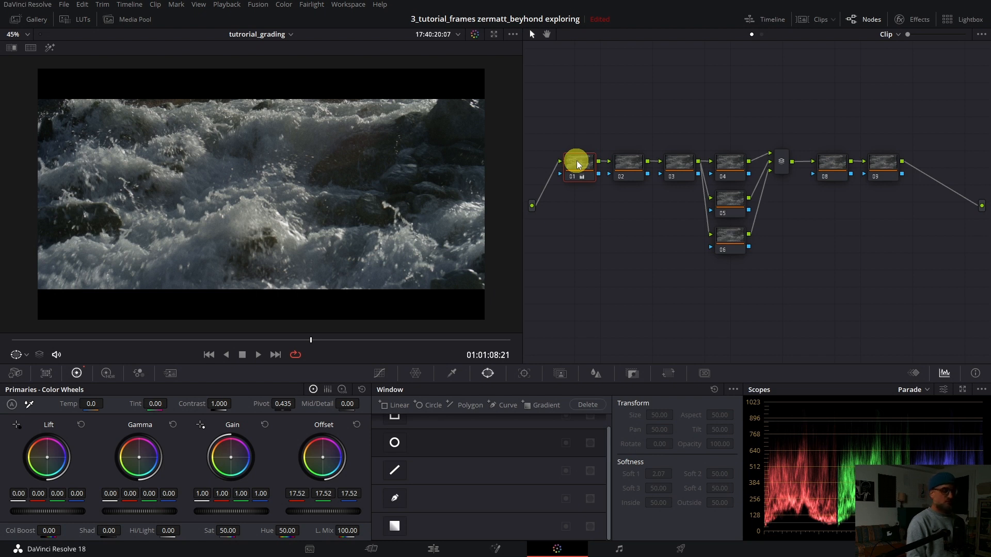
key(ctrl+f)
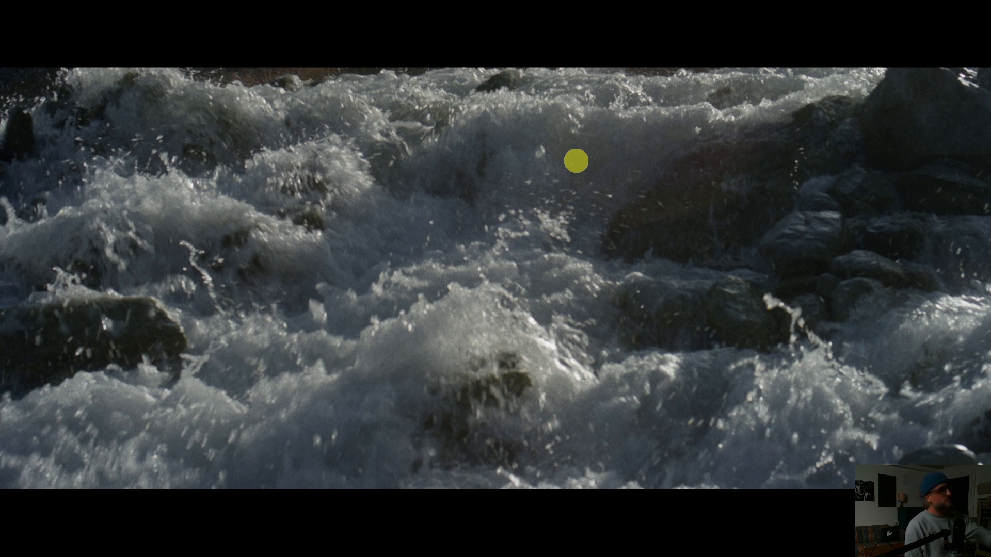
key(shift+d)
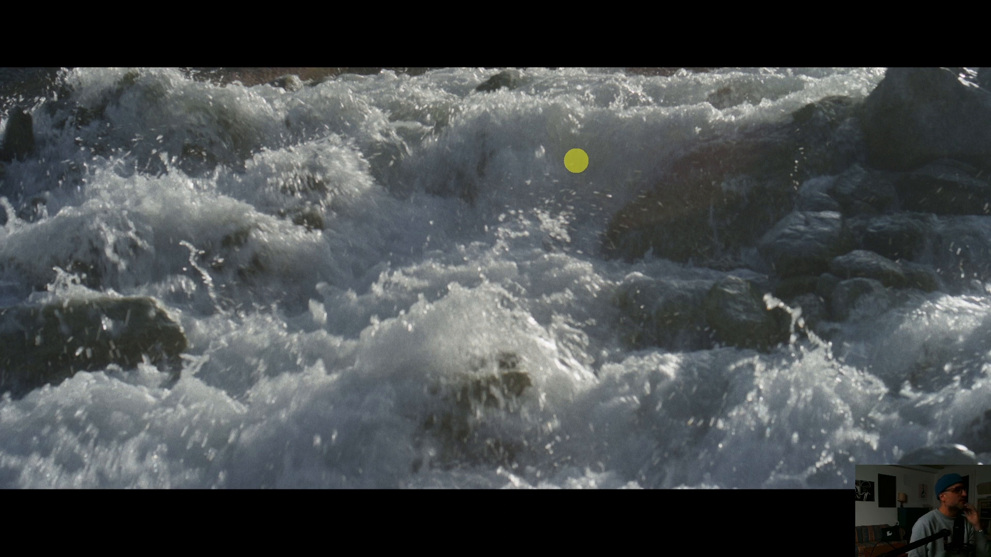
key(shift+d)
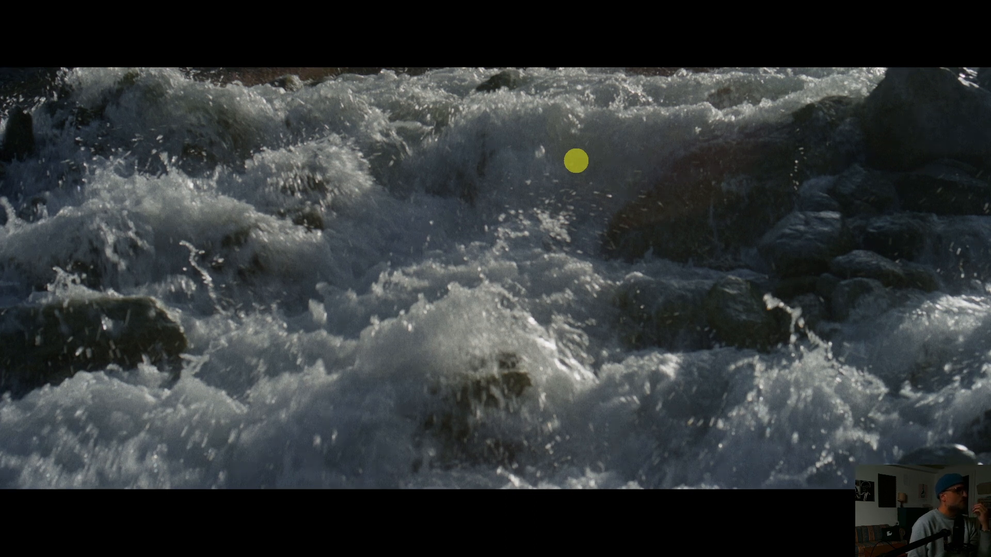
key(Escape)
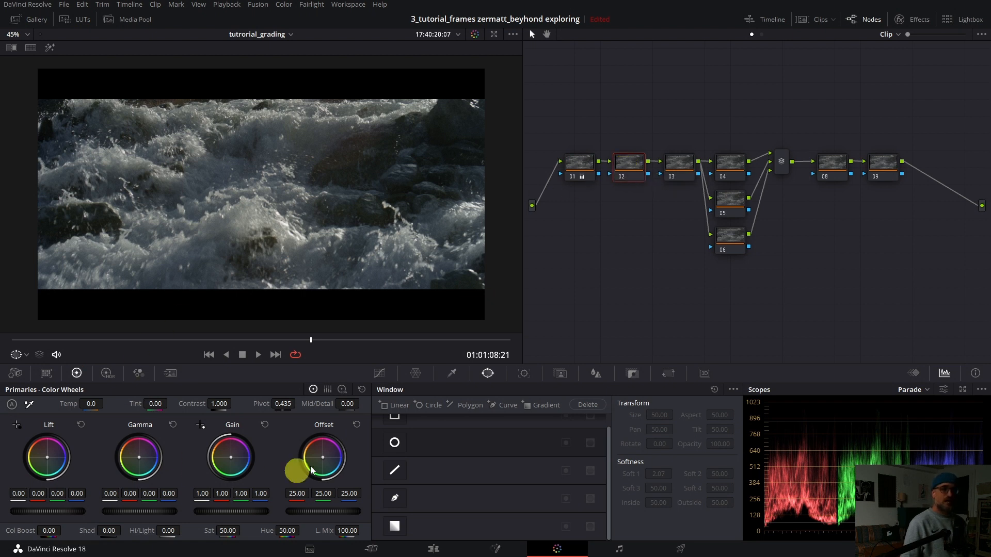
On node 02, use log wheels with shadow -0.04, low range 0.271, highlights 0.21 and high range about 0.3.
click(342, 389)
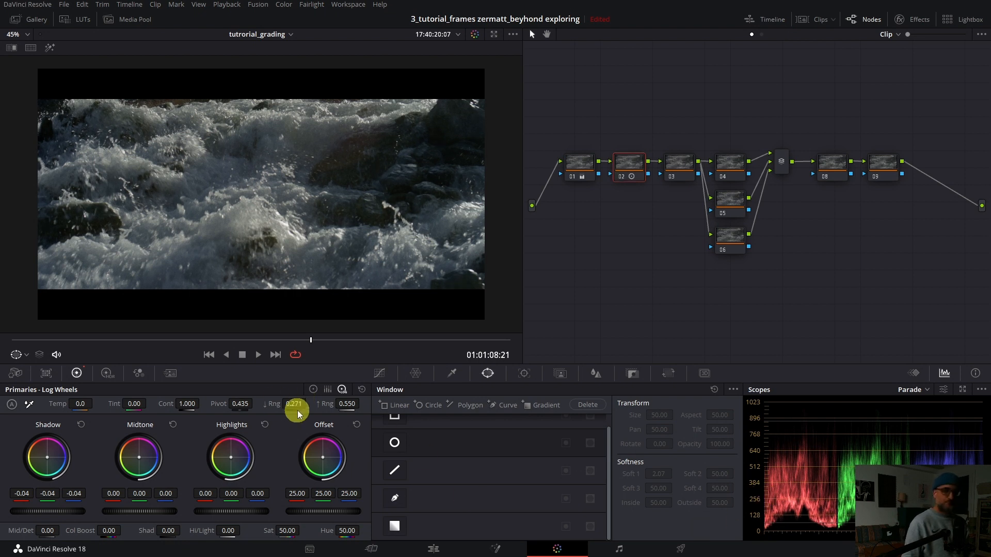
drag(350, 407, 325, 408)
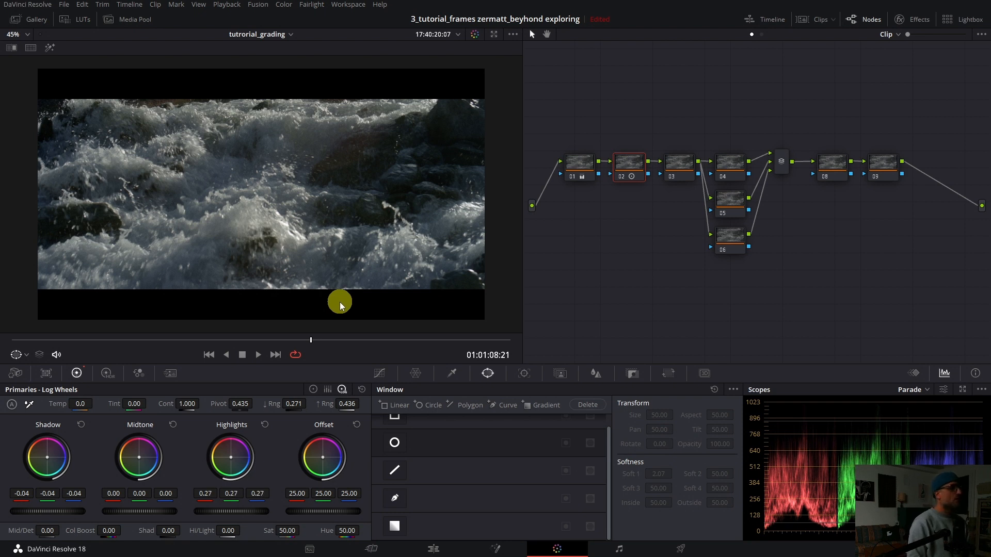
key(ctrl+z)
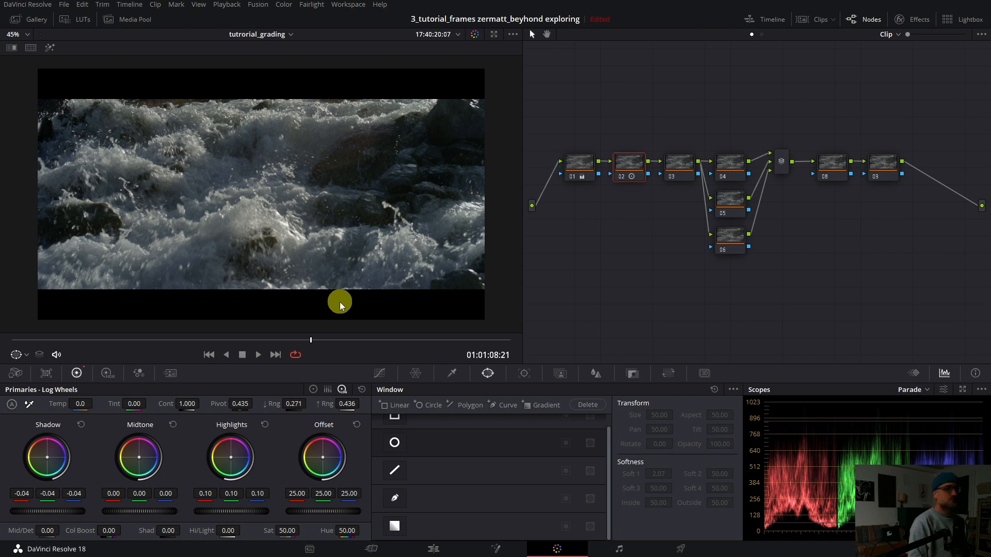
drag(347, 405, 332, 404)
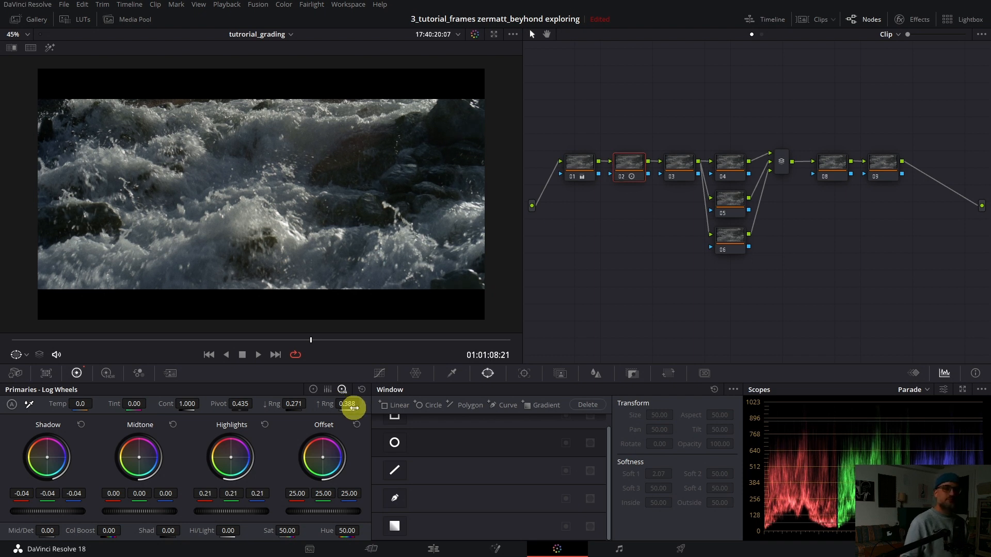
mouse_move(352, 409)
mouse_down()
mouse_move(326, 405)
mouse_move(352, 402)
mouse_move(338, 409)
mouse_up()
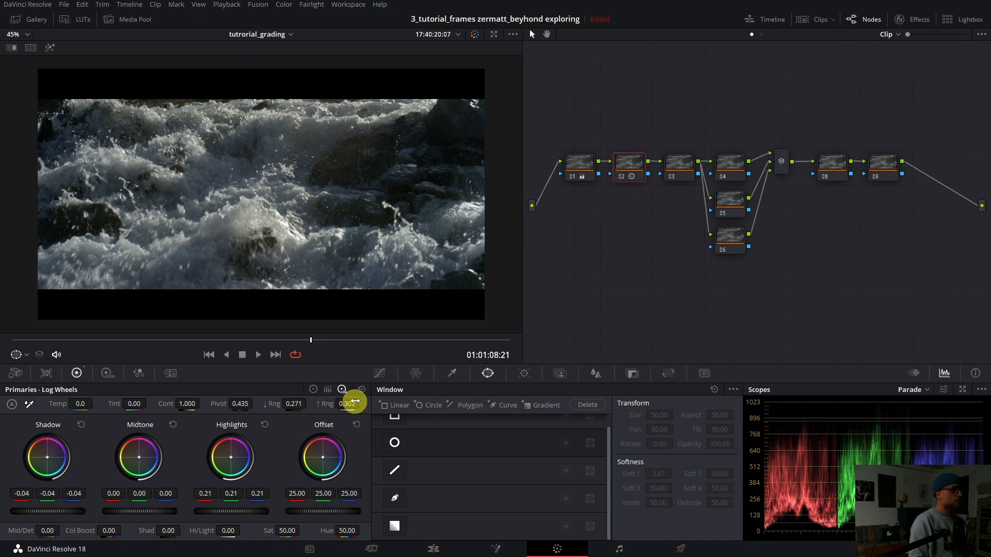
Compare the river shot full screen with node 02 disabled and enabled, and play the clip to check the contrast.
key(ctrl+f)
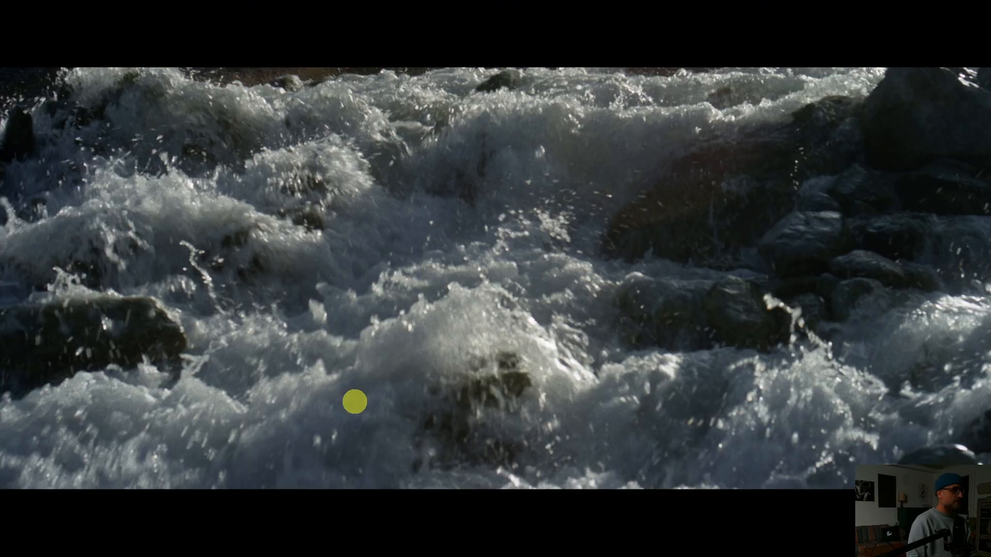
key(ctrl+d)
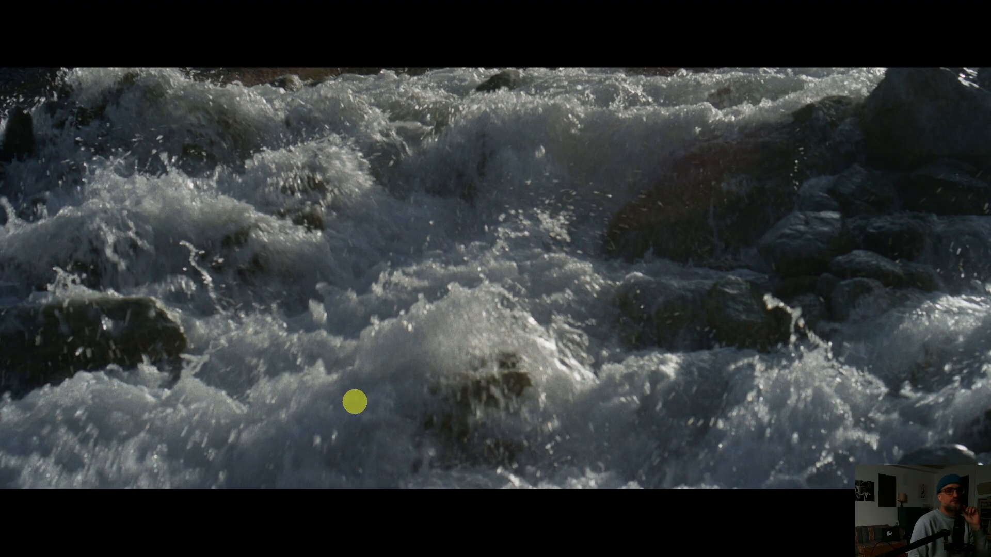
key(ctrl+d)
key(ctrl+d)
key(ctrl+d)
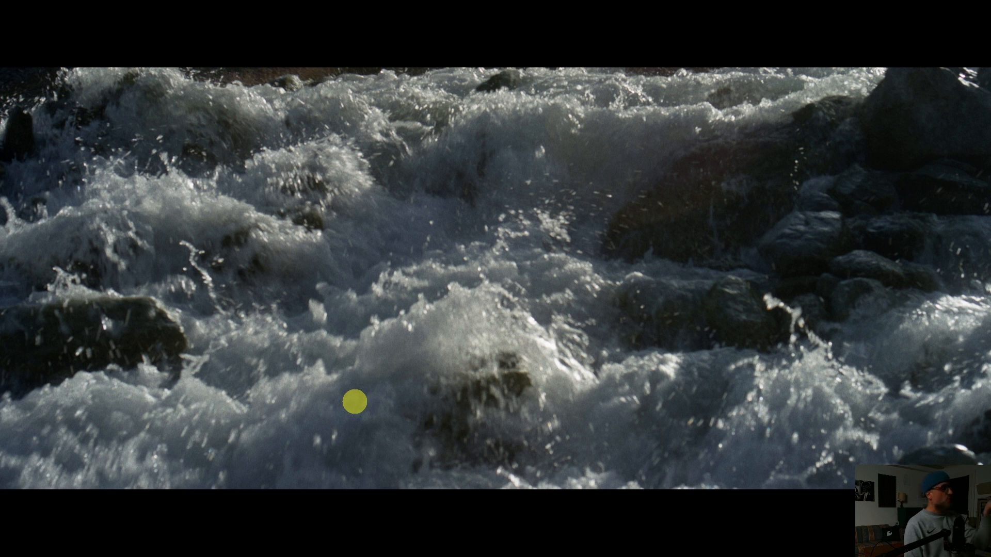
key(ctrl+d)
key(ctrl+d)
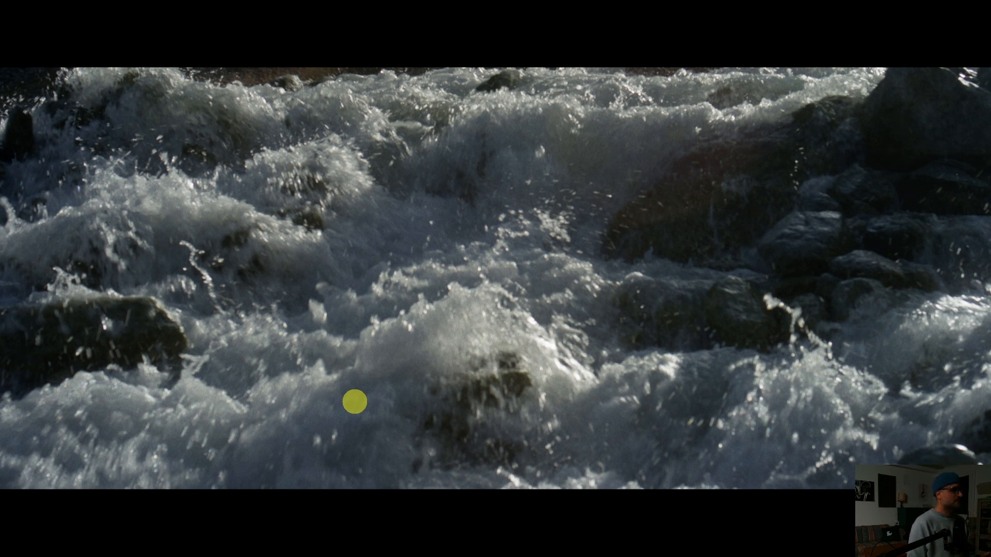
key(Escape)
key(space)
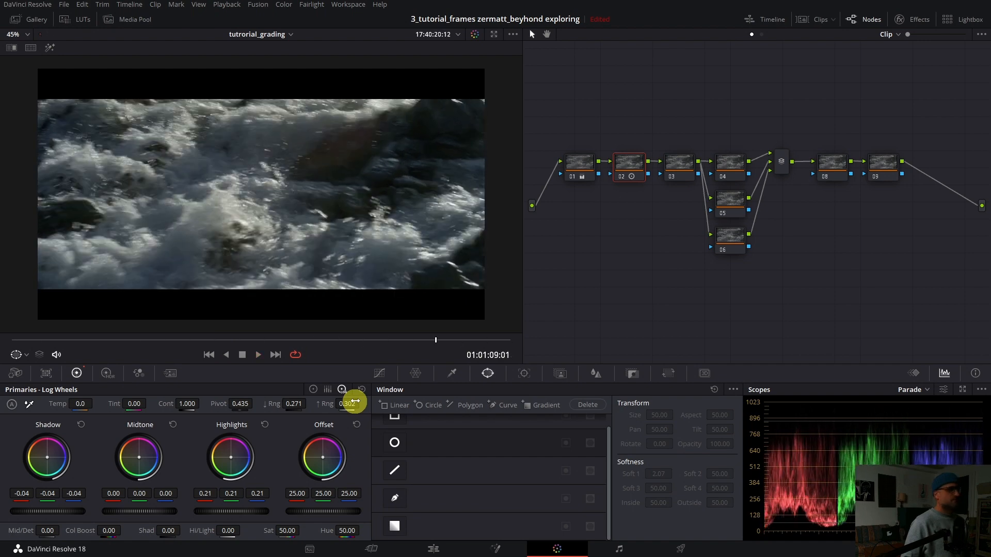
Select node 03, check the river shot's color on enlarged parade and vectorscope displays, switch to primary color wheels, and view it full screen.
click(679, 164)
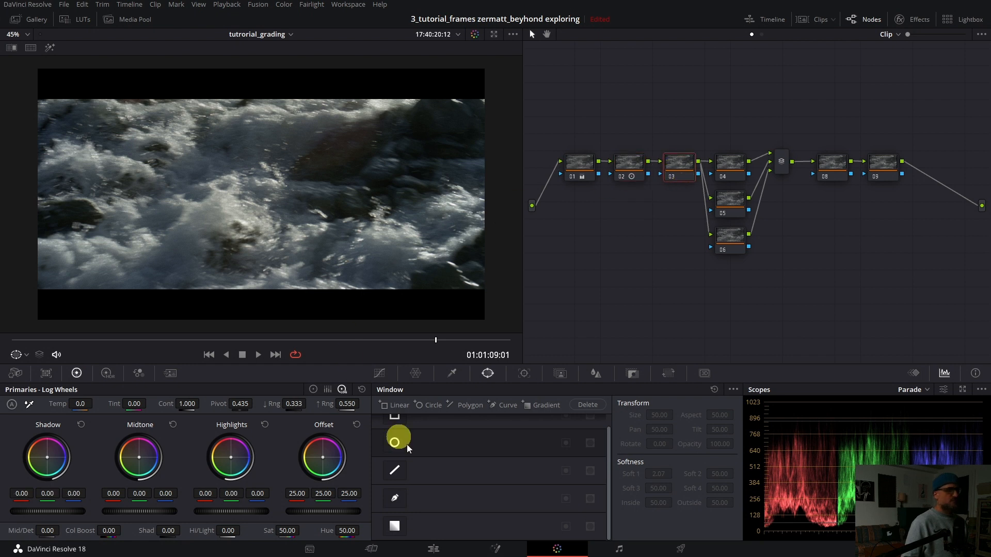
key(ctrl+shift+w)
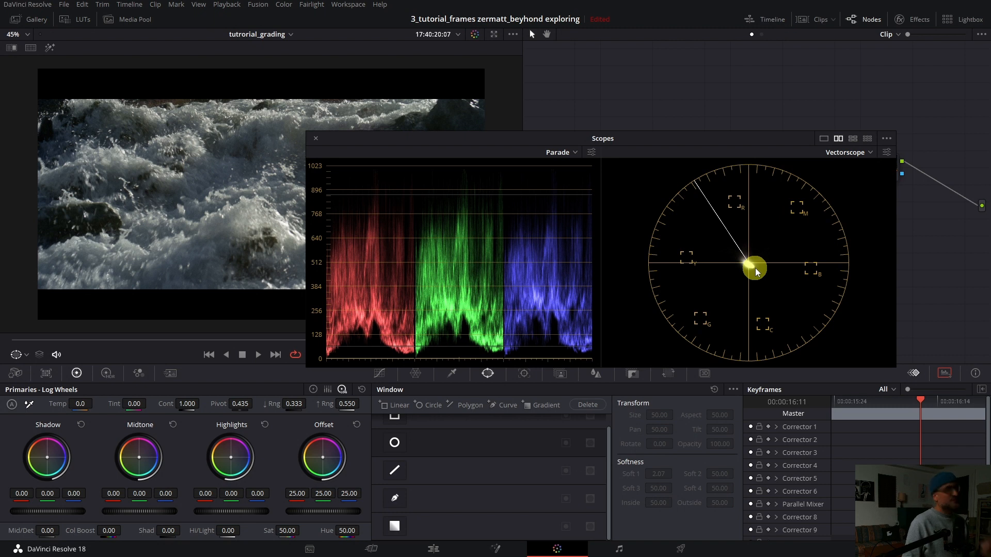
click(316, 140)
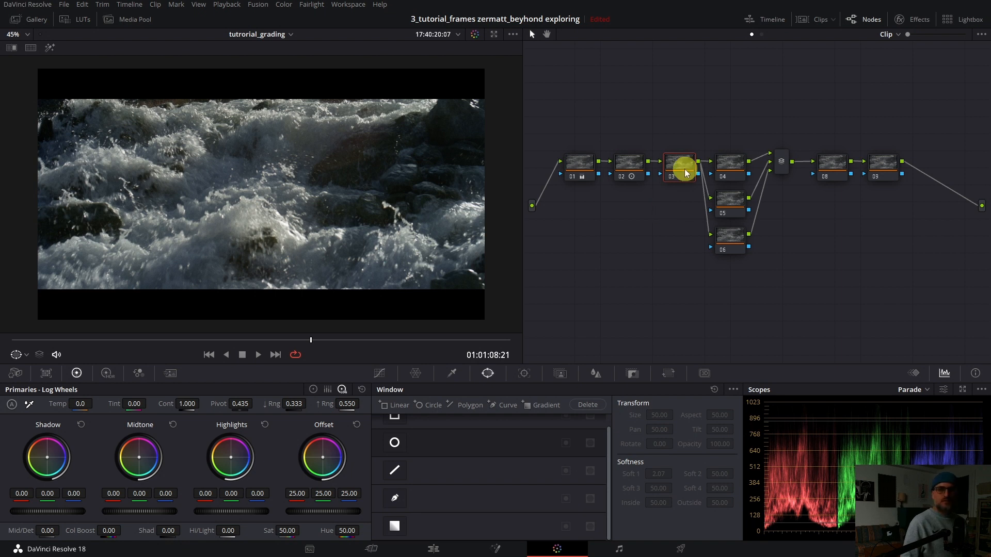
key(alt+z)
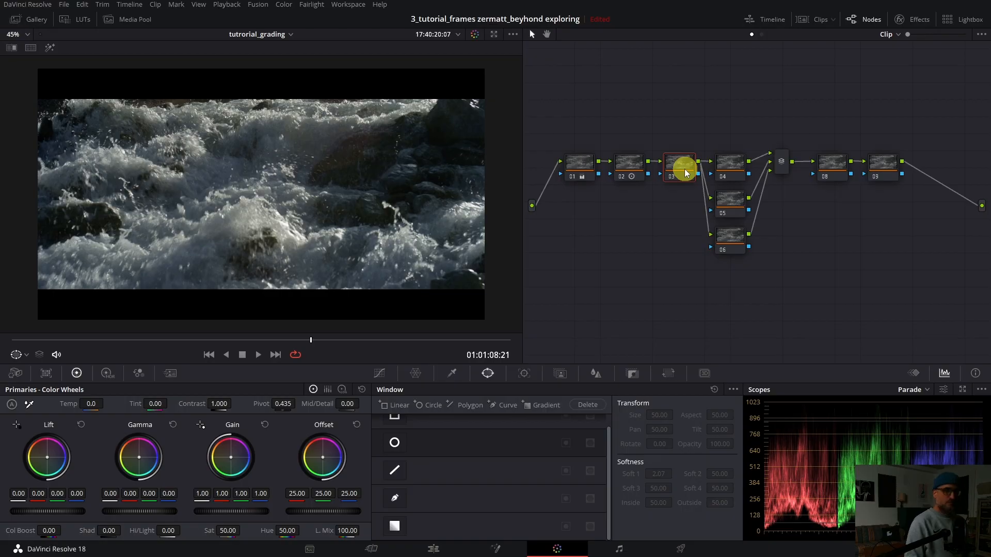
key(ctrl+f)
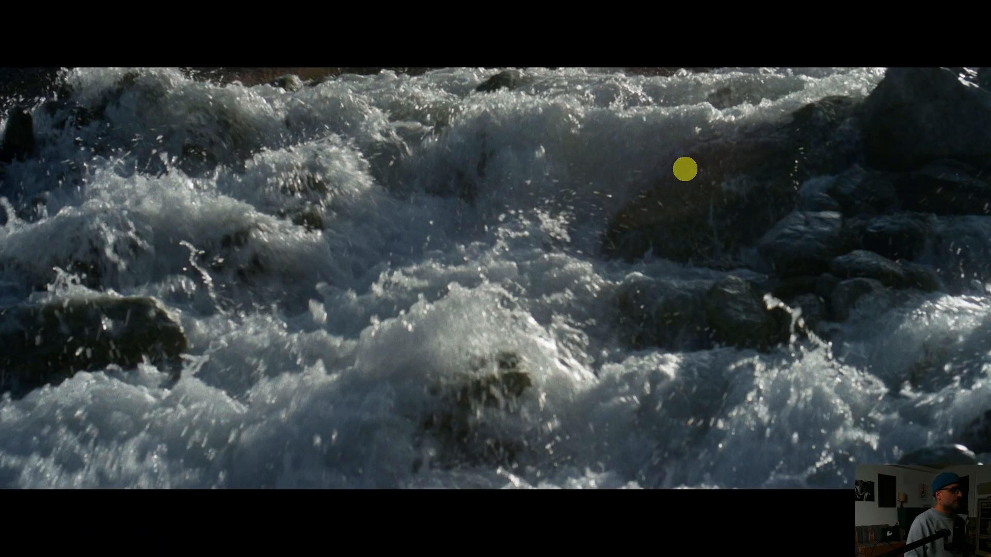
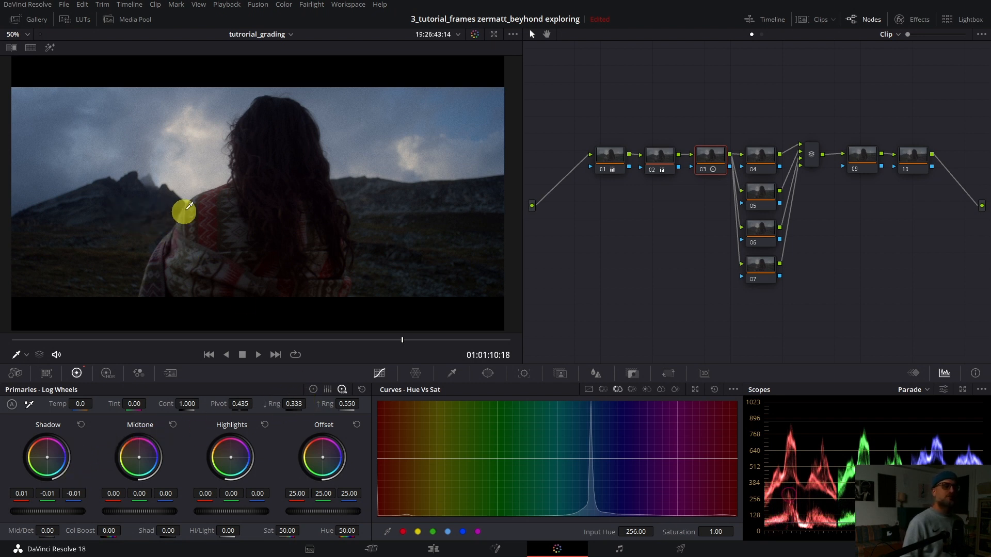
On node 03 of the clip of the woman seen from behind, set the log low range to 0.267 and review full screen.
drag(299, 405, 284, 407)
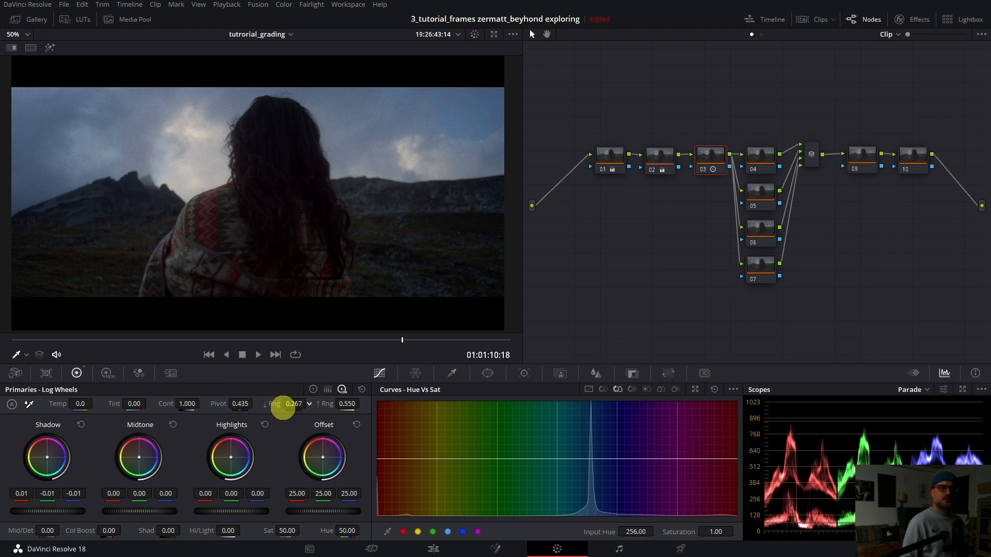
key(ctrl+f)
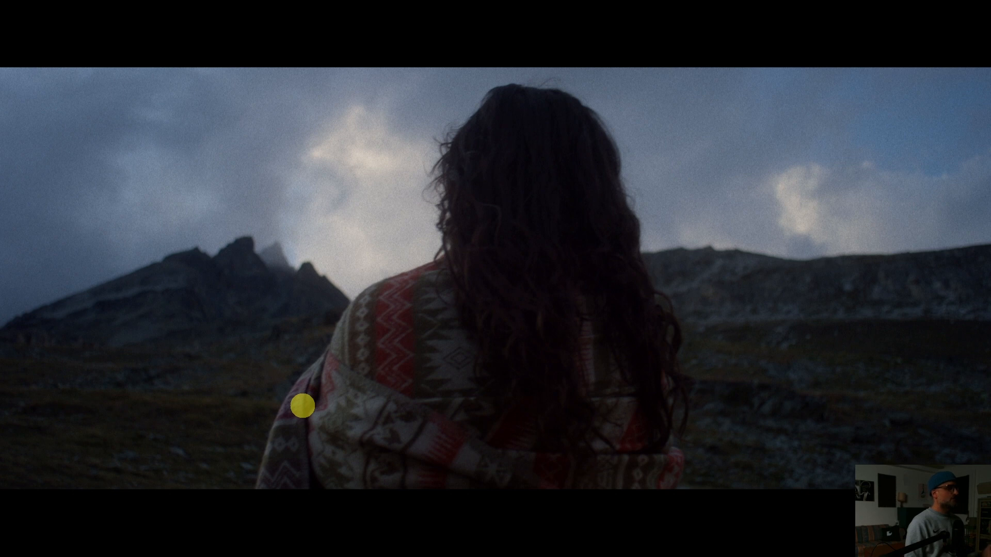
key(ctrl+f)
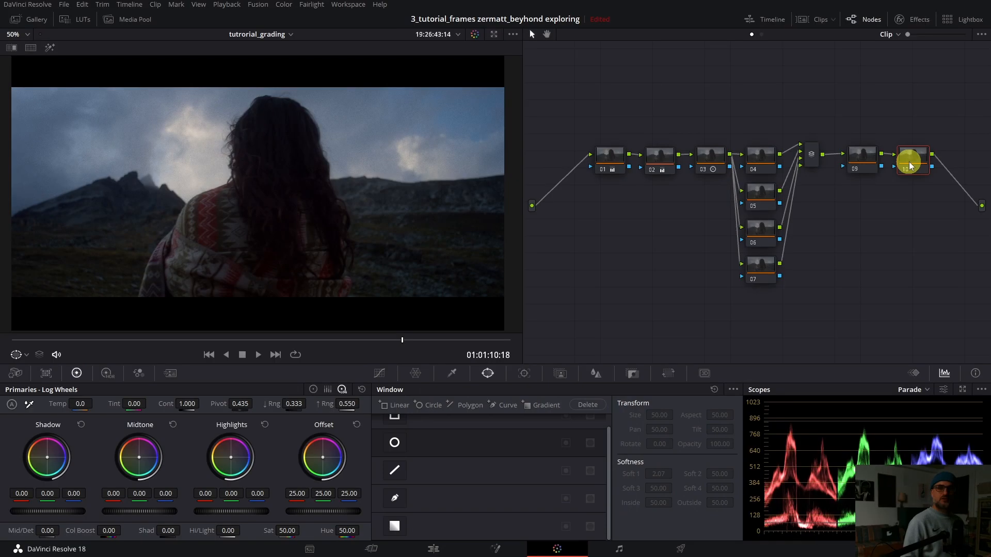
Add a large circular window around the woman on node 10, with aspect 53.66, pan 49.66, tilt 50.08 and softness 12.51.
click(395, 442)
scroll(237, 215, down, 3)
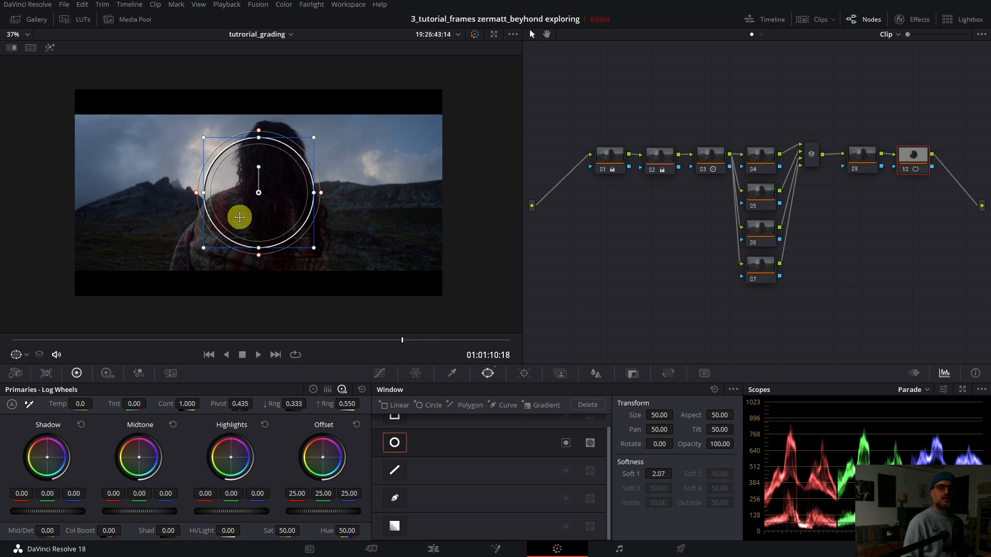
drag(220, 235, 148, 299)
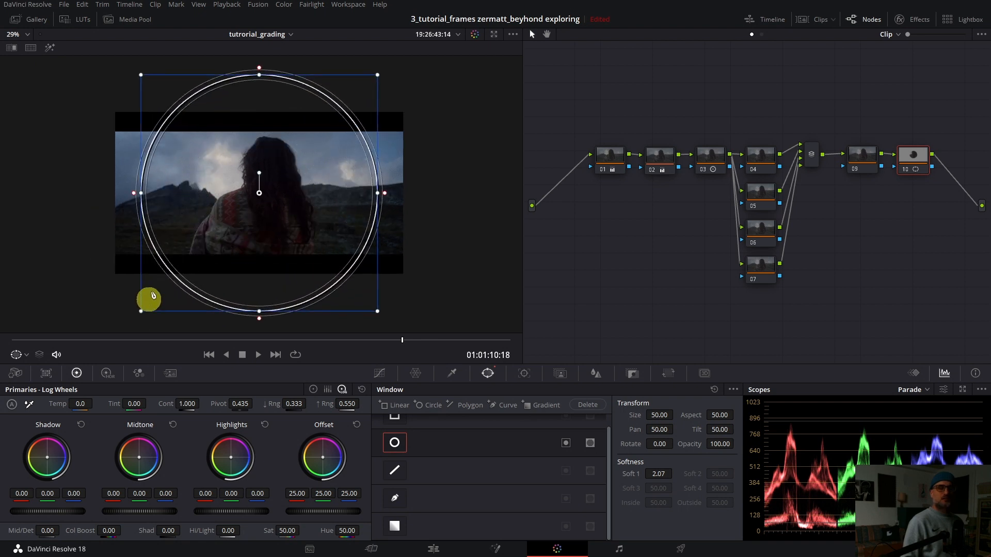
mouse_move(138, 195)
mouse_down()
mouse_move(111, 197)
mouse_move(132, 193)
mouse_up()
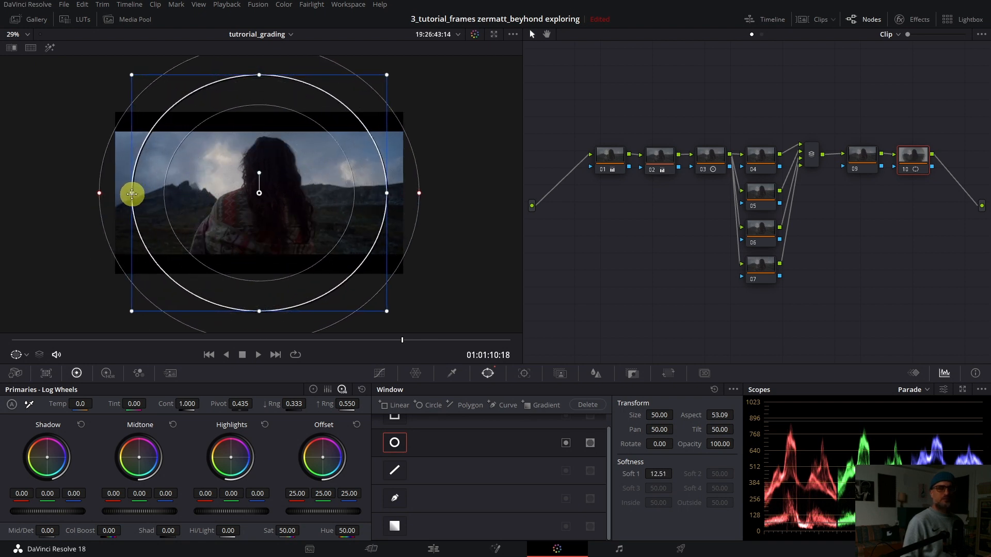
drag(203, 205, 201, 205)
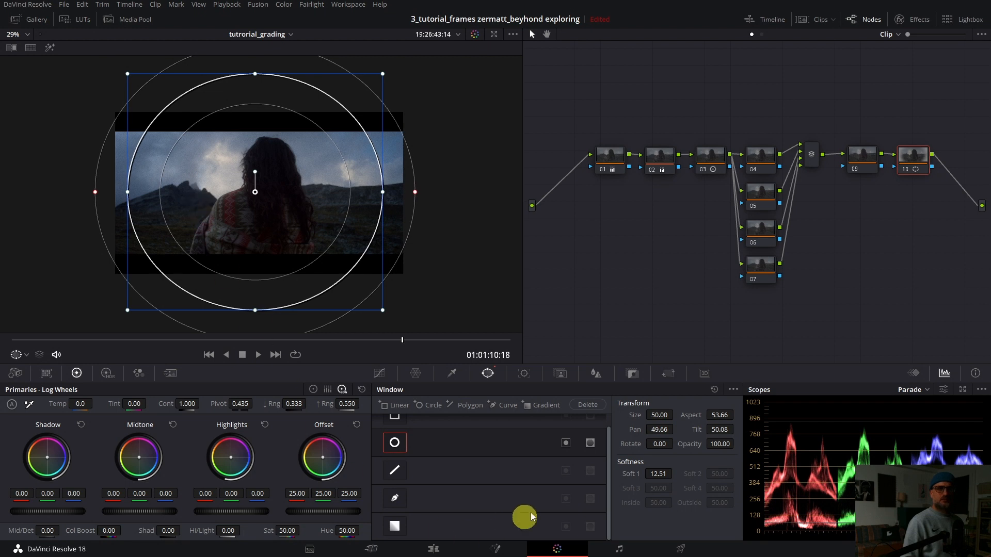
Invert the circular window on node 10 of the clip of the woman seen from behind and review it full screen.
click(565, 446)
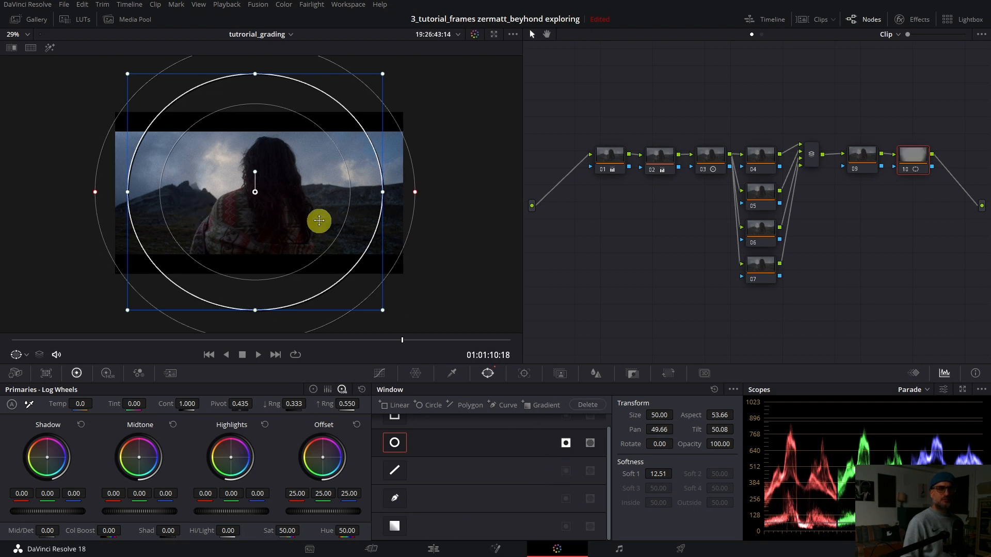
key(ctrl+f)
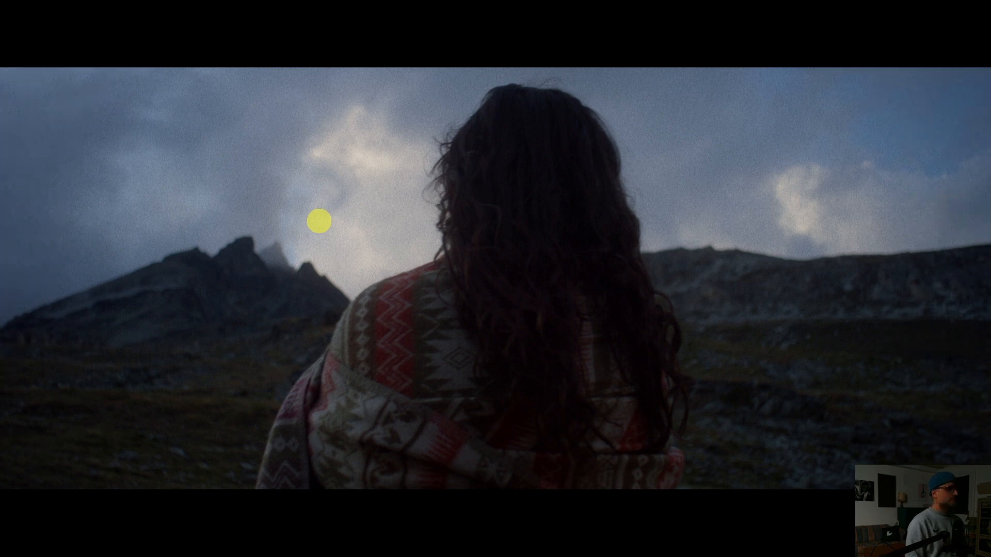
key(Escape)
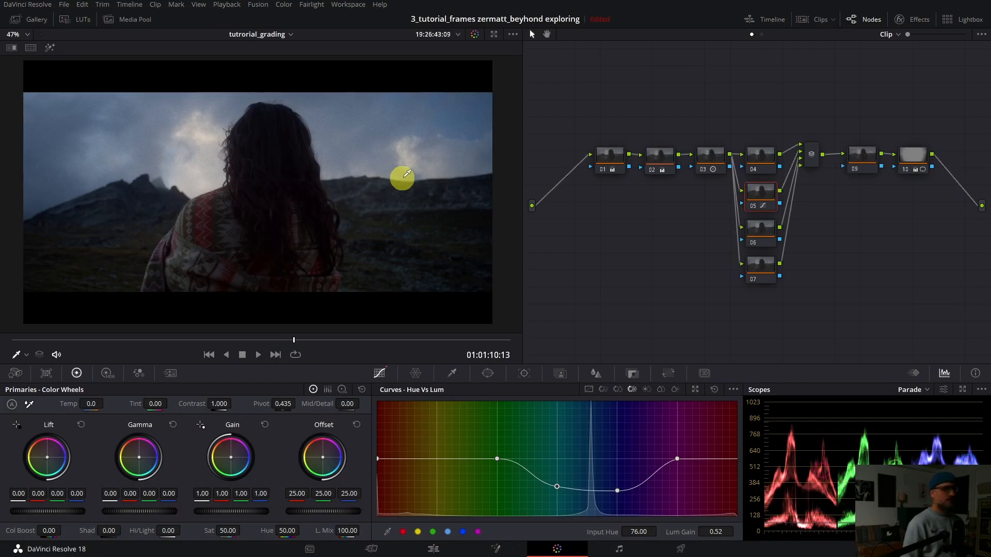
Check nodes 03 and 02 of the woman-from-behind clip and play on to the close-up of the woman with closed eyes.
click(709, 154)
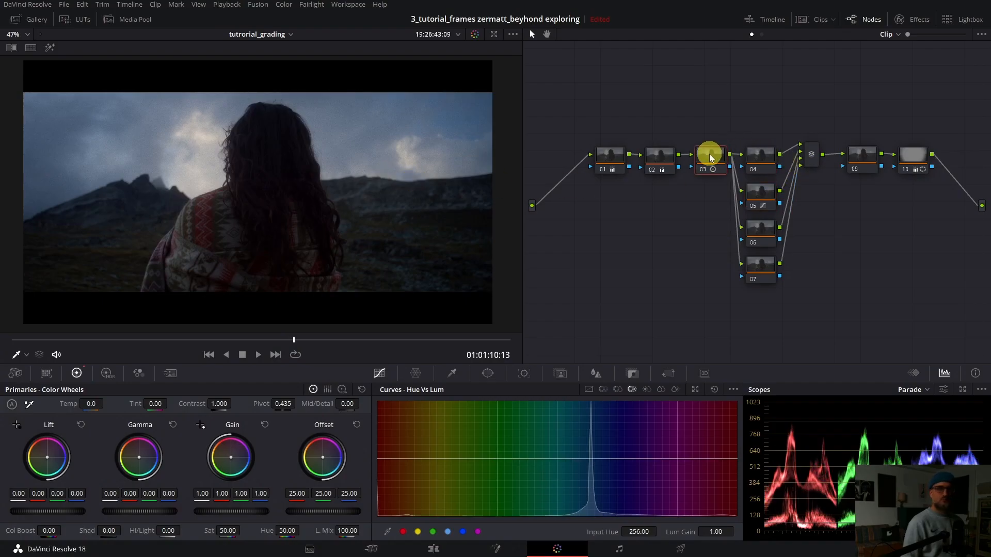
click(645, 163)
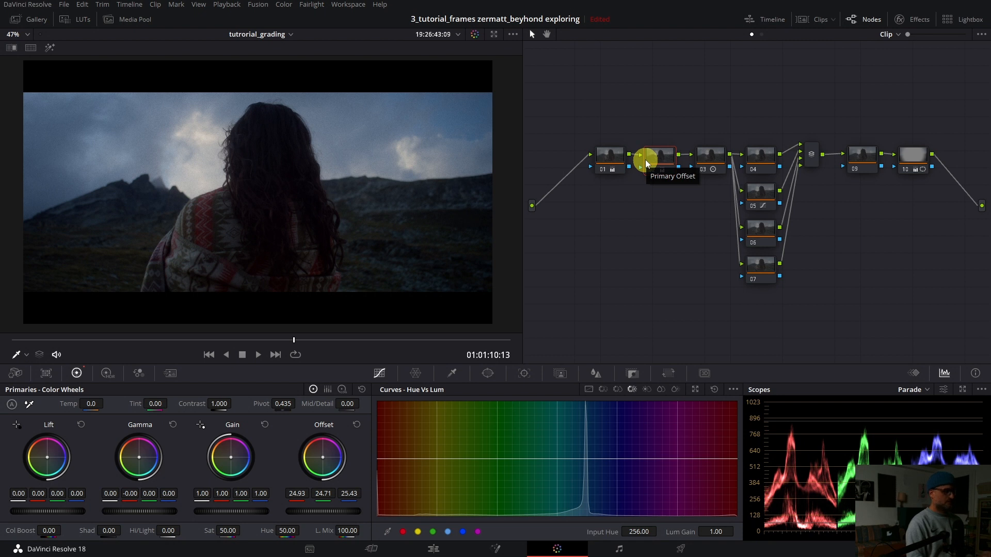
key(Up)
key(space)
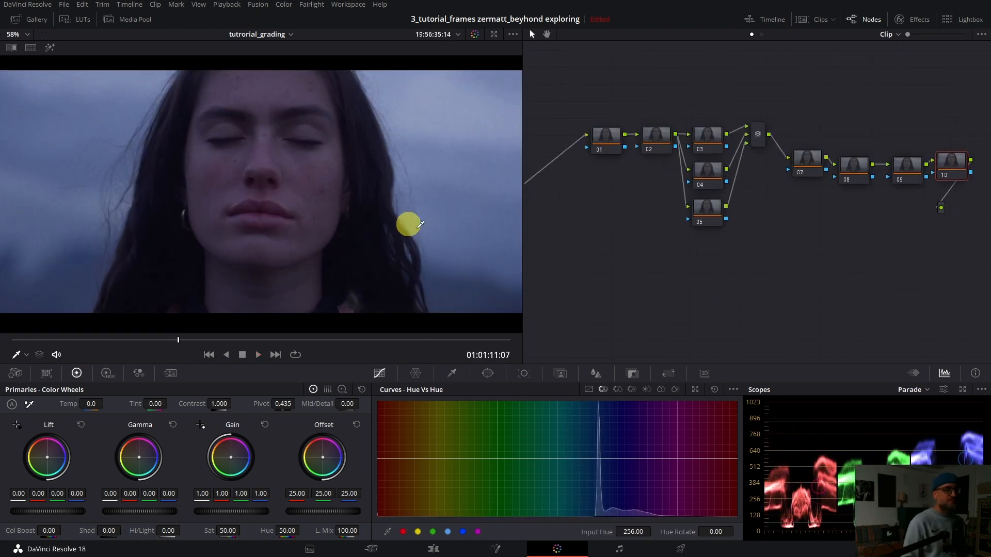
Examine the closed-eyes close-up's color balance on an enlarged parade and a single vectorscope display.
click(962, 390)
drag(525, 271, 401, 90)
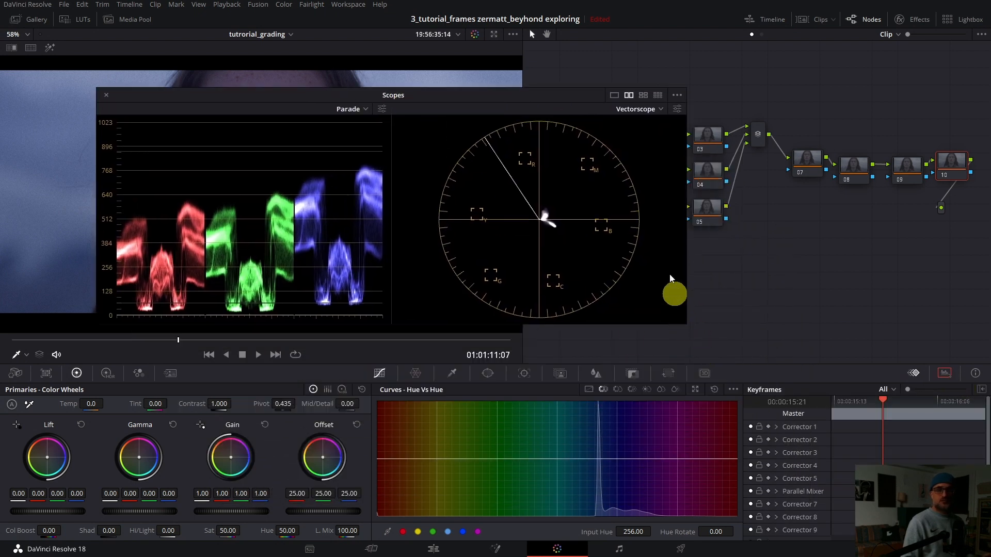
click(614, 96)
click(644, 109)
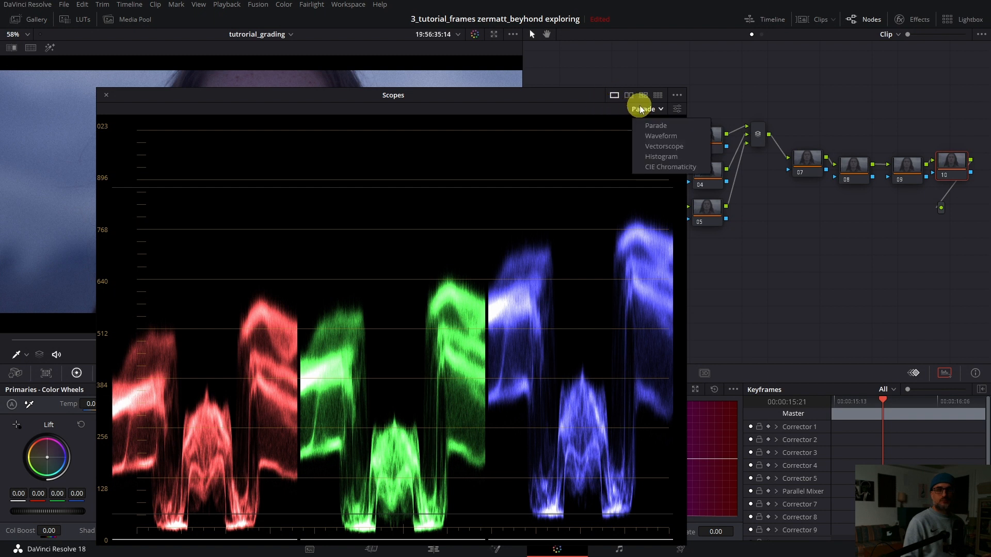
click(658, 147)
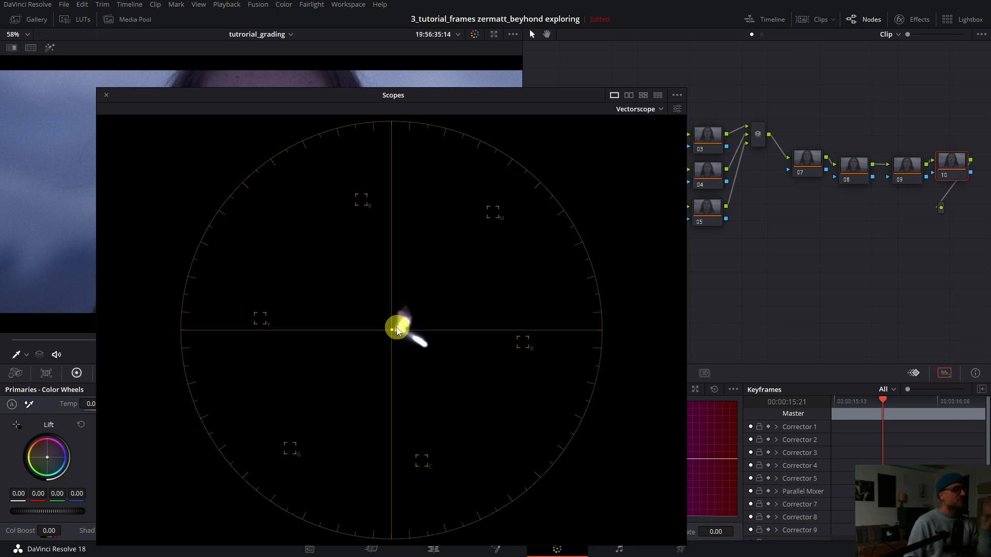
key(ctrl+shift+w)
On node 01 of the closed-eyes close-up, set the gain to 1.05, display the parade scope and review full screen.
click(613, 139)
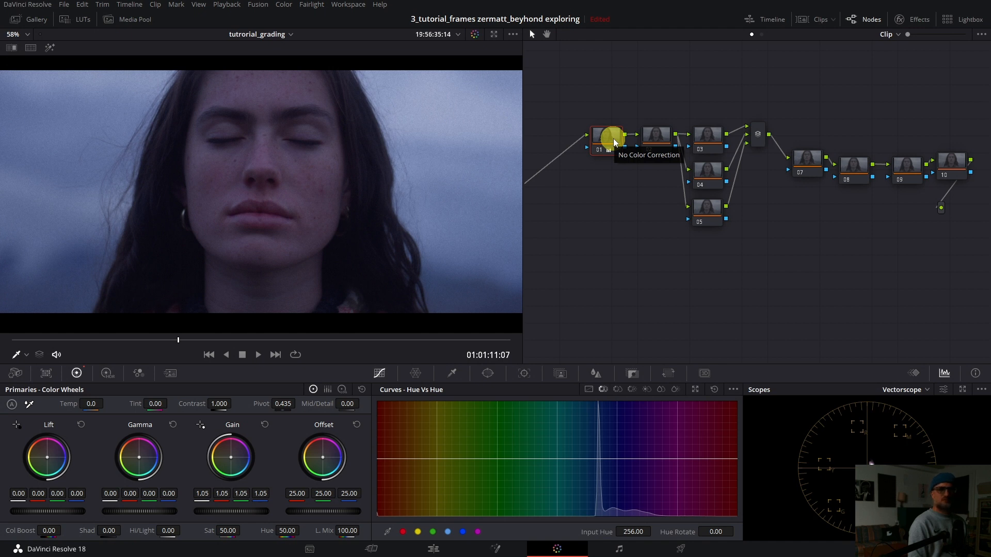
click(911, 390)
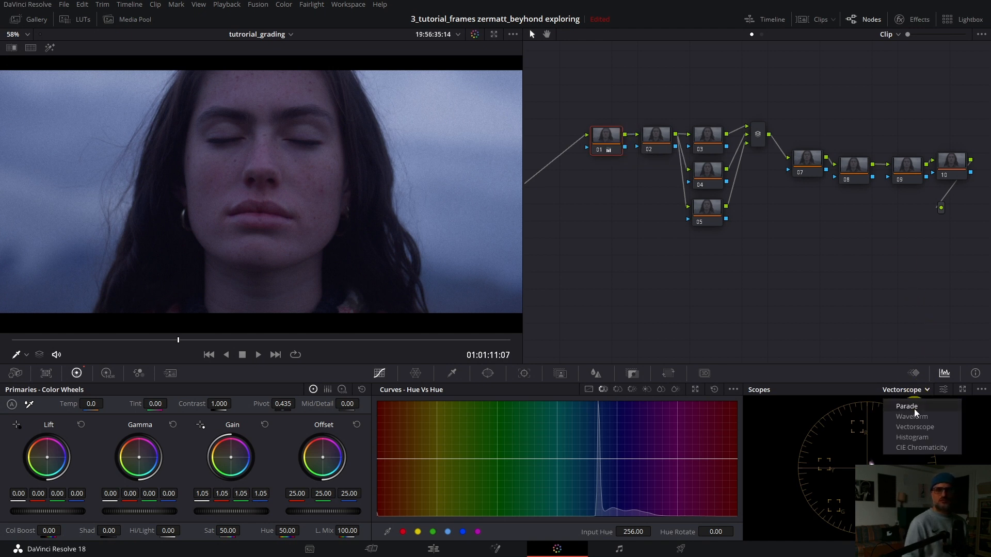
click(908, 406)
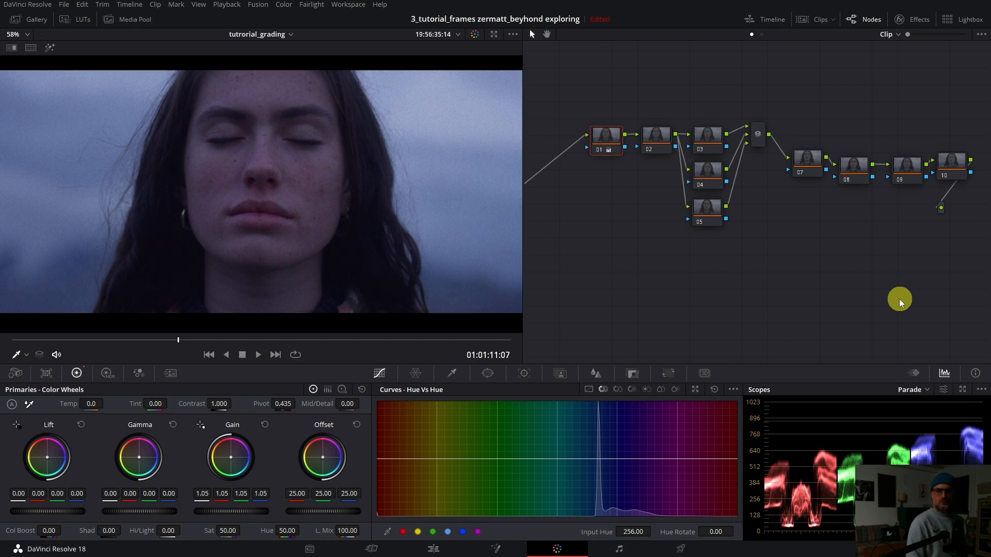
key(p)
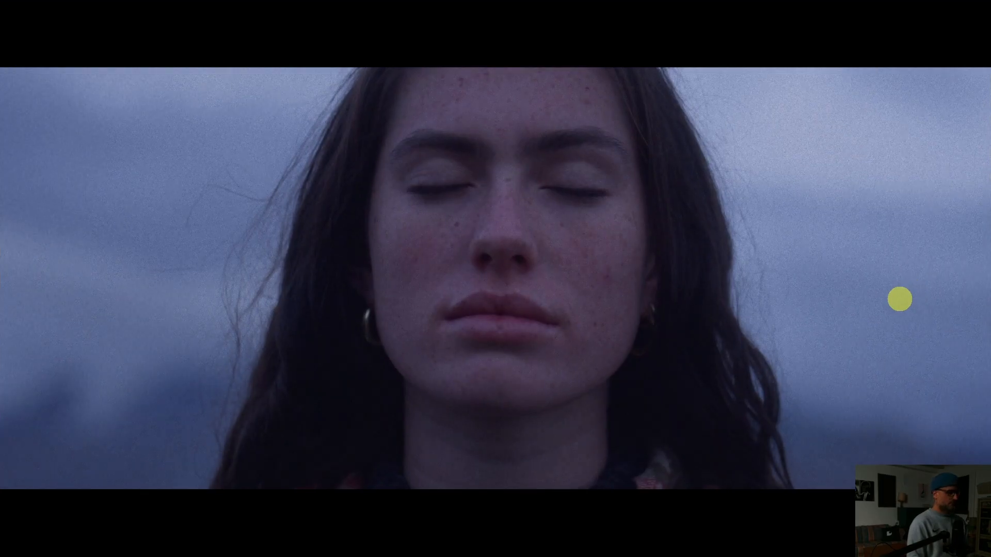
key(p)
On node 02, set the offset to 25.51, 25.37 and 23.62, and compare the close-up full screen with the node disabled and enabled.
drag(609, 137, 648, 141)
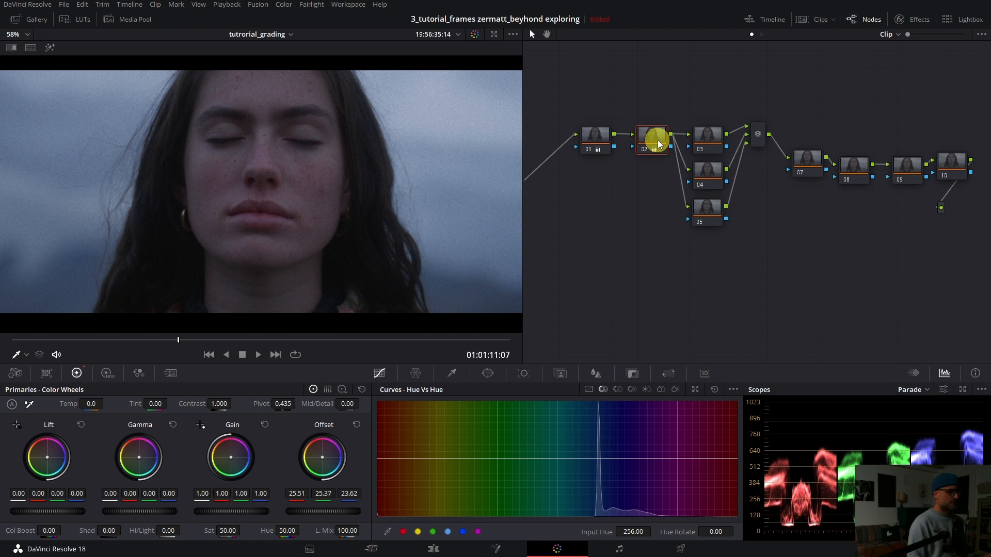
key(ctrl+f)
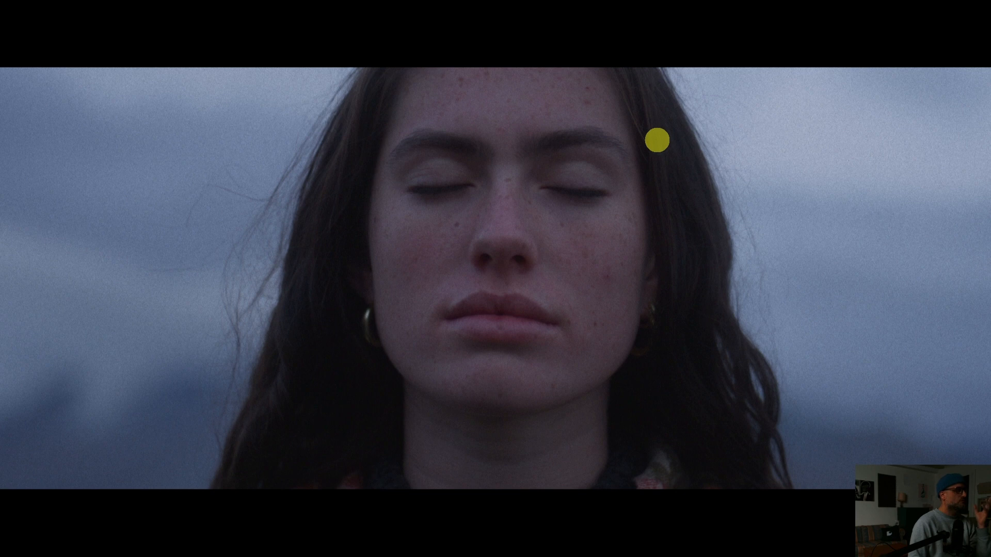
key(ctrl+d)
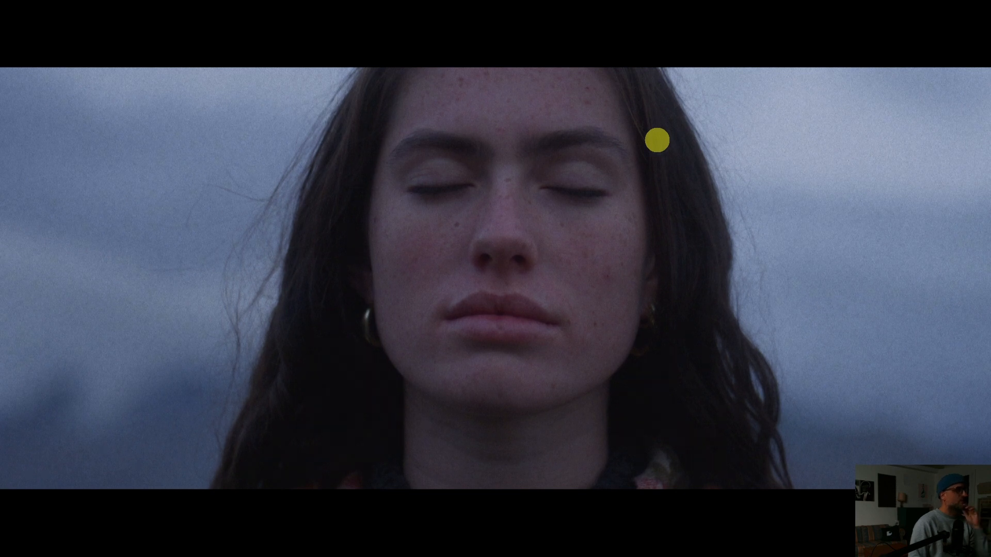
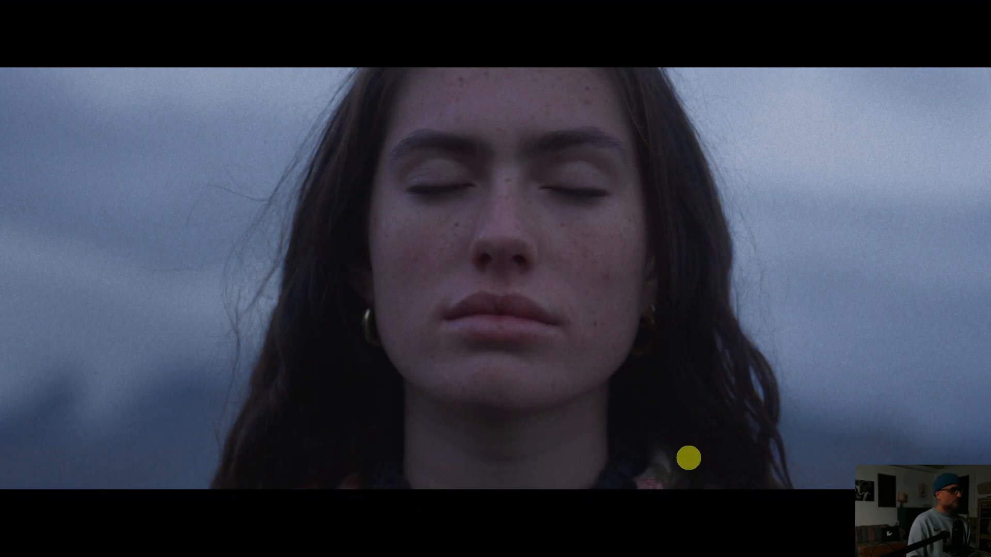
key(ctrl+f)
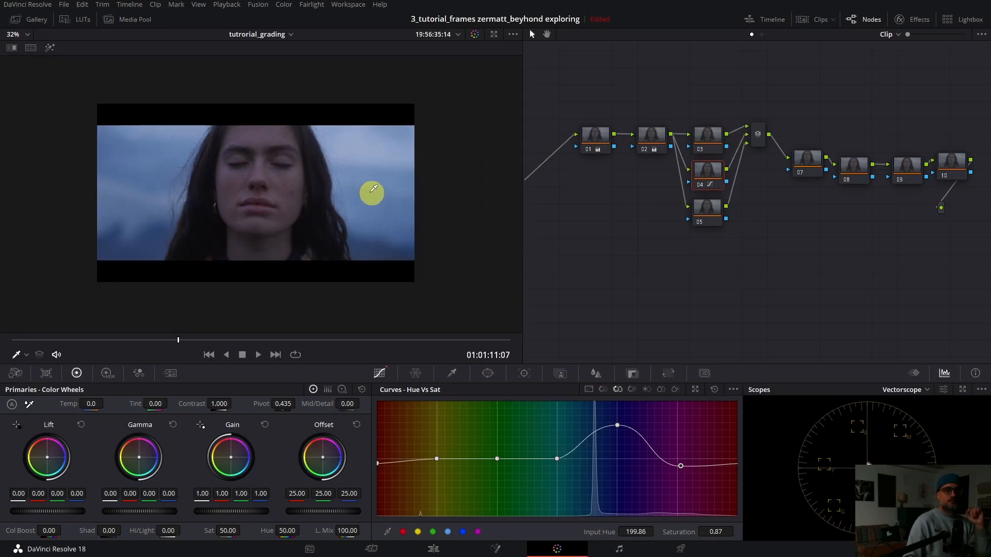
Add a large circular window around the face on node 10, with aspect 53.50, pan 49.46, tilt 50.54 and softness 11.96.
click(945, 163)
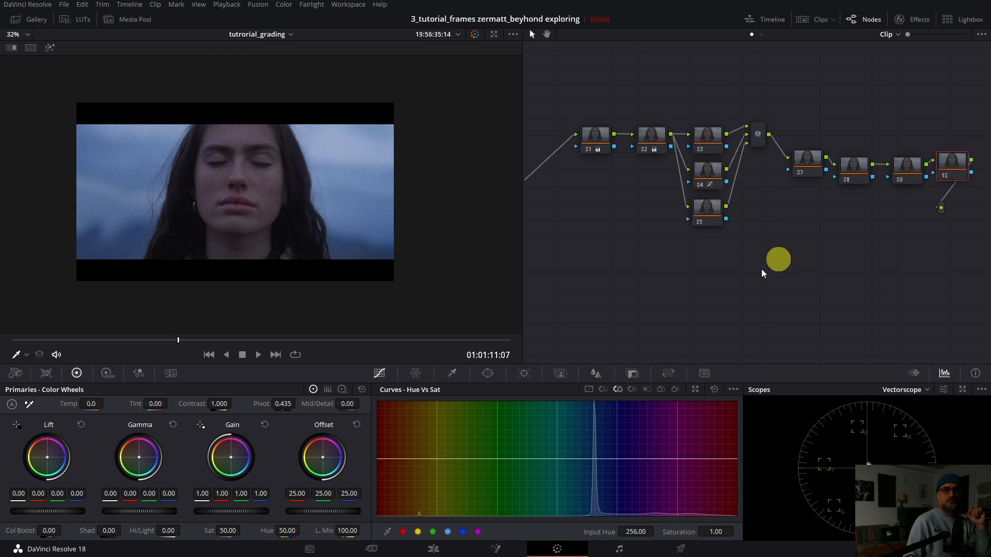
click(489, 372)
click(394, 443)
scroll(222, 255, down, 1)
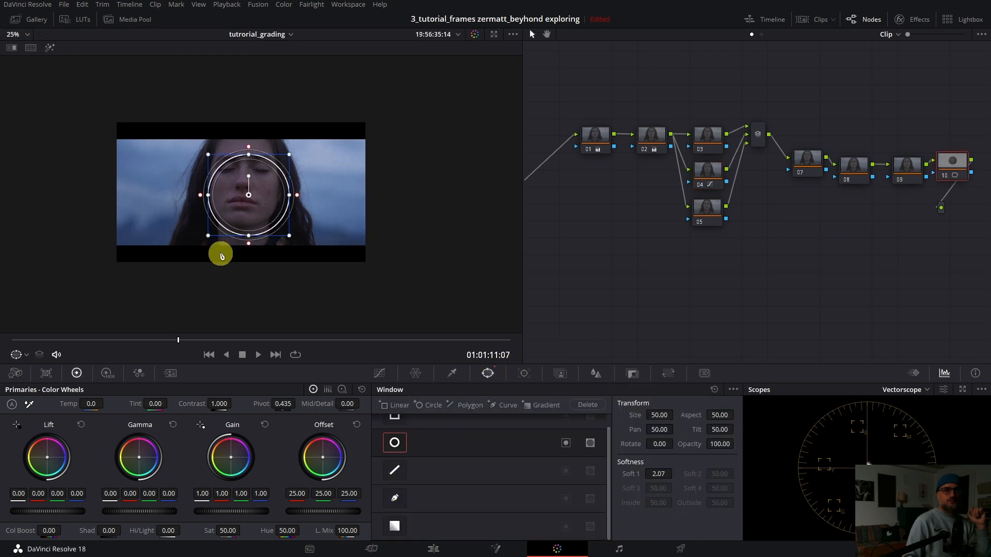
mouse_move(182, 262)
mouse_down()
mouse_move(178, 300)
mouse_move(188, 256)
mouse_up()
drag(121, 191, 189, 198)
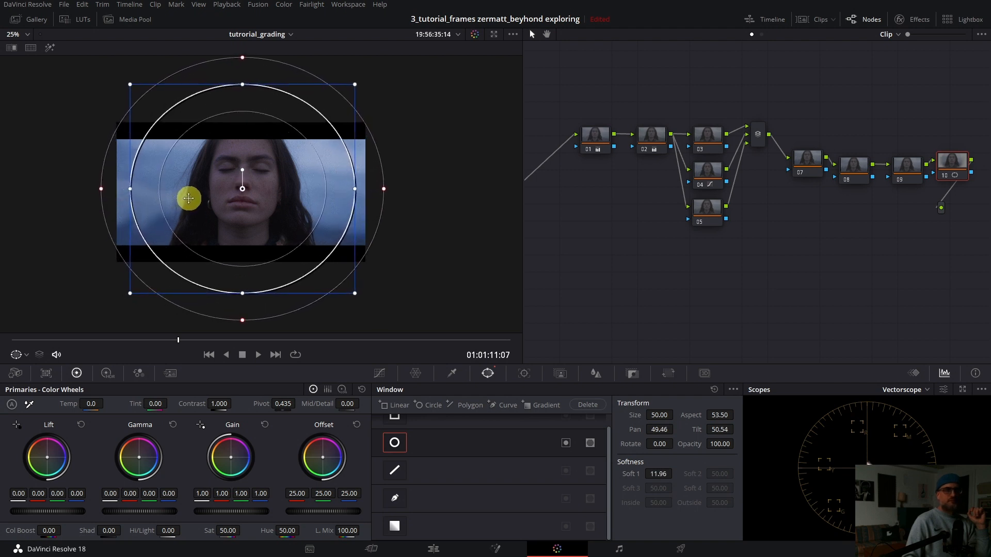
Invert node 10's window, set its aspect to 51.87 and the gain to 0.90, and compare the vignette off and on full screen.
click(566, 443)
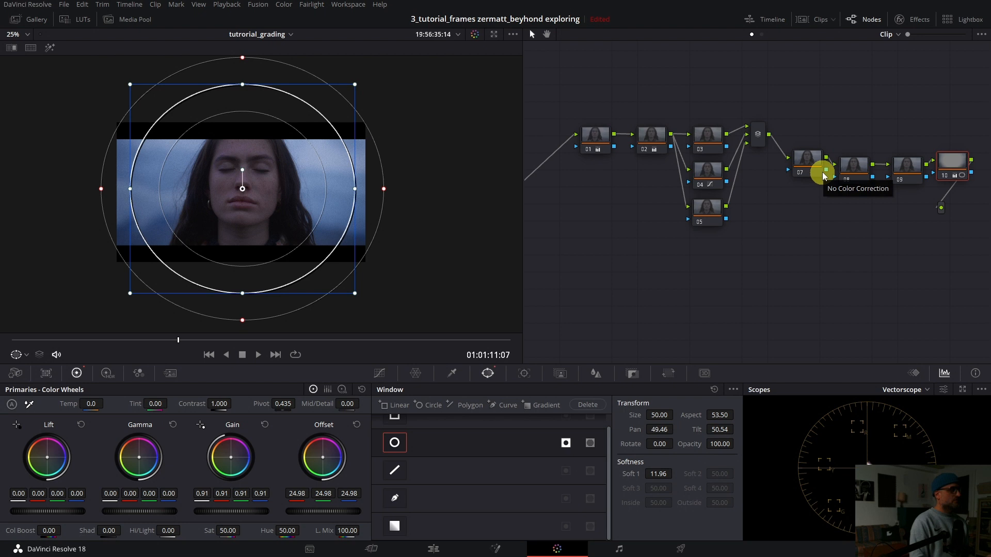
drag(356, 190, 351, 192)
key(ctrl+f)
key(ctrl+d)
key(ctrl+d)
key(ctrl+d)
key(ctrl+d)
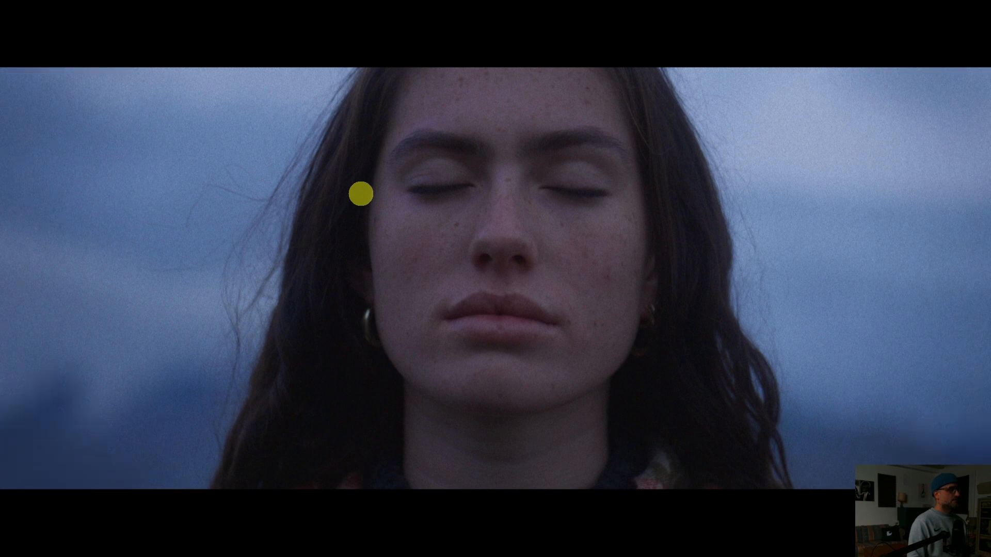
key(ctrl+f)
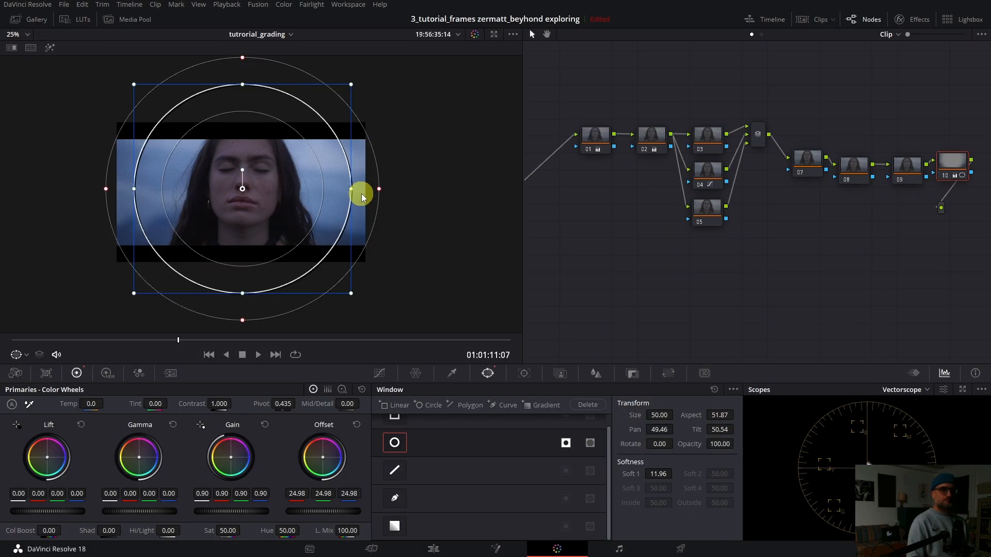
Fine-tune the primary balance on node 07 of the closed-eyes close-up and play the clip full screen.
click(813, 163)
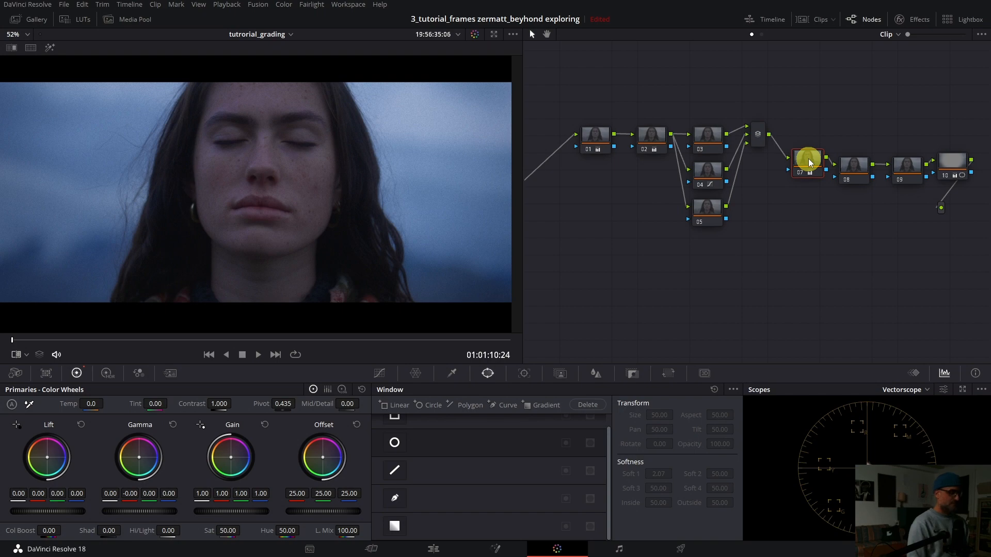
key(ctrl+f)
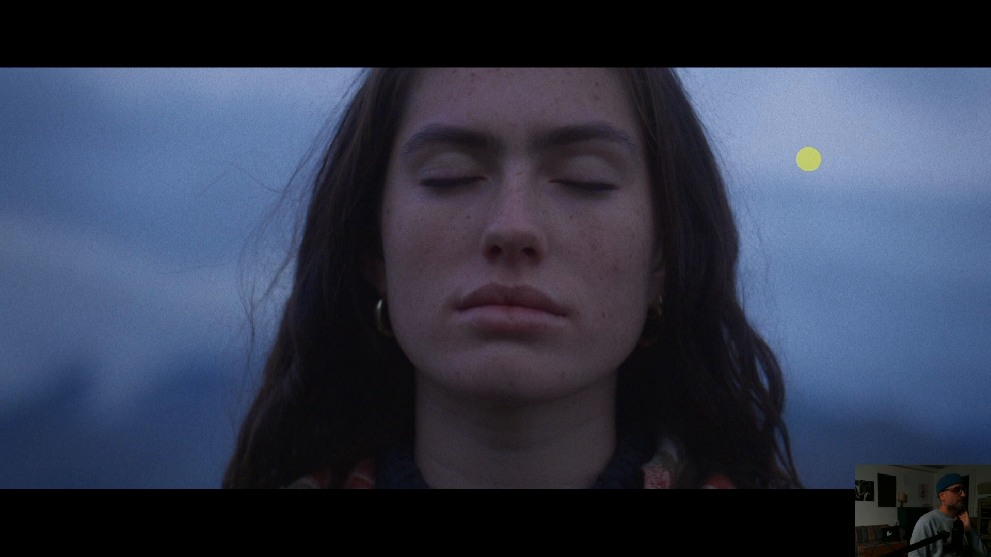
key(Down)
key(space)
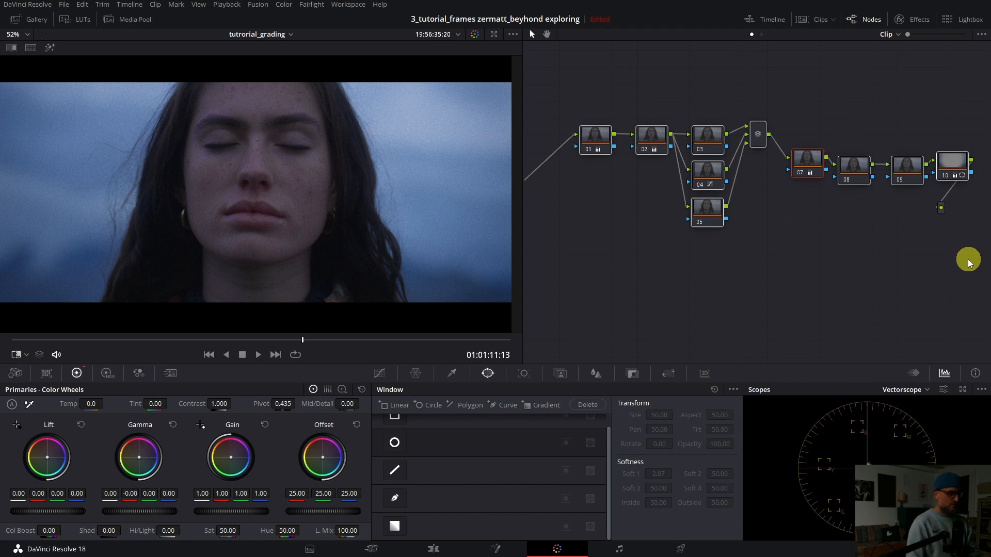
Compare the closed-eyes close-up full screen with all nodes disabled and enabled, and move on to the clip of the woman lying down.
key(ctrl+f)
key(ctrl+d)
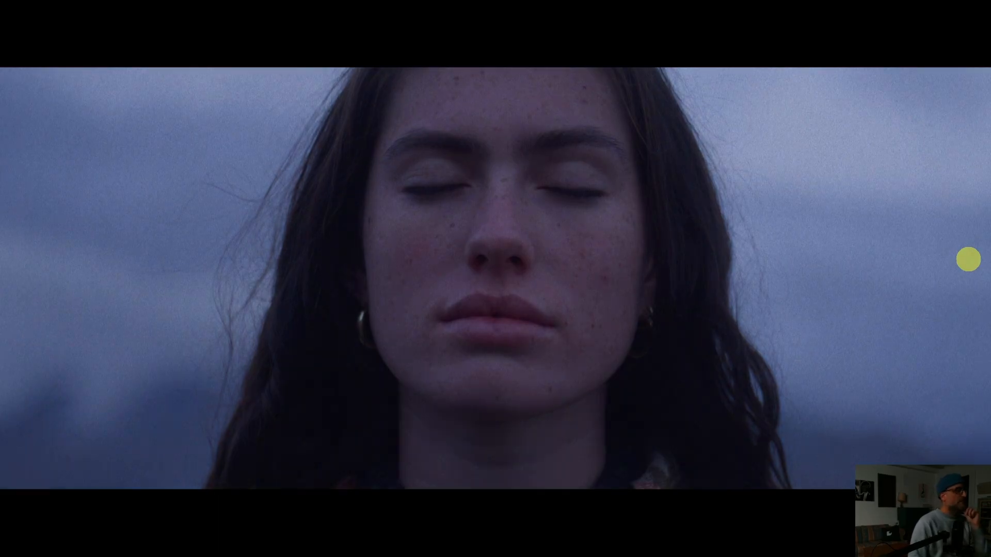
key(ctrl+d)
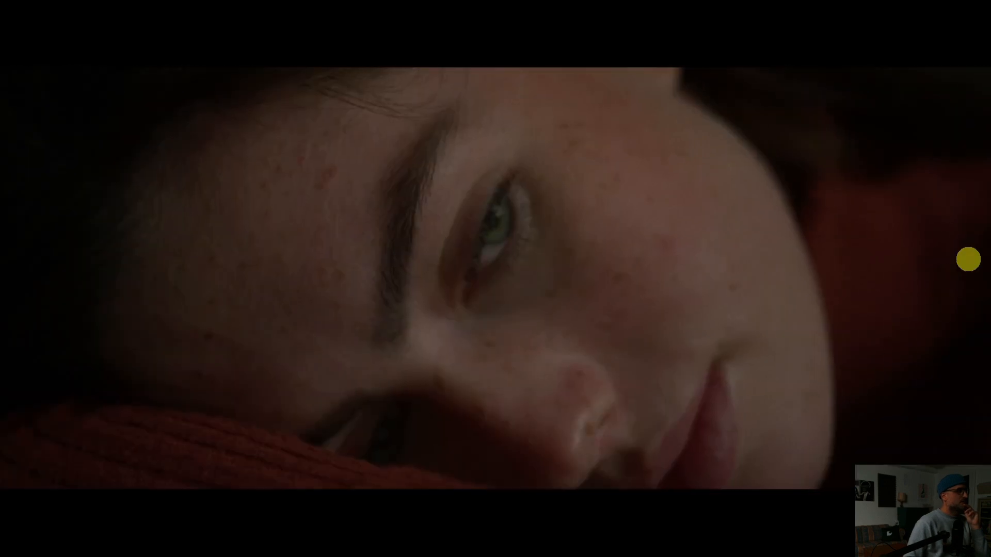
key(Escape)
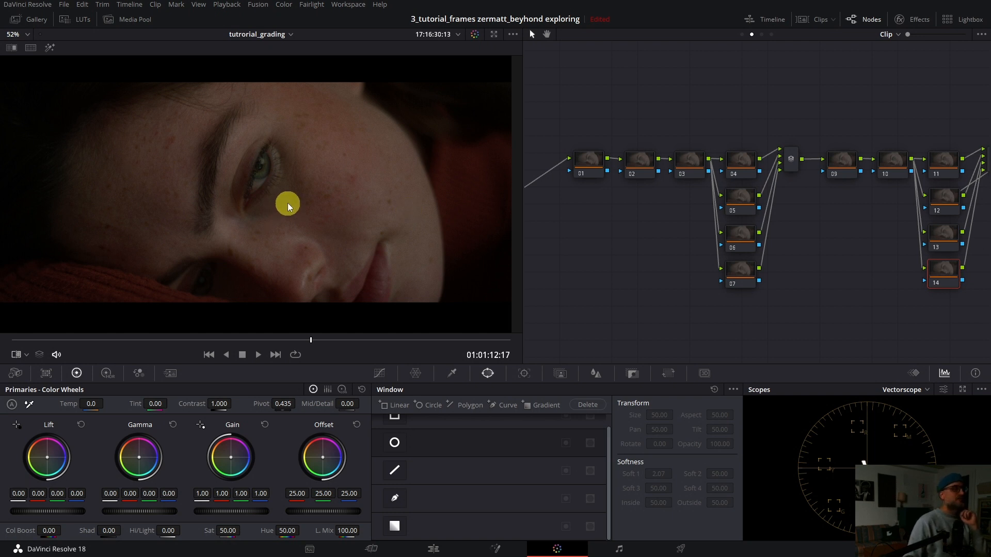
Disable the windowed nodes 05 and 11 of the lying-down close-up and hide the window overlay in the viewer.
scroll(287, 203, down, 2)
scroll(284, 200, up, 1)
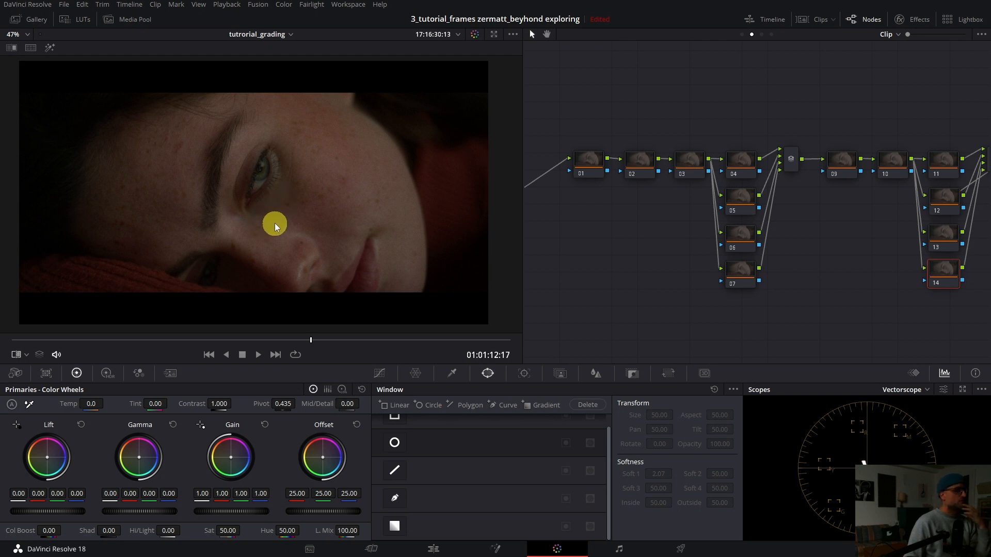
scroll(275, 223, down, 1)
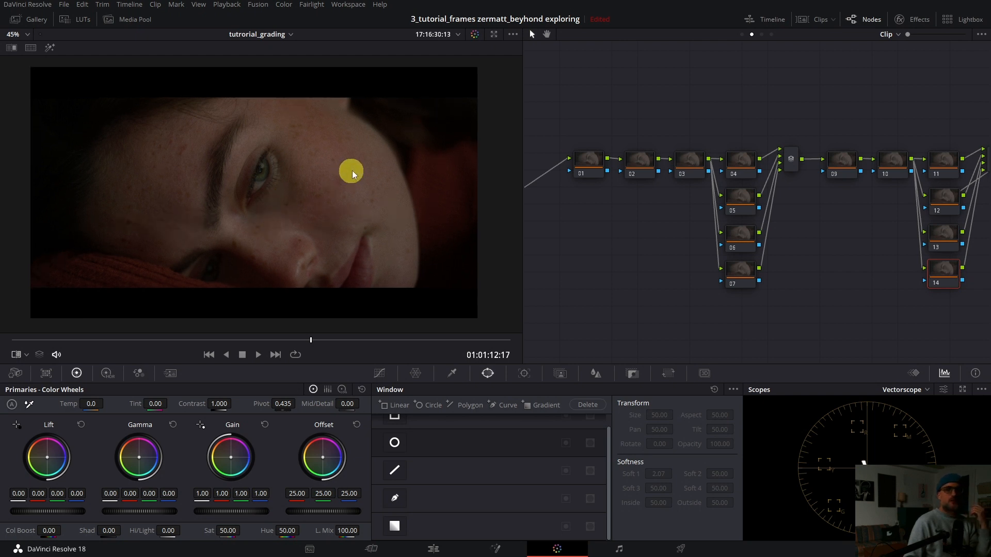
key(c)
click(452, 336)
click(887, 335)
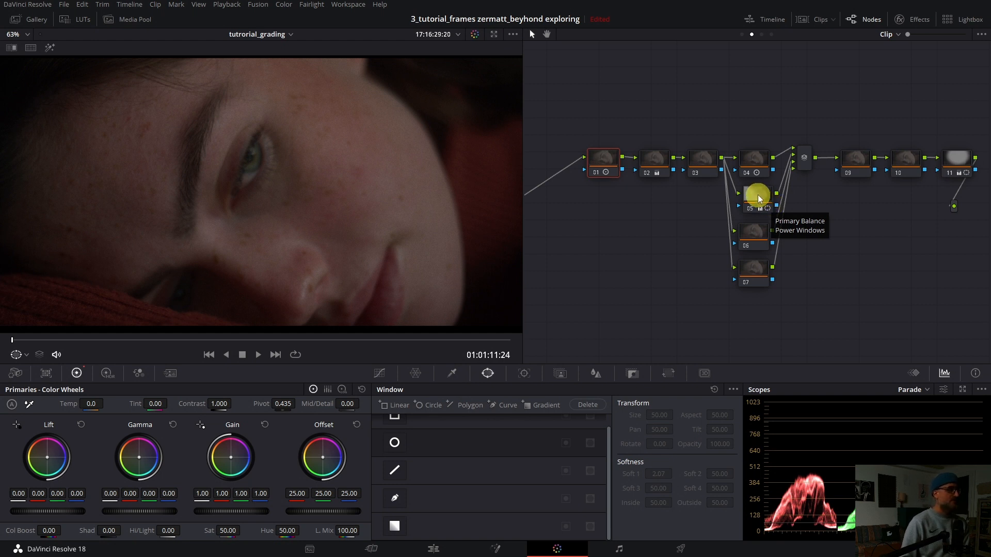
click(757, 195)
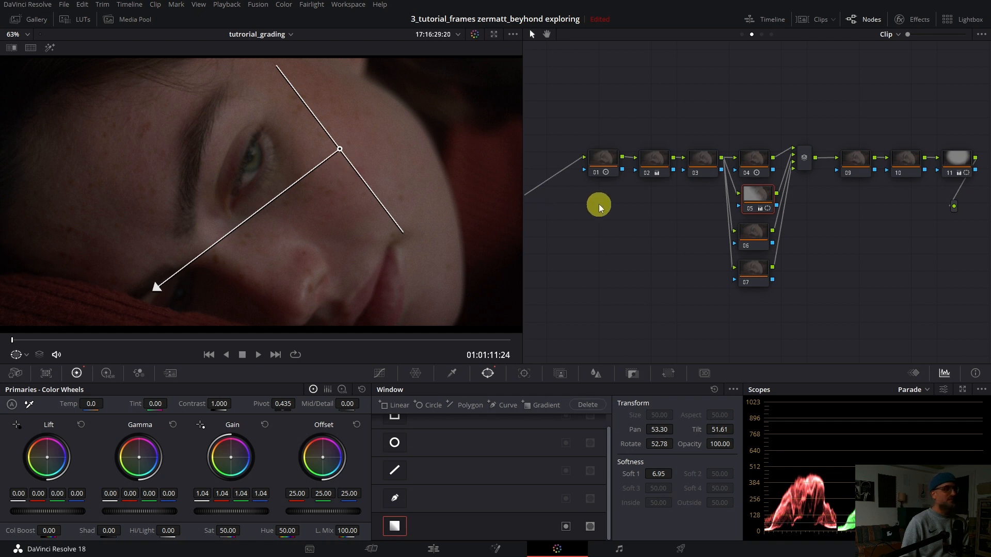
key(ctrl+d)
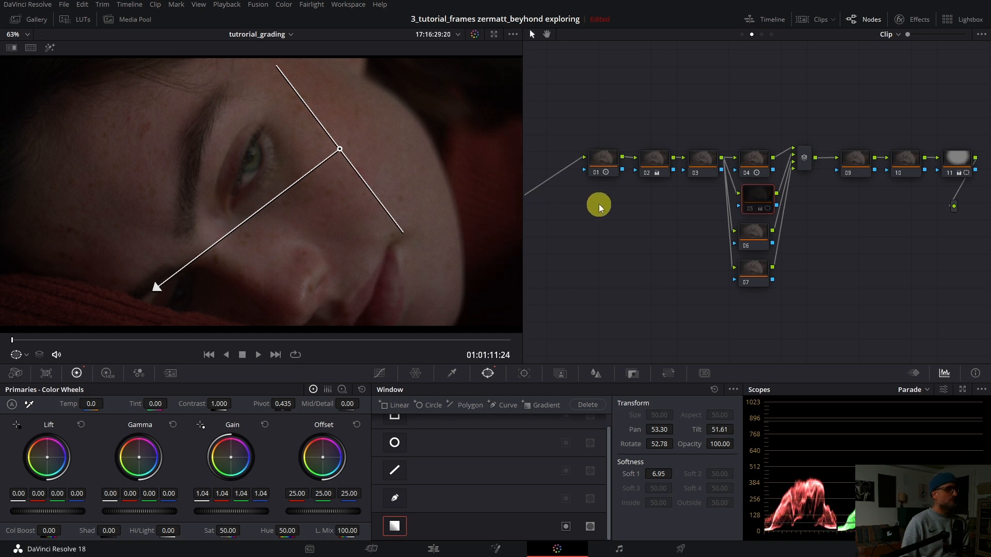
click(952, 170)
click(17, 354)
click(23, 370)
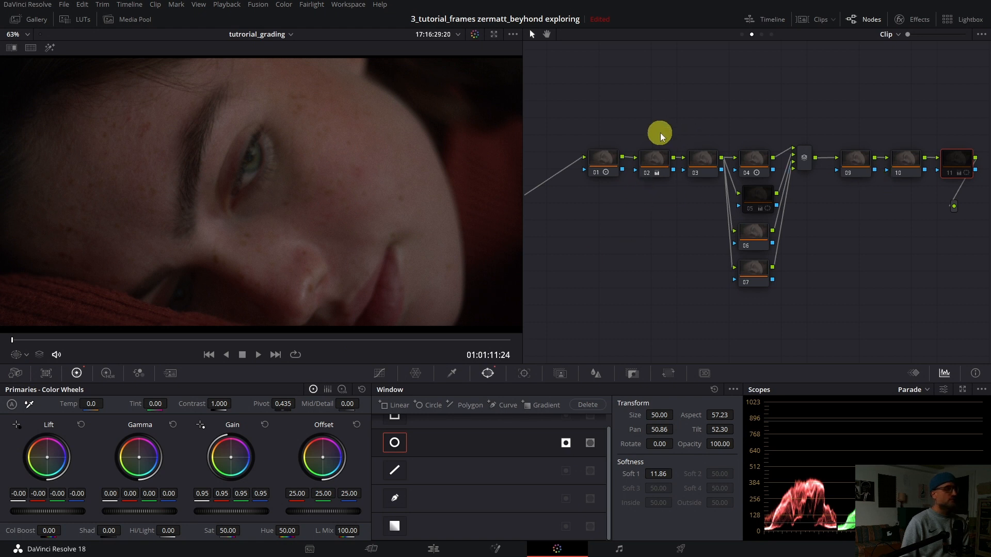
Add two parallel nodes alongside node 09 of the lying-down close-up.
click(855, 164)
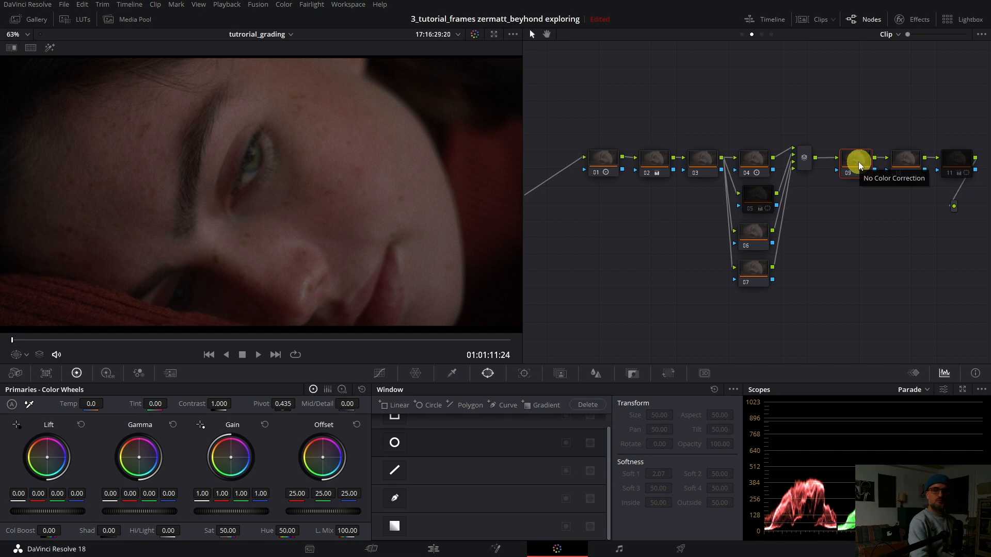
key(alt+p)
key(alt+p)
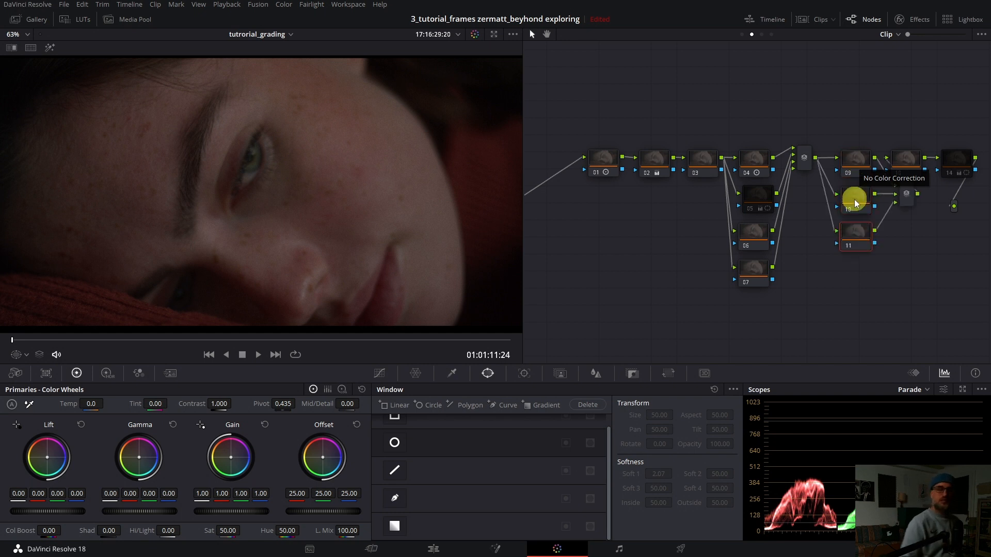
Set node 09's gain to 1.07 and contrast to 1.042, reviewing the lying-down close-up full screen.
click(861, 161)
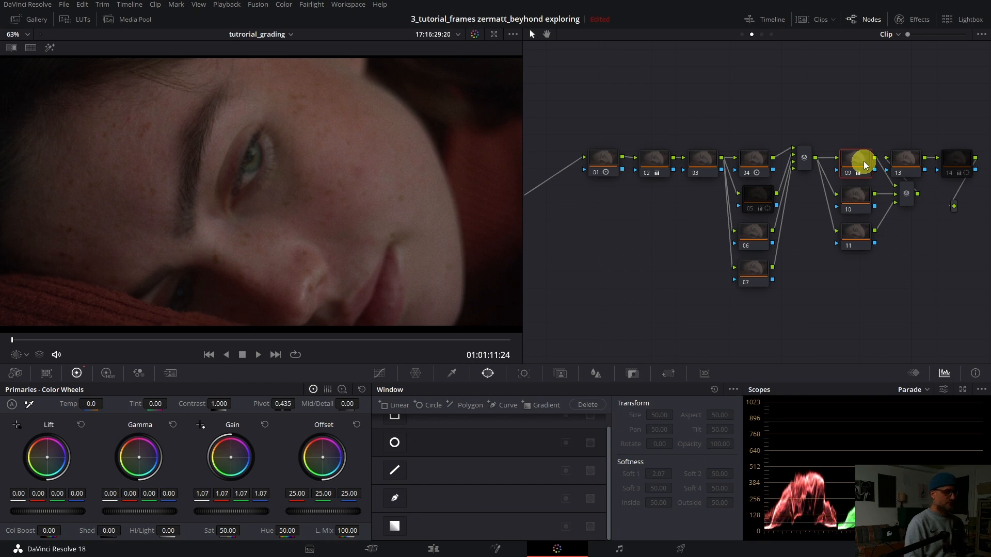
key(ctrl+f)
key(ctrl+d)
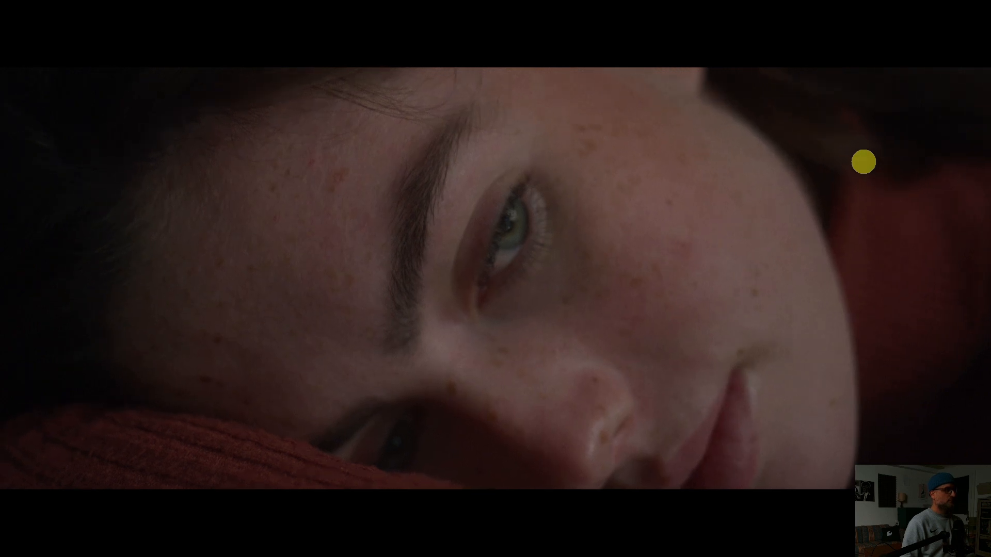
key(ctrl+f)
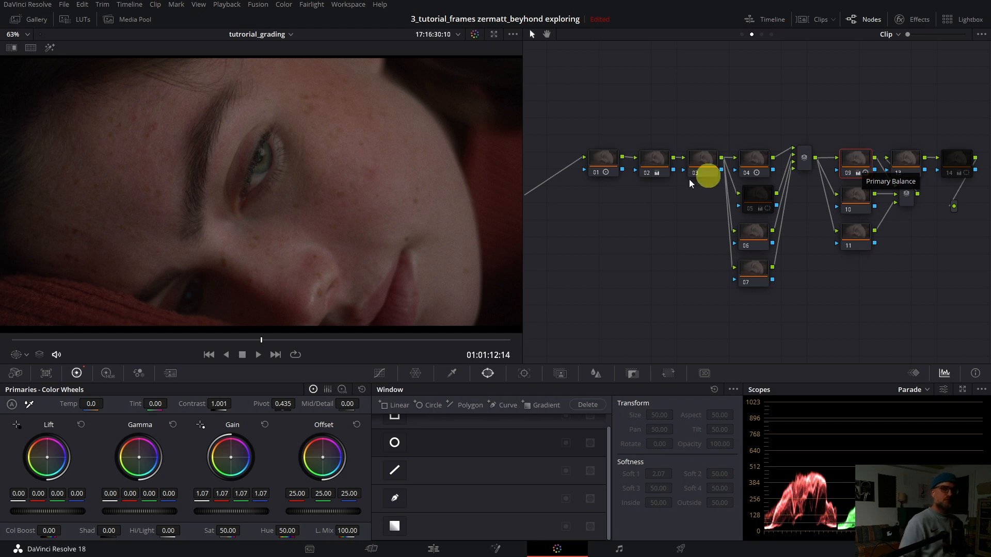
drag(232, 407, 233, 408)
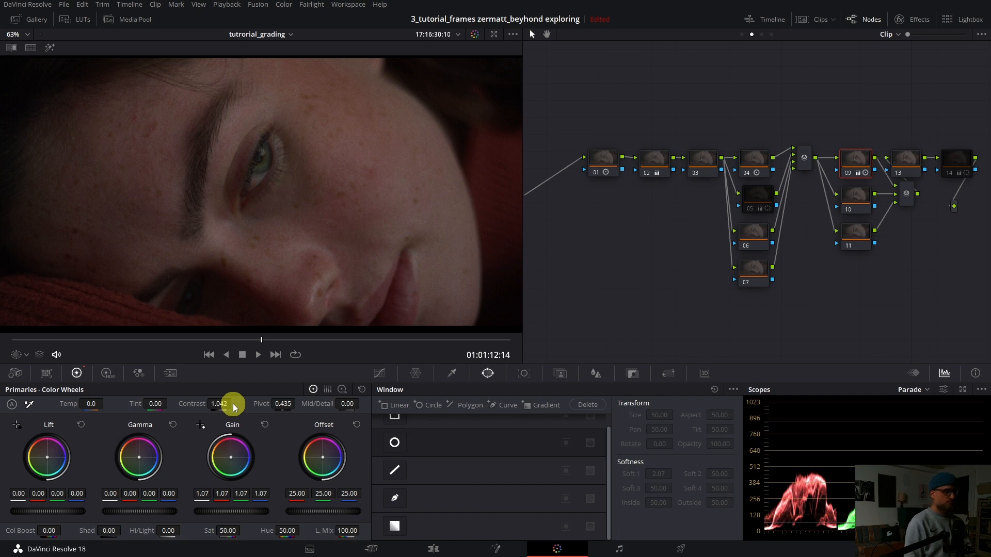
key(ctrl+f)
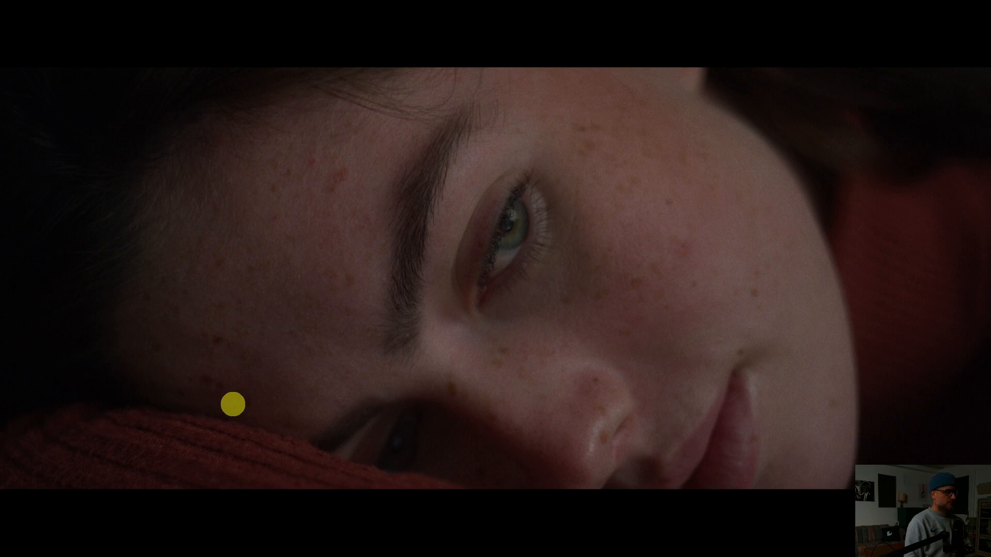
key(ctrl+f)
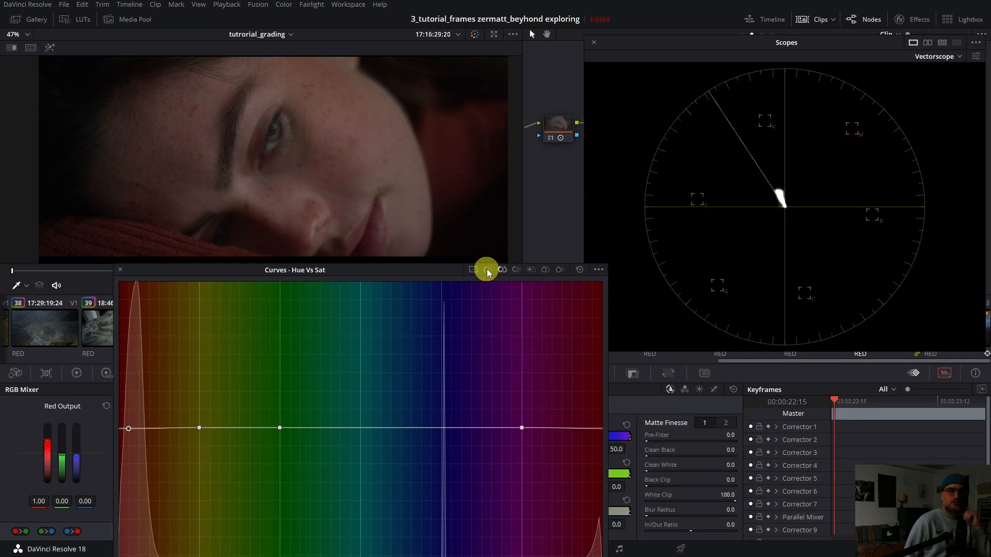
Lower the red point slightly on the Hue Vs Hue curve and check the skin tones full screen.
click(487, 270)
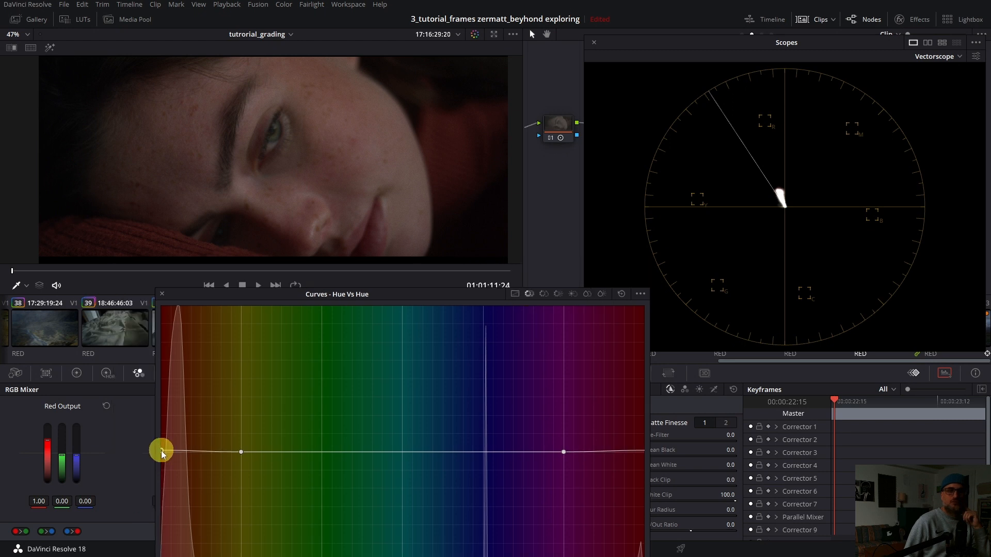
drag(161, 450, 162, 459)
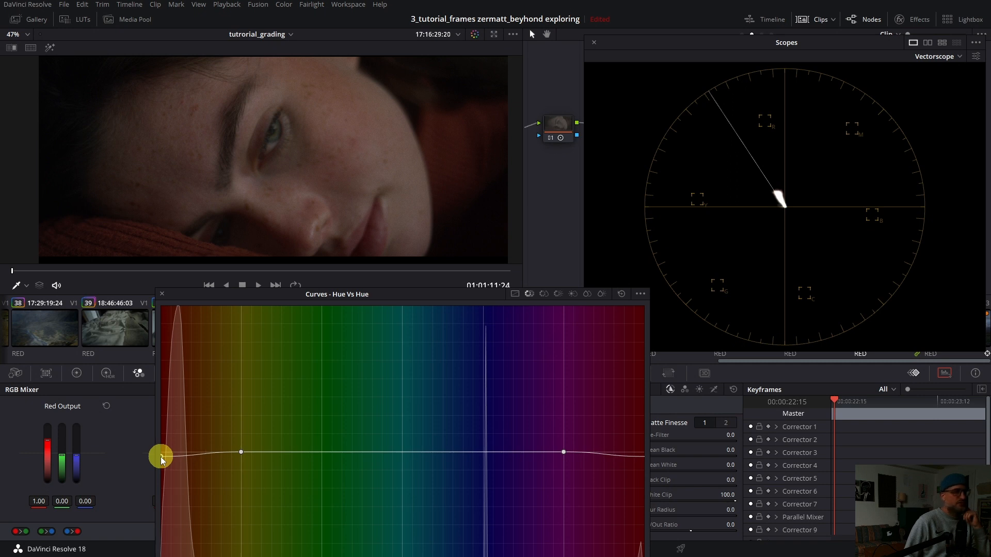
key(ctrl+f)
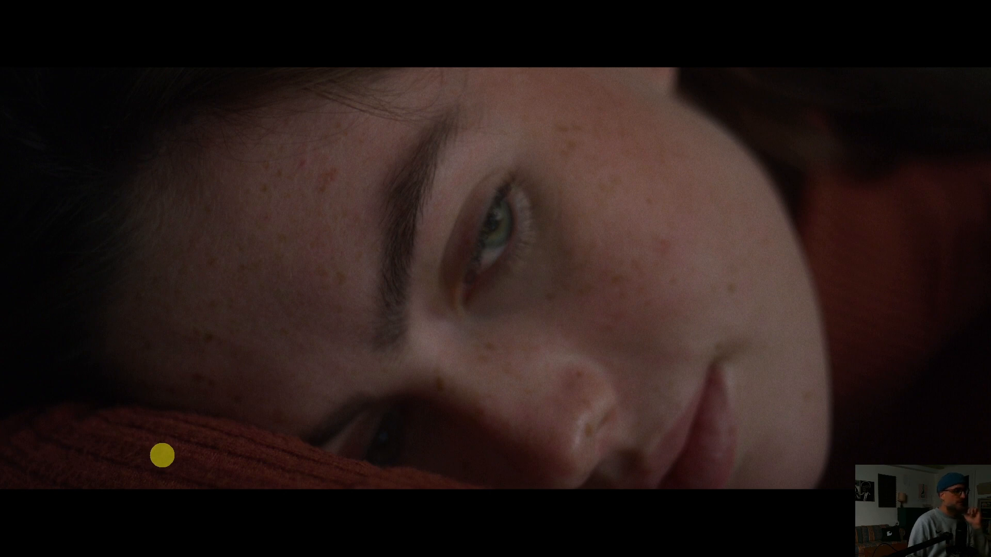
key(Escape)
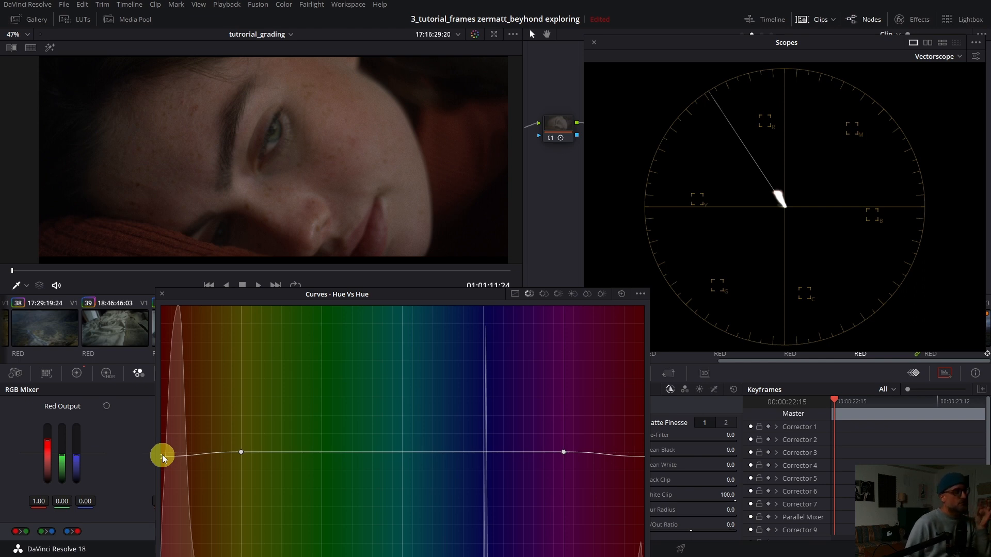
Add a slightly raised orange point to the Hue Vs Hue curve, fine-tune the red point and check the clip full screen.
click(207, 453)
drag(206, 450, 206, 449)
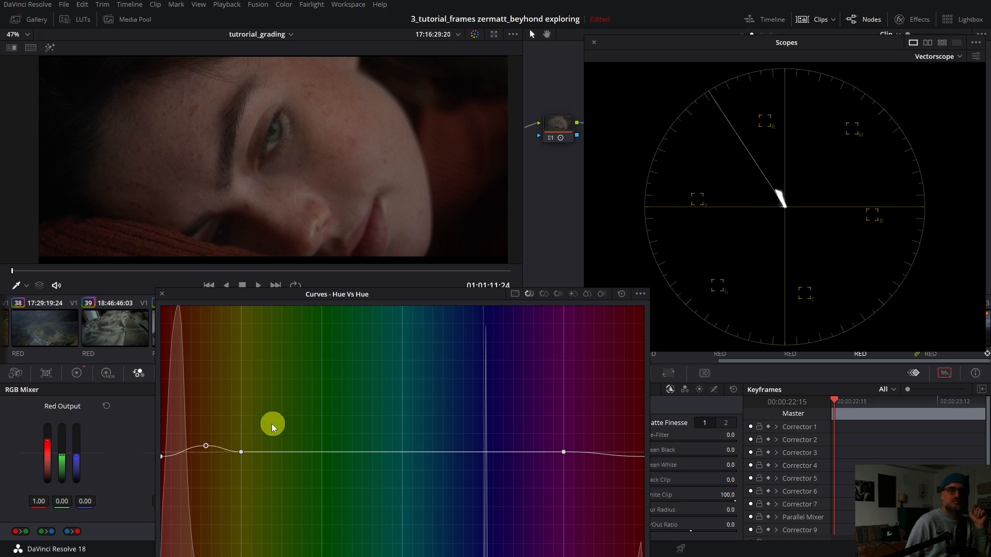
mouse_move(202, 450)
mouse_down()
mouse_move(214, 457)
mouse_move(165, 458)
mouse_up()
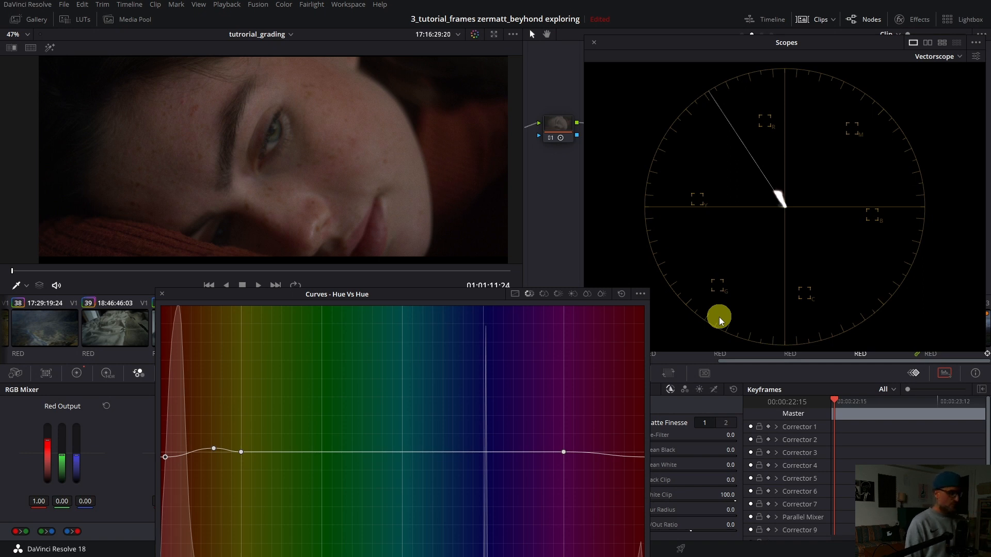
key(ctrl+f)
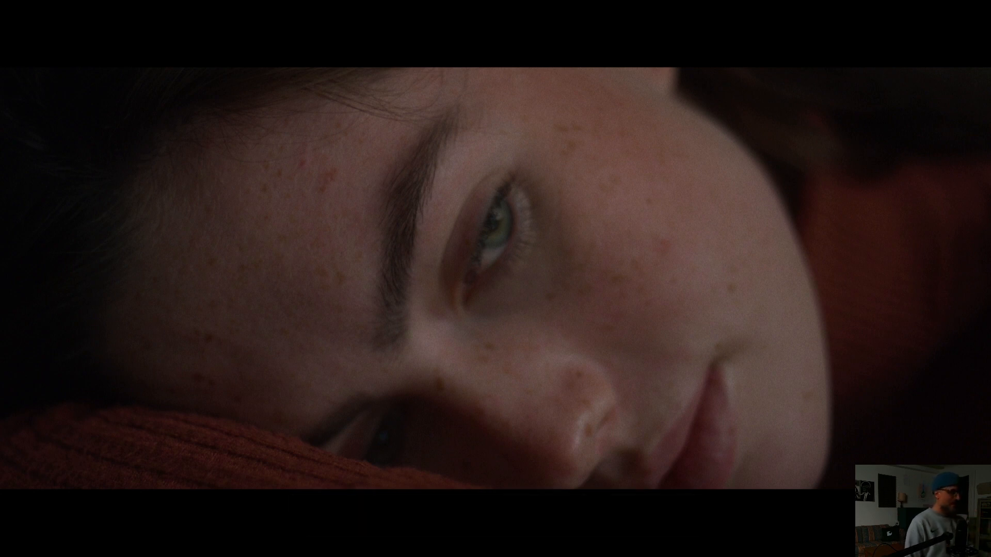
key(Escape)
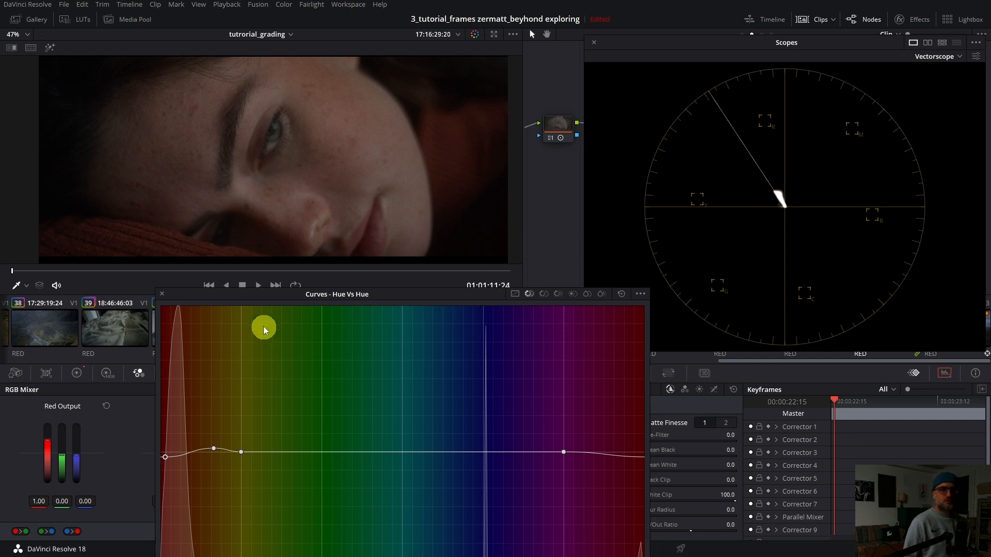
Refine the Hue Vs Hue curve by shifting its yellow point, adding a second raised orange point and lowering the red point, and review full screen.
drag(285, 298, 308, 263)
click(234, 416)
drag(264, 417, 274, 418)
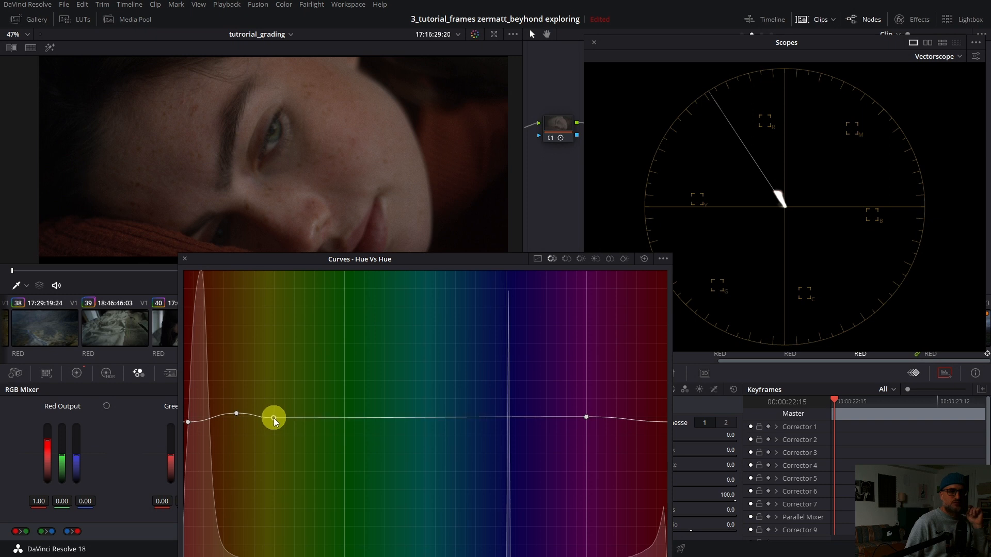
click(217, 415)
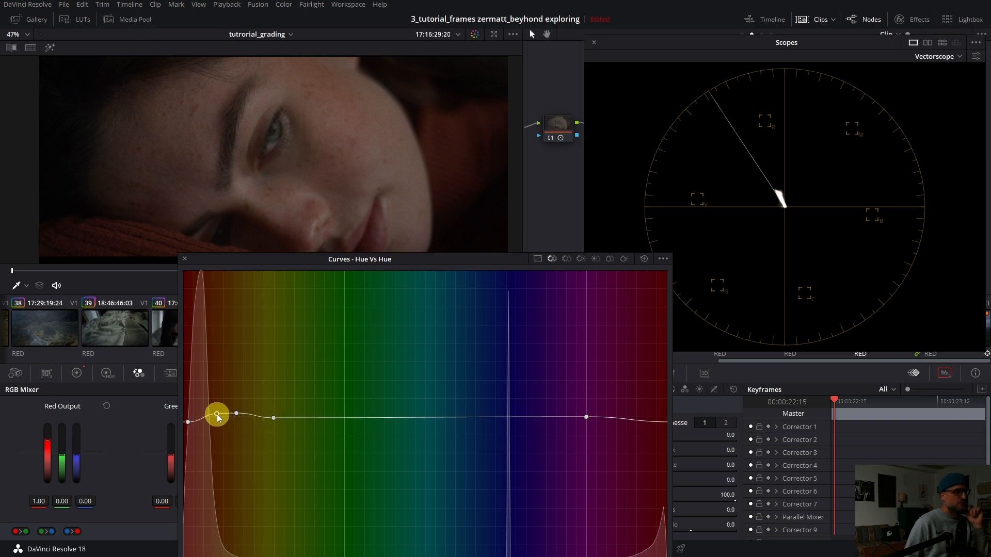
drag(192, 424, 189, 425)
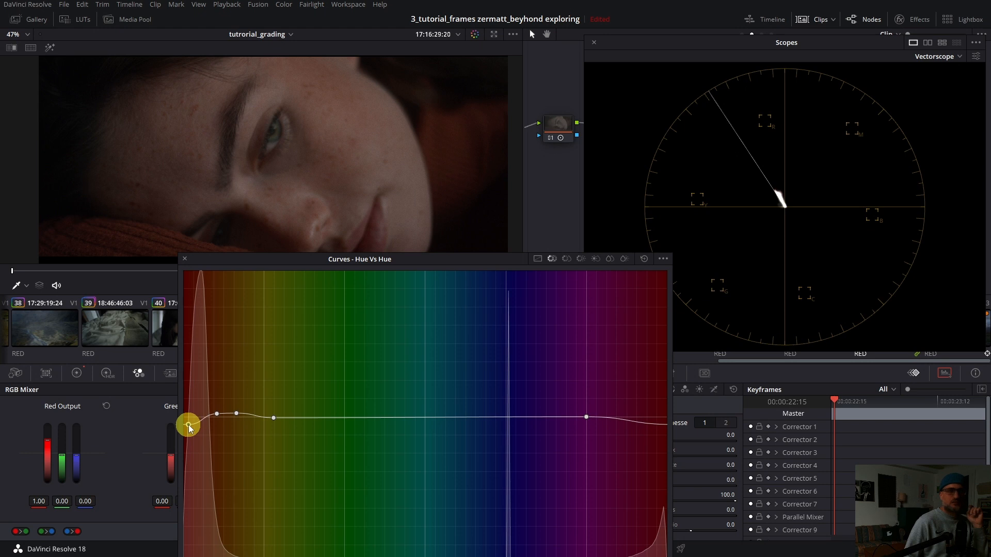
click(229, 411)
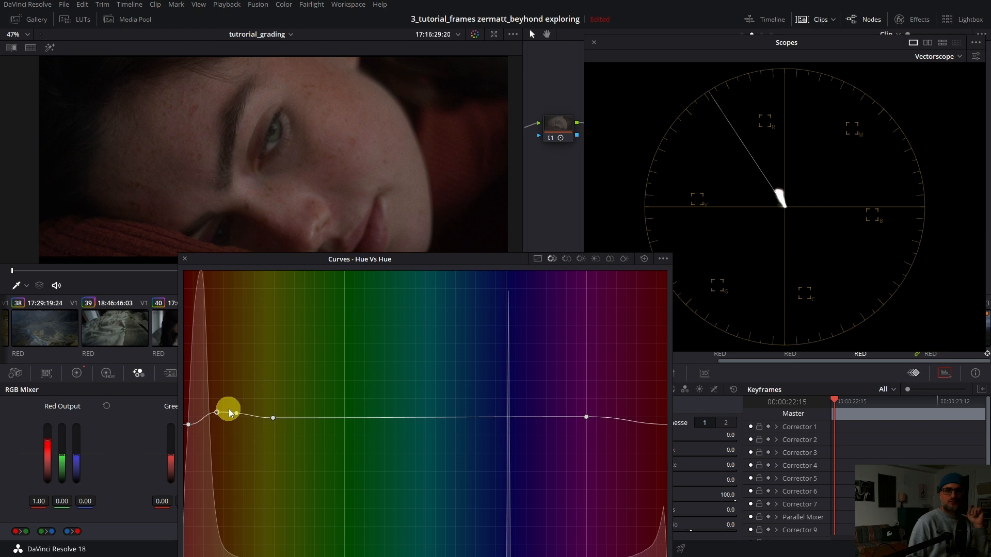
key(ctrl+f)
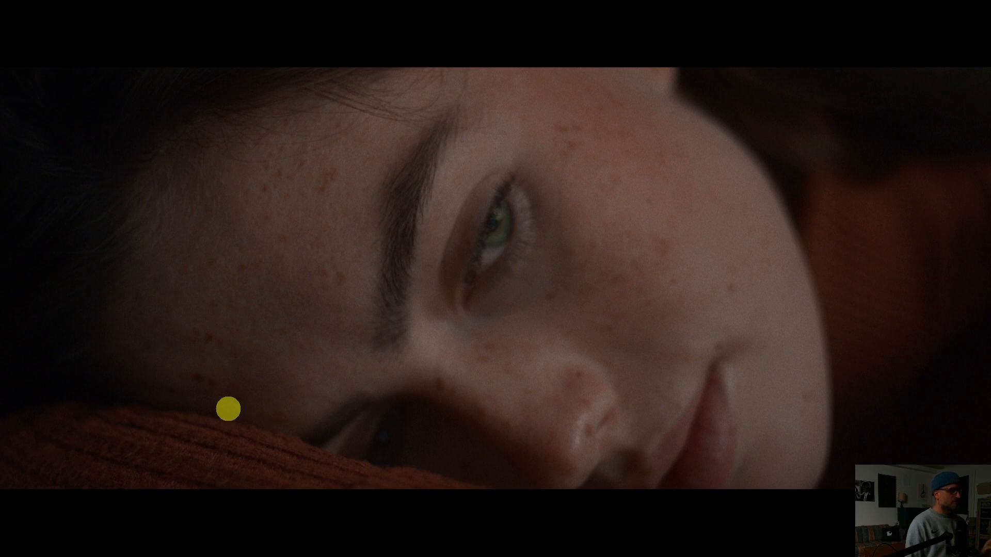
key(Escape)
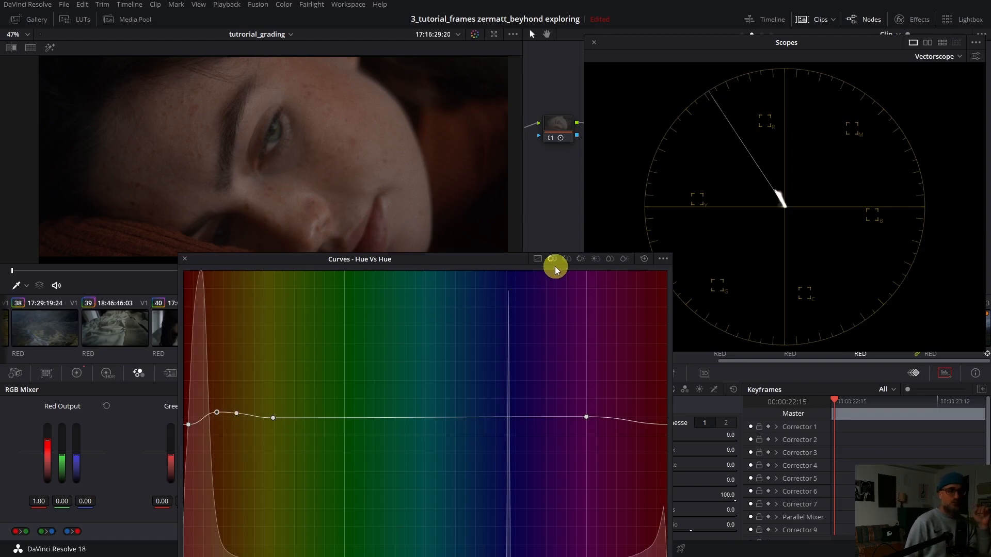
Lower the red point on the Hue Vs Sat curve to desaturate the skin, and play the clip full screen.
click(566, 258)
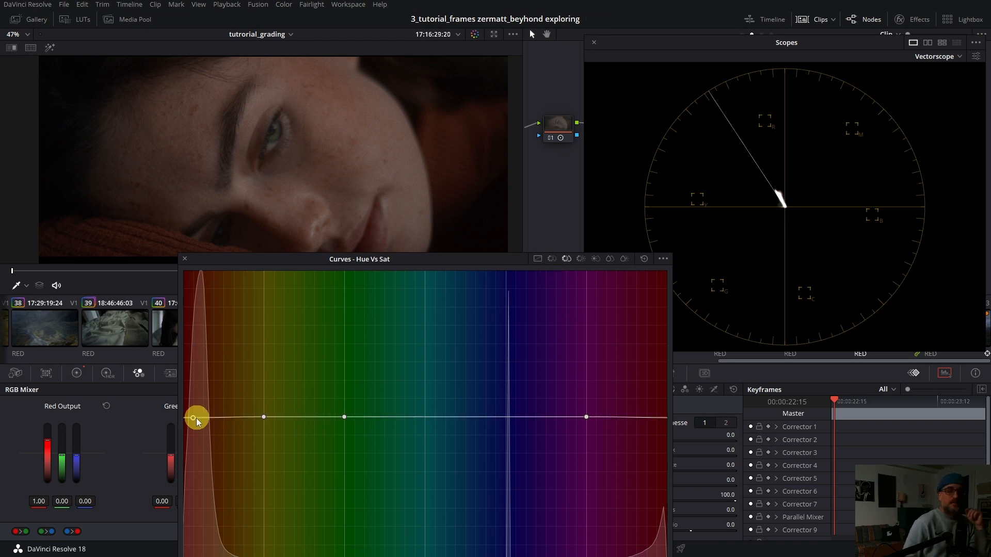
drag(193, 419, 193, 434)
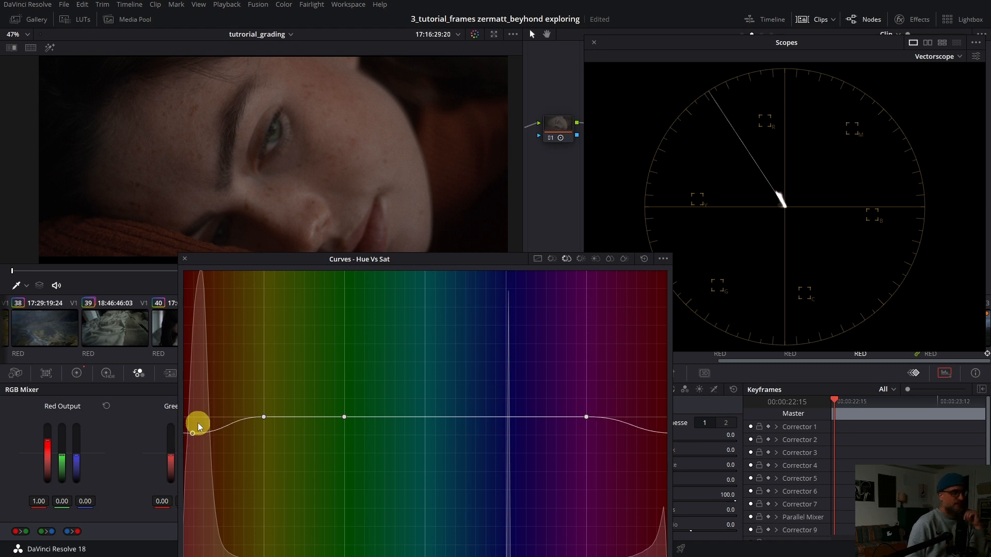
key(ctrl+f)
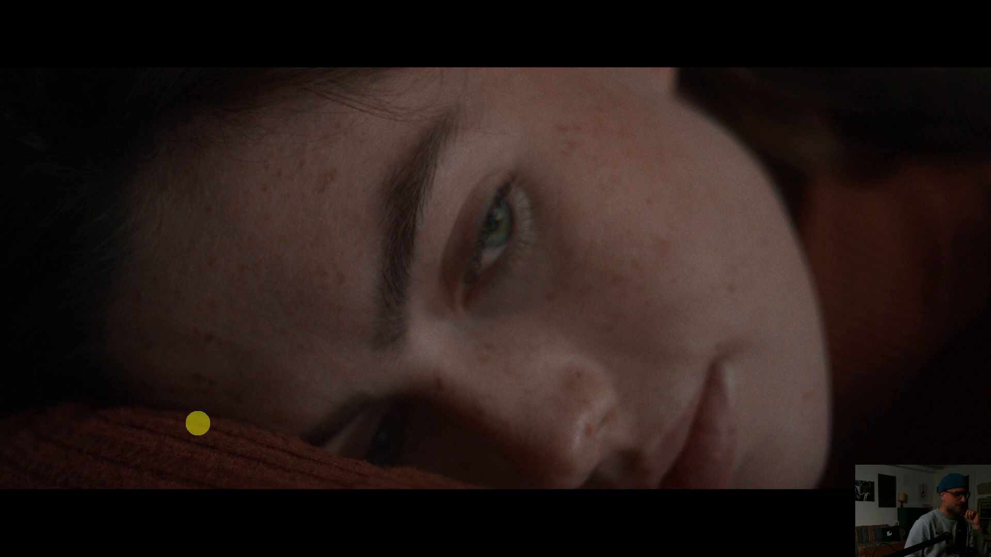
key(ctrl+slash)
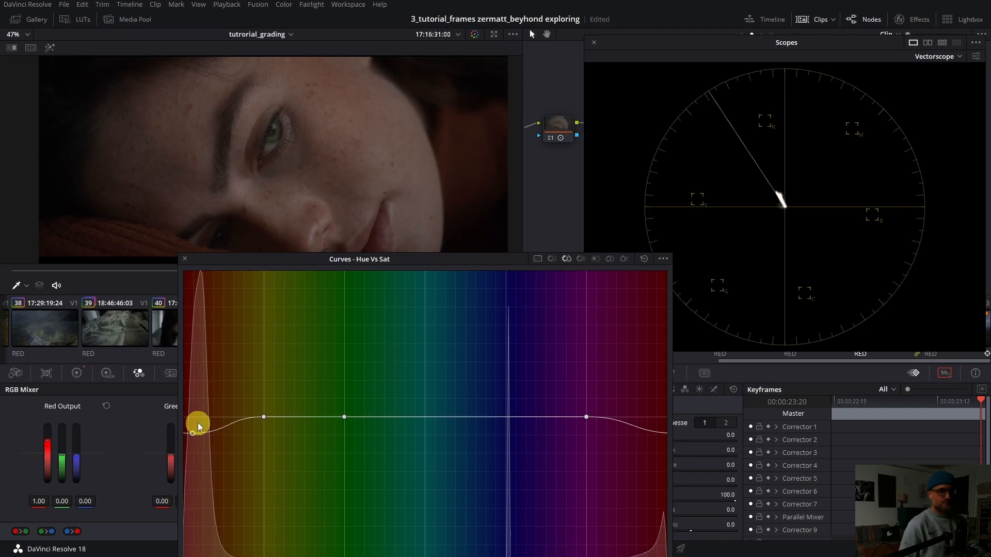
key(Escape)
Lower the Hue Vs Sat curve's yellow point, add a point at input hue 325.08 with saturation 0.98, and dock the curves for a full-screen check.
drag(263, 418, 262, 423)
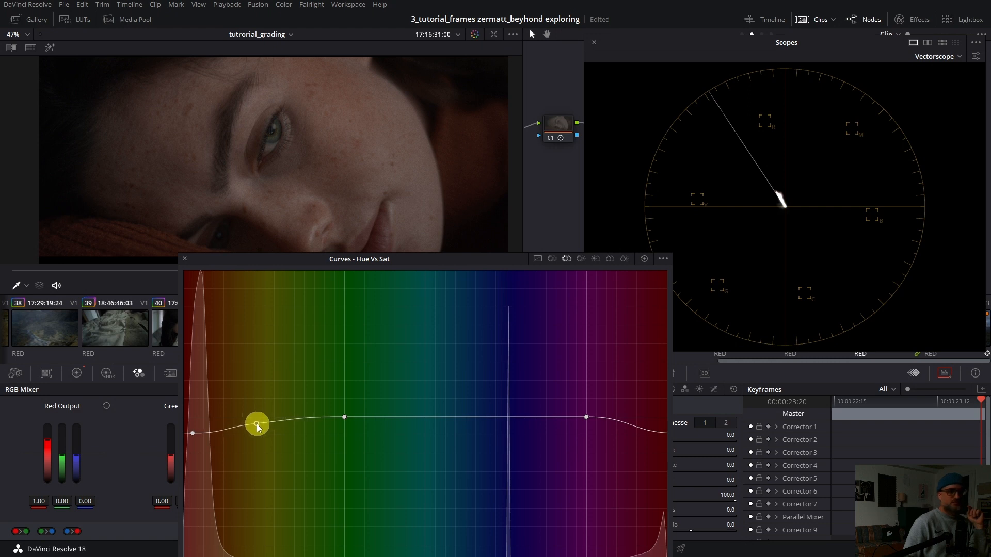
click(275, 420)
click(185, 259)
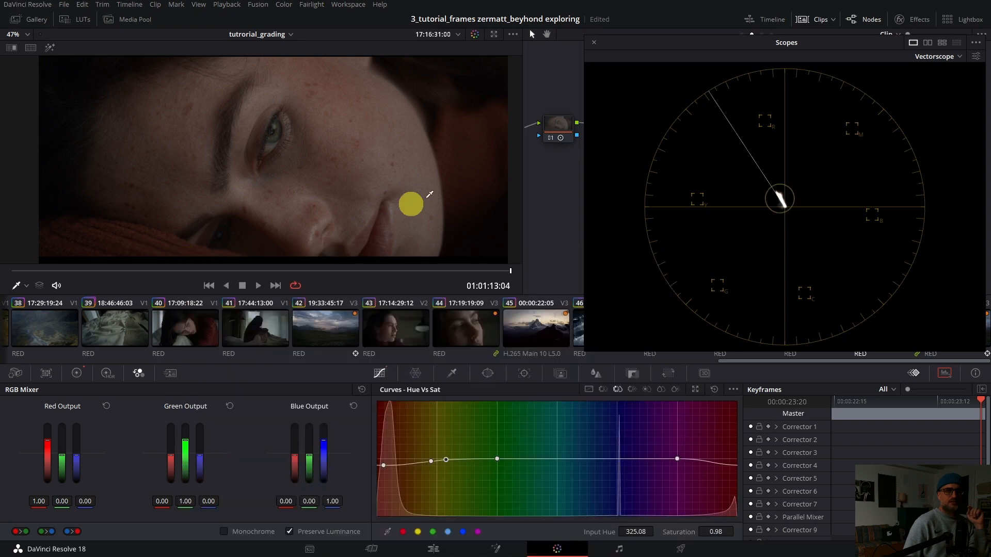
key(ctrl+f)
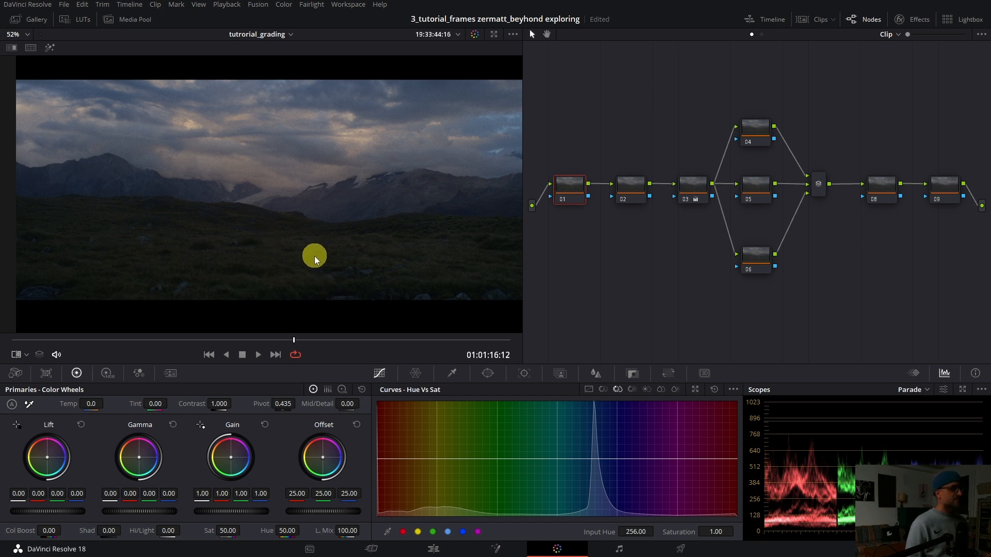
Lower node 01's Offset wheel to 23.53 to darken the mountain landscape clip.
scroll(315, 255, down, 2)
scroll(315, 253, up, 2)
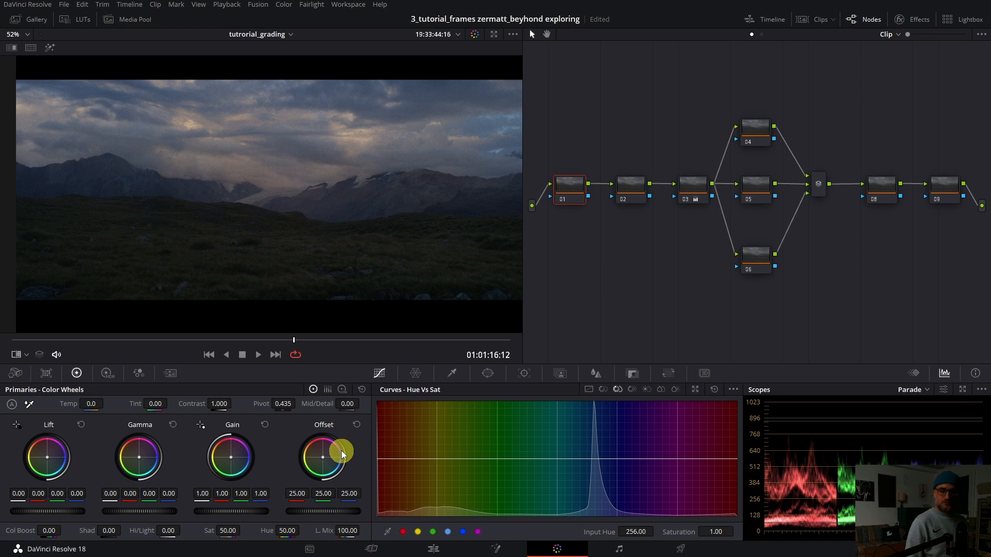
scroll(342, 450, down, 3)
scroll(342, 450, down, 6)
scroll(342, 451, down, 1)
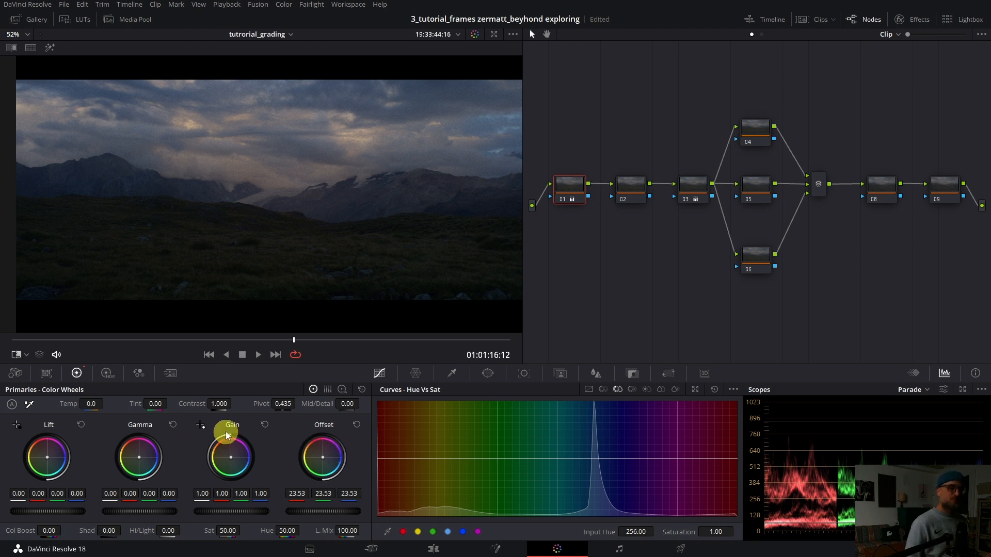
Raise node 01's Gain wheel to 1.07 to brighten the clouds, and check the clip full screen.
scroll(227, 435, up, 1)
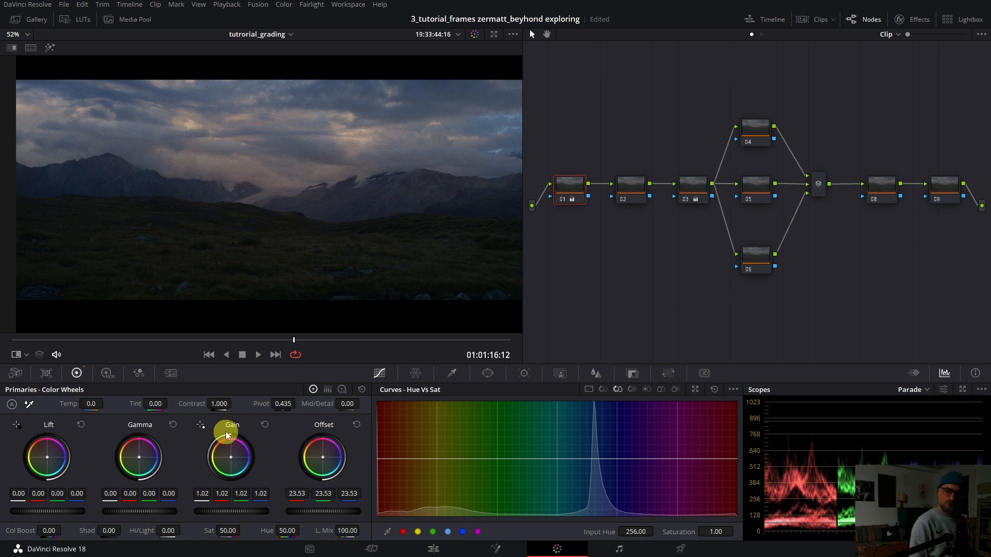
scroll(227, 435, up, 2)
scroll(227, 435, up, 1)
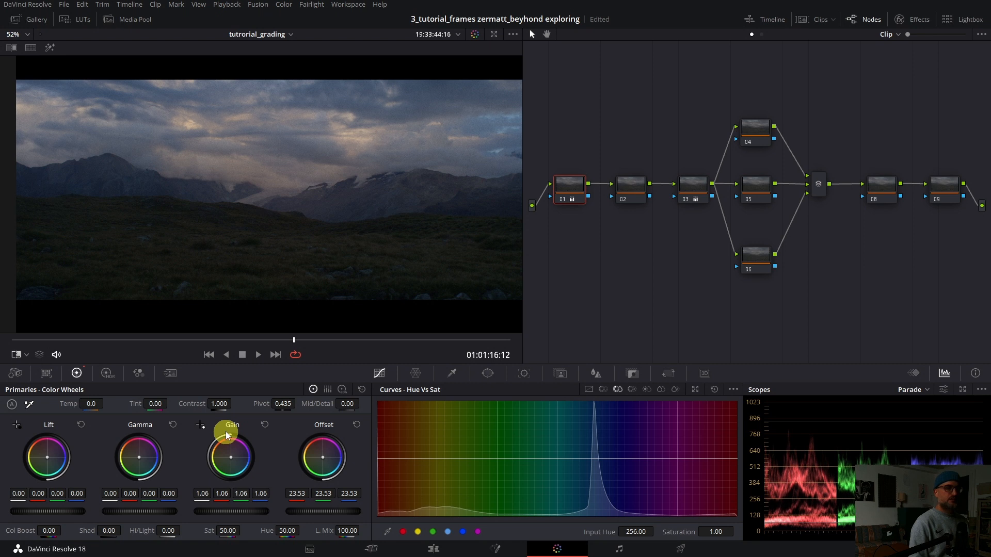
key(p)
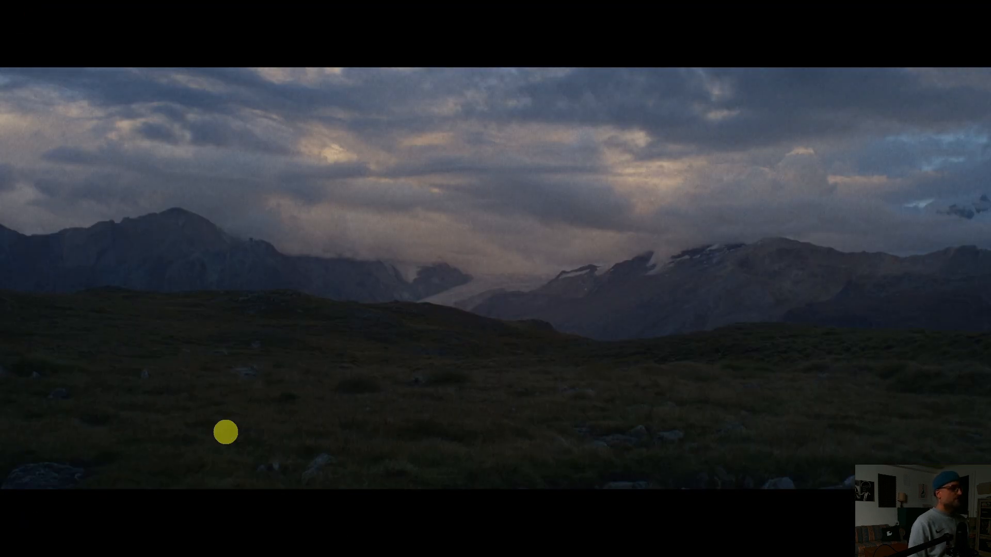
key(p)
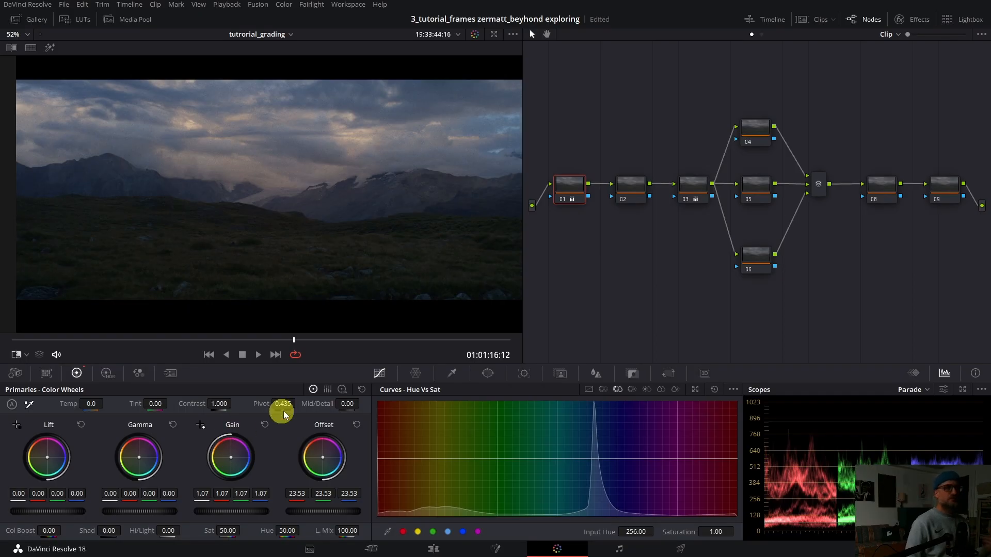
On node 02's Log wheels, set the low range to 0.255 and Shadow to -0.02, and compare the node on and off full screen.
click(633, 189)
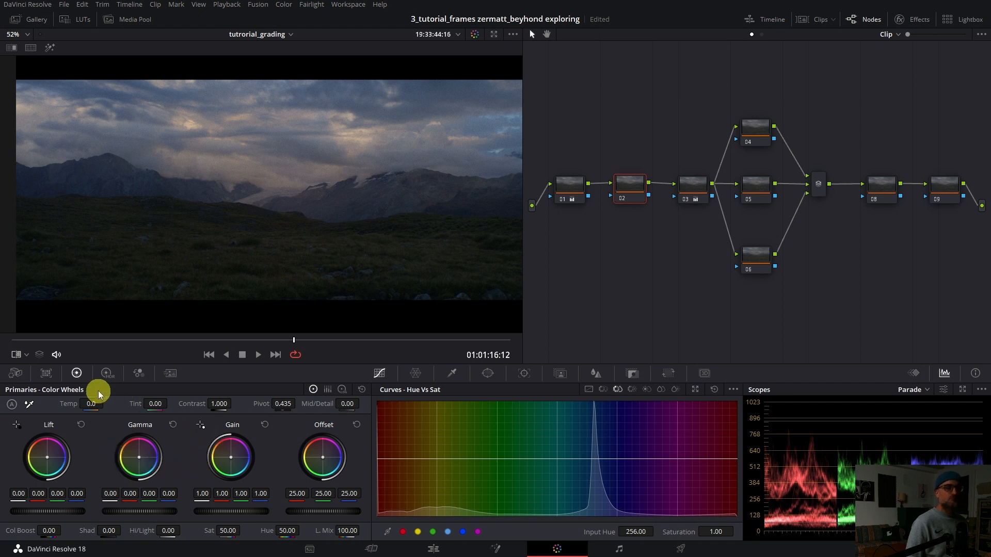
click(106, 373)
click(77, 373)
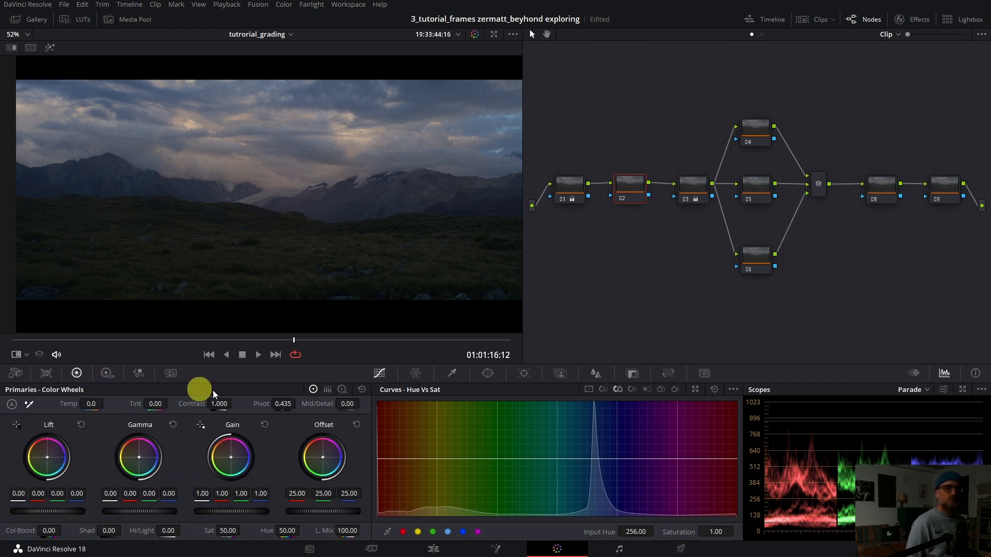
click(342, 389)
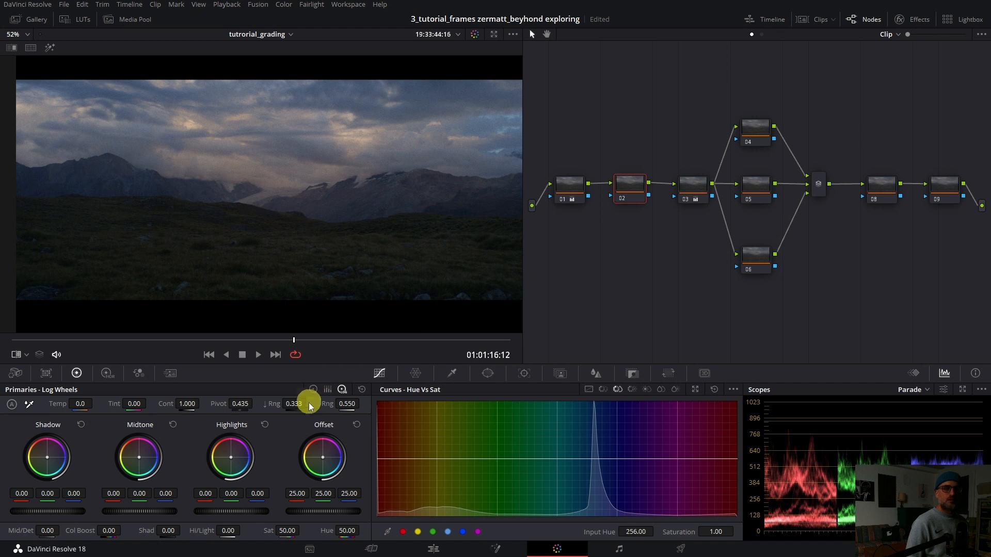
drag(299, 405, 283, 406)
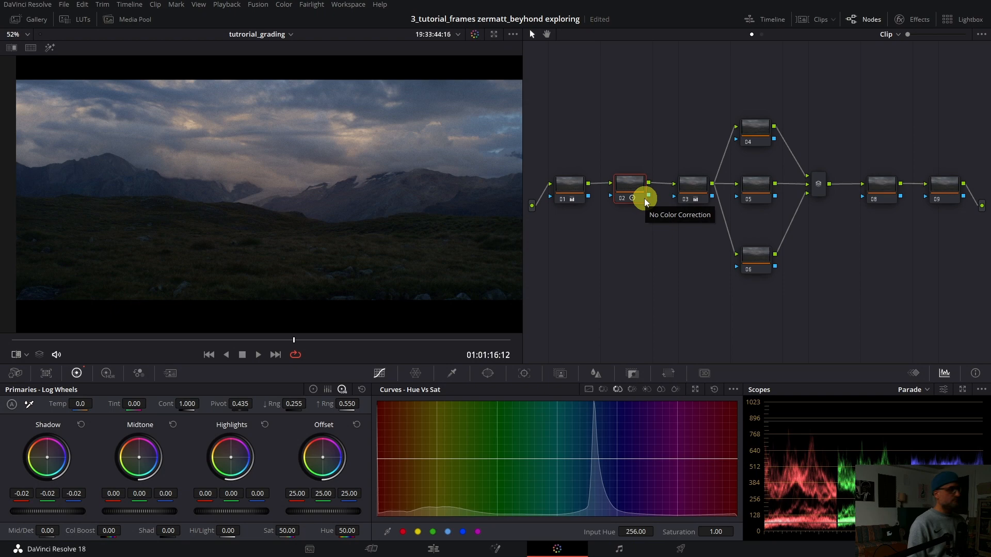
key(ctrl+d)
key(ctrl+f)
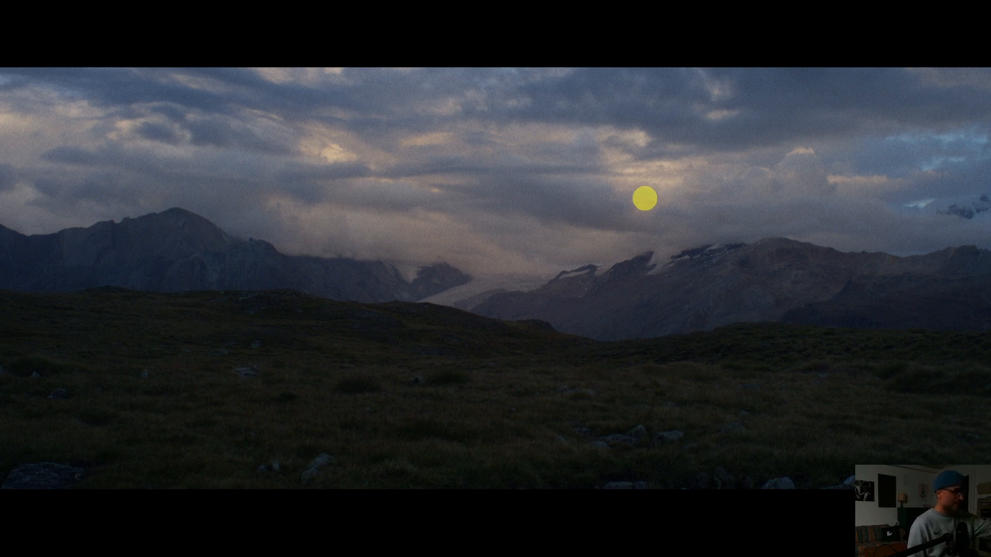
key(Escape)
Set node 02's high range to 0.382 and Log Highlights to 0.14, and compare the result with the node toggled off and on full screen.
mouse_move(322, 405)
mouse_down()
mouse_move(347, 406)
mouse_move(304, 403)
mouse_up()
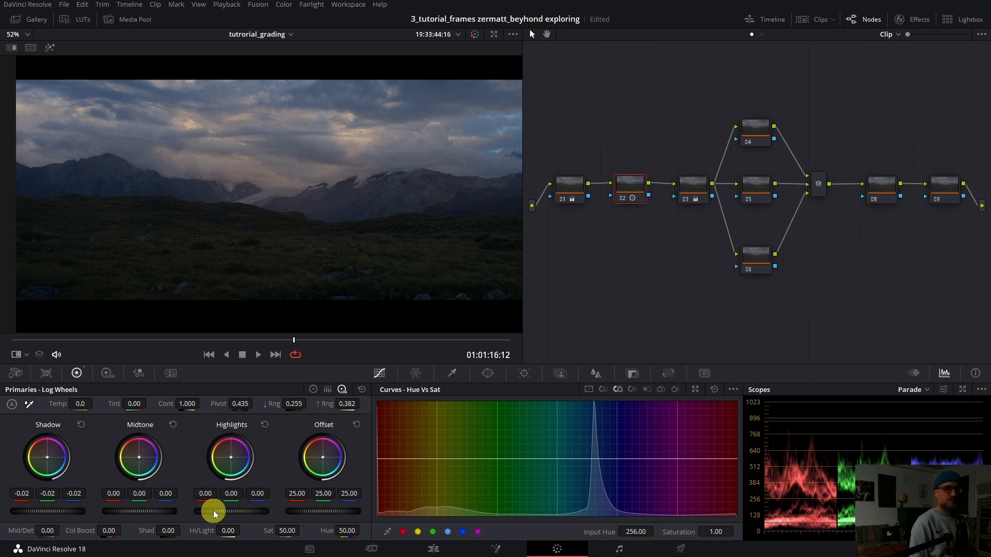
drag(214, 514, 214, 513)
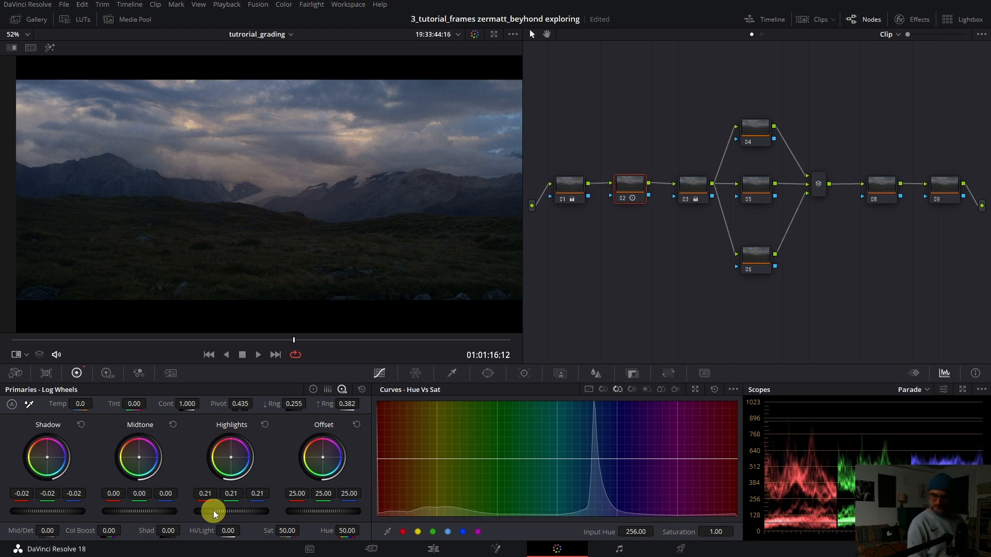
drag(213, 513, 213, 513)
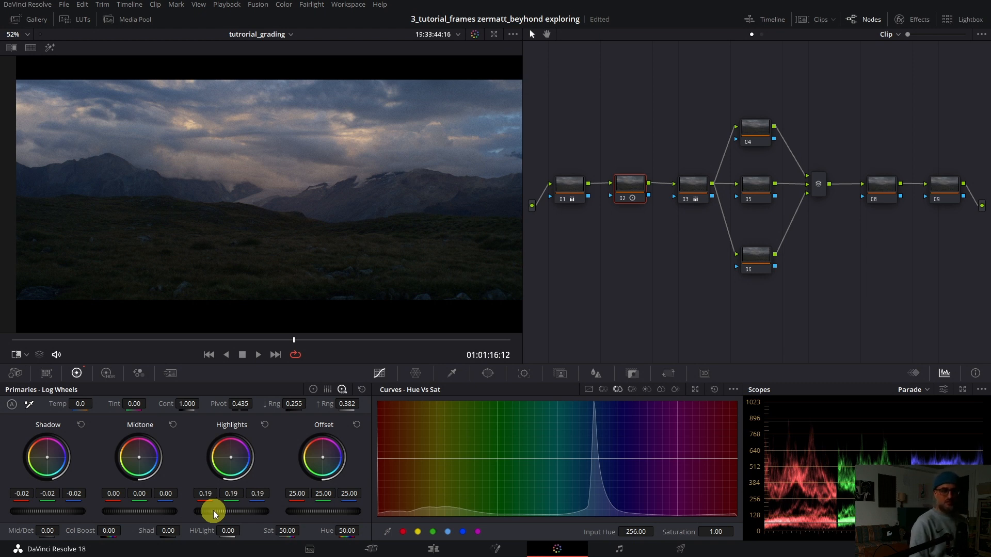
key(ctrl+d)
key(ctrl+d)
key(ctrl+d)
key(ctrl+d)
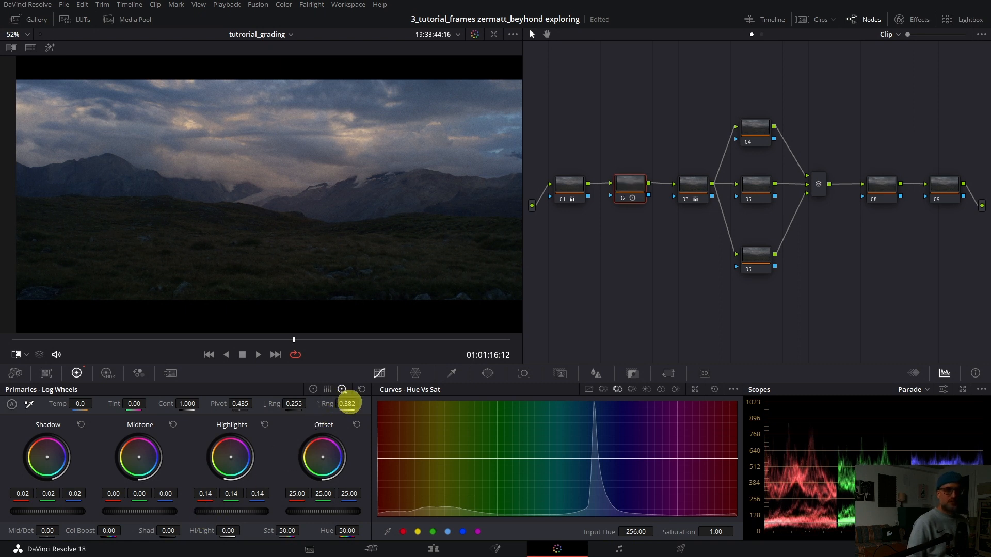
key(ctrl+d)
key(ctrl+d)
key(ctrl+f)
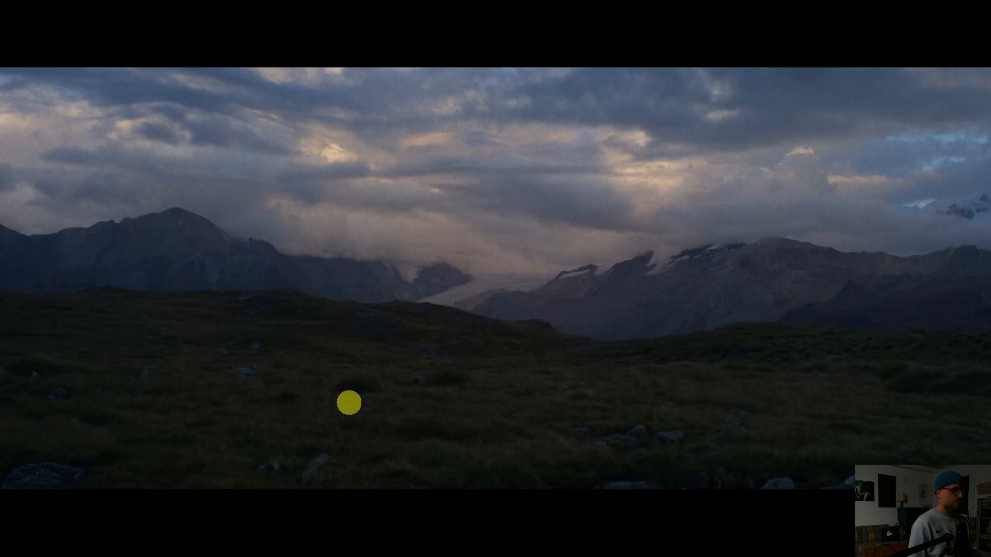